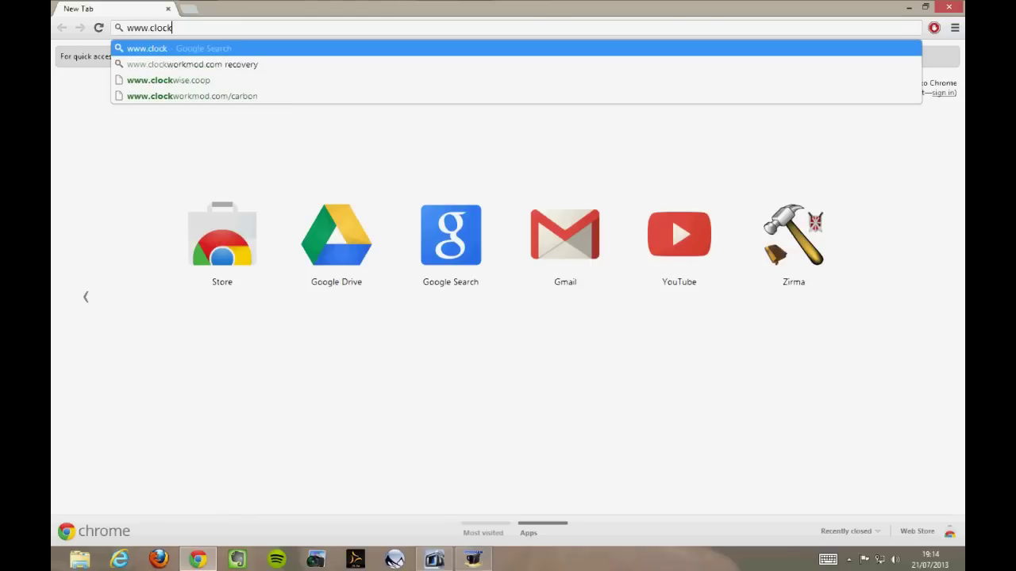
{"action": "type", "text": "kworkchilli.com"}
{"action": "key", "text": "Return"}
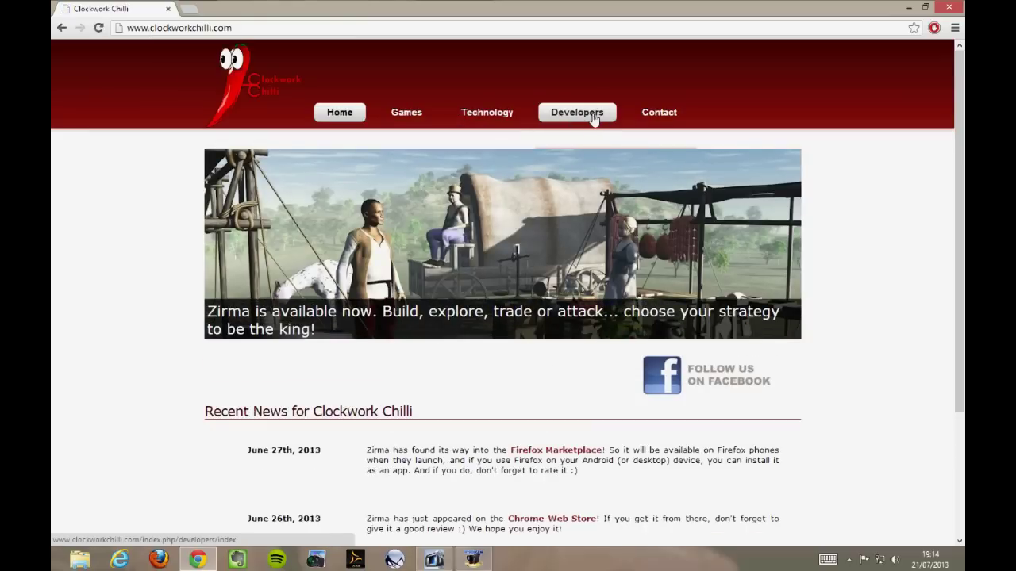
{"action": "left_click", "coordinate": [593, 117]}
Log in to the developer portal and start downloading wade 0.8.
{"action": "left_click", "coordinate": [379, 255]}
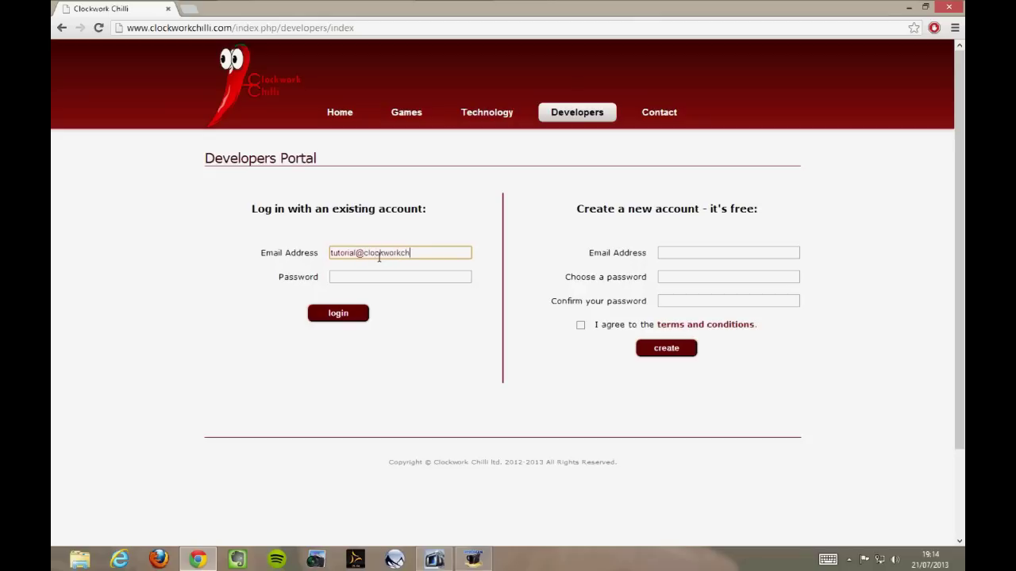
{"action": "type", "text": ".com"}
{"action": "key", "text": "Tab"}
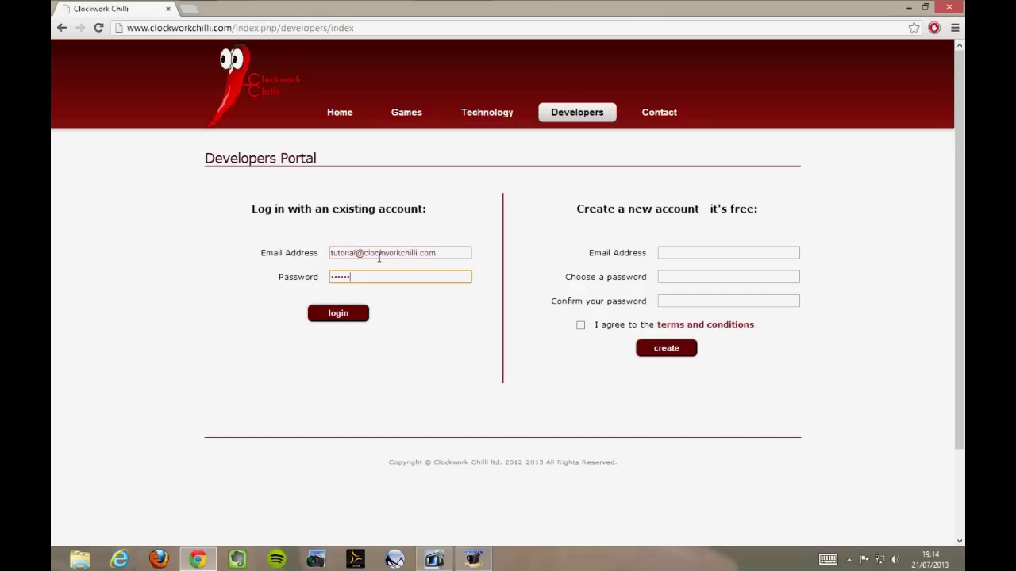
{"action": "left_click", "coordinate": [357, 309]}
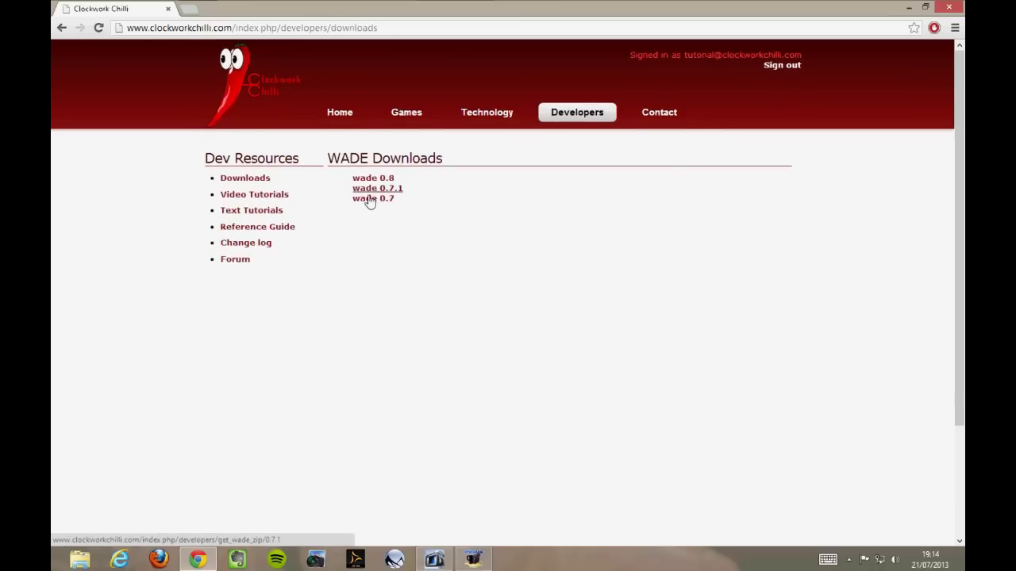
{"action": "left_click", "coordinate": [377, 182]}
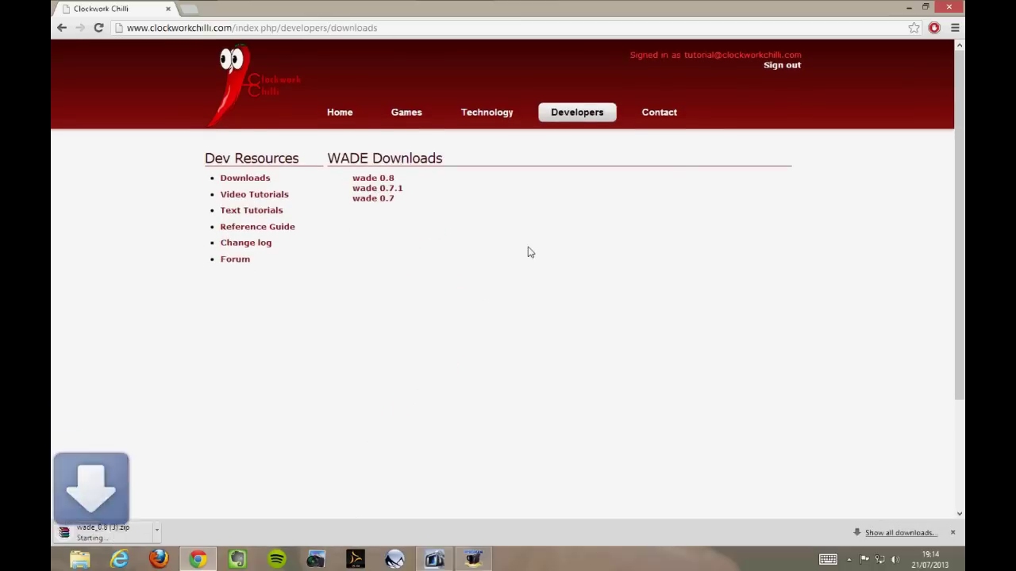
Open the WADE zip in WinRAR and select doc, index.html, style.css and wade_0.8.js.
{"action": "left_click", "coordinate": [131, 536]}
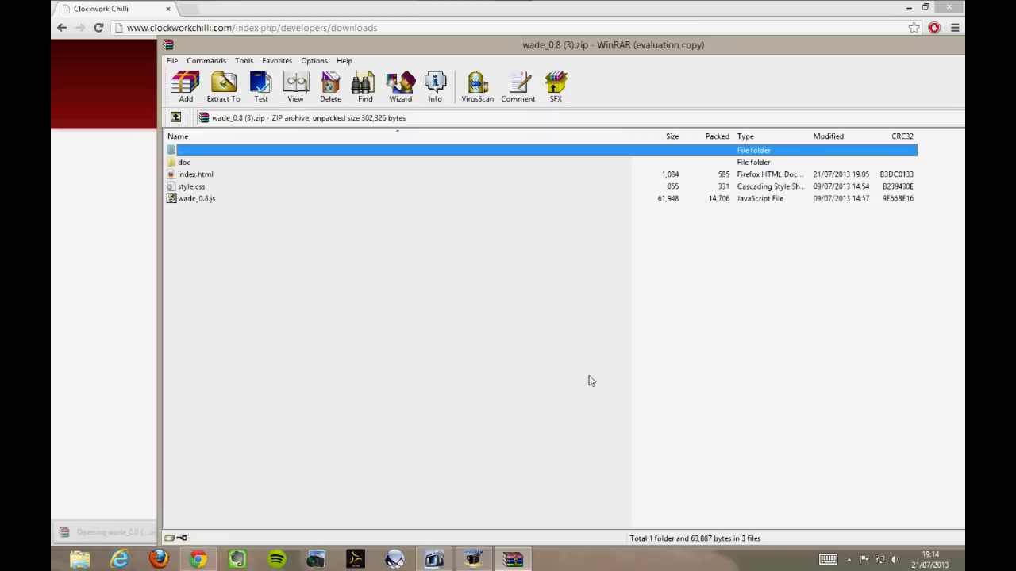
{"action": "left_click_drag", "start_coordinate": [222, 238], "coordinate": [191, 177]}
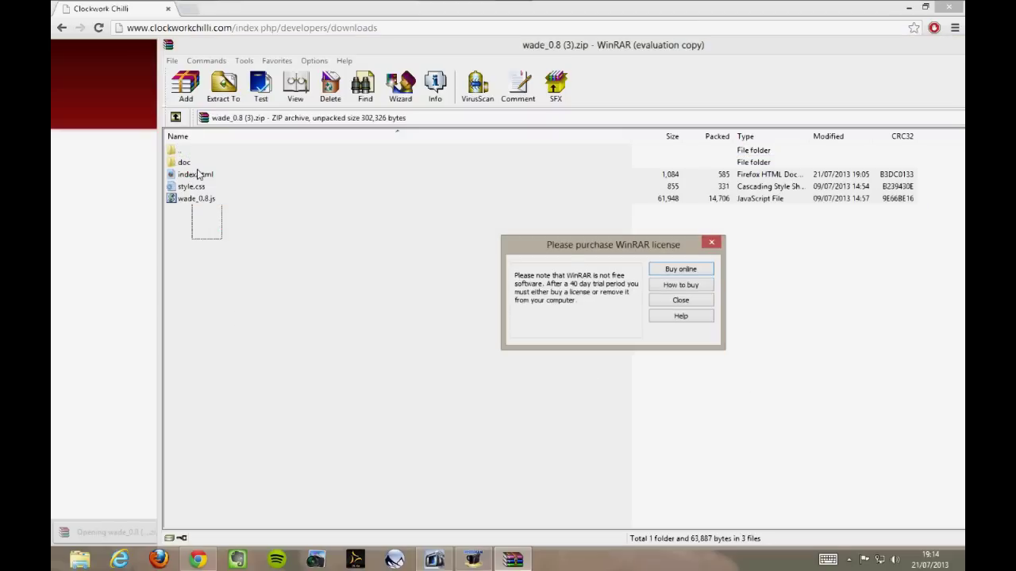
{"action": "left_click", "coordinate": [680, 300]}
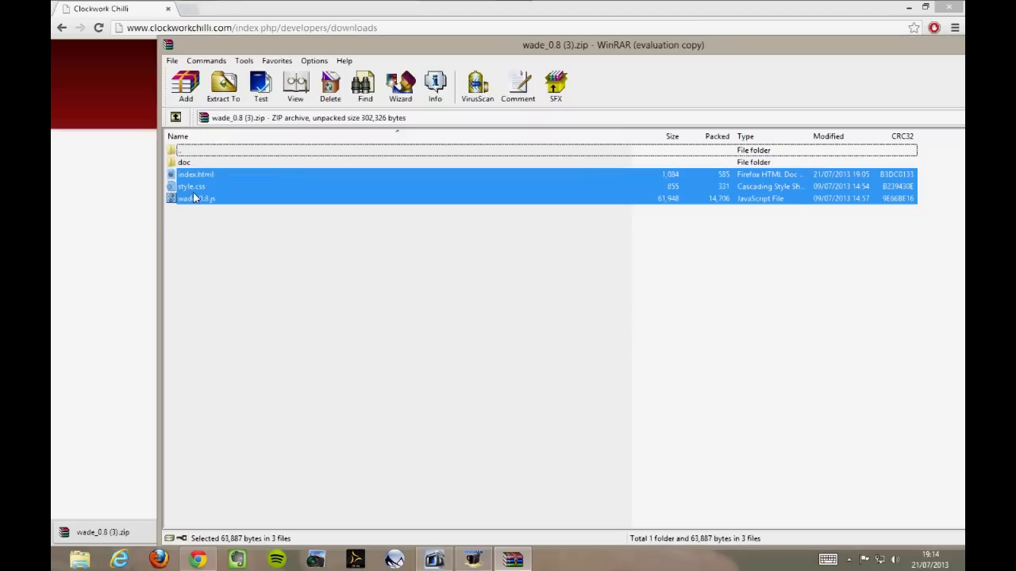
{"action": "left_click", "coordinate": [221, 243]}
{"action": "left_click_drag", "start_coordinate": [213, 231], "coordinate": [223, 172]}
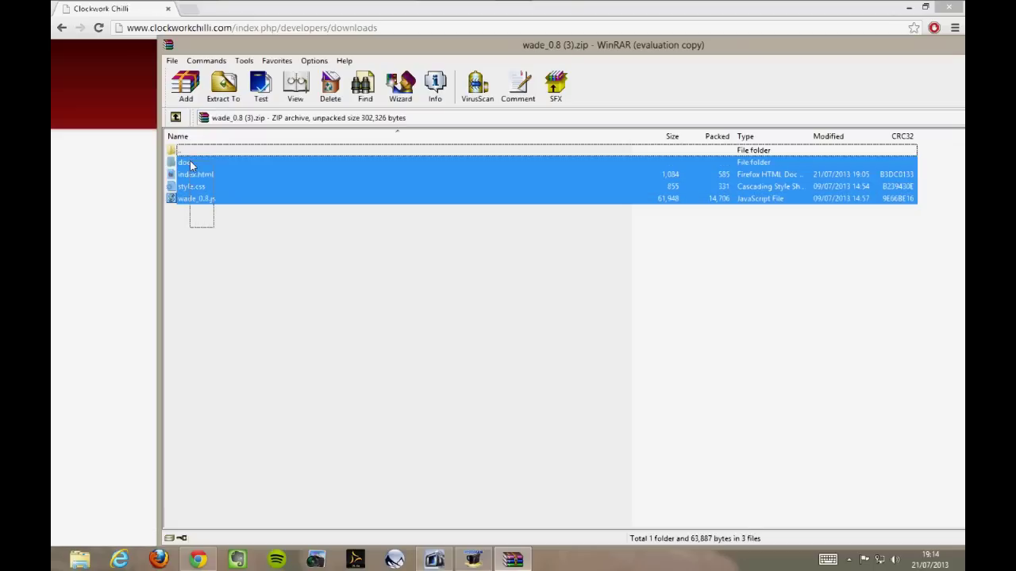
{"action": "key", "text": "super+Right"}
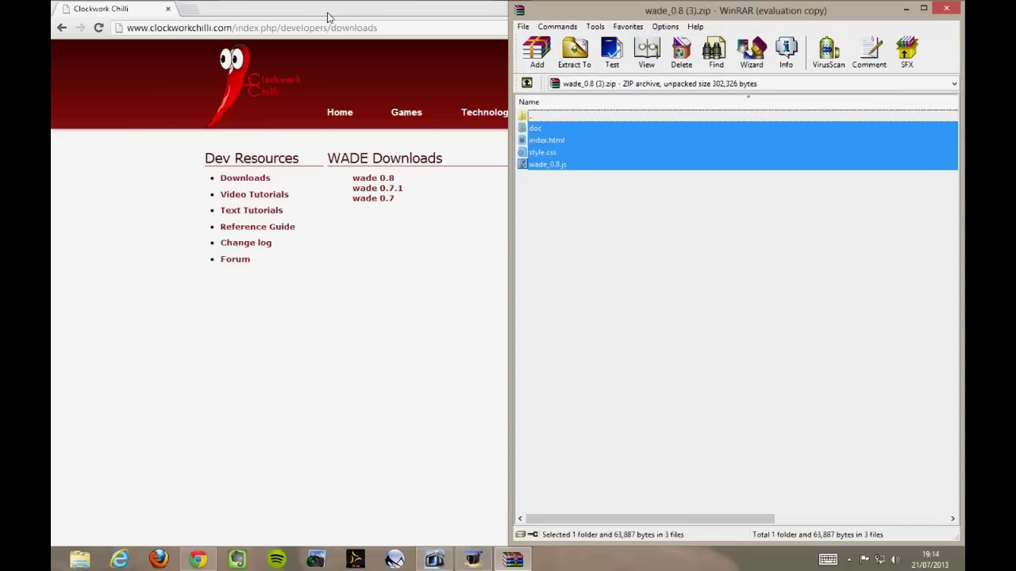
Create an 'awesome game' folder on the desktop and drag the archive items into it.
{"action": "double_click", "coordinate": [328, 14]}
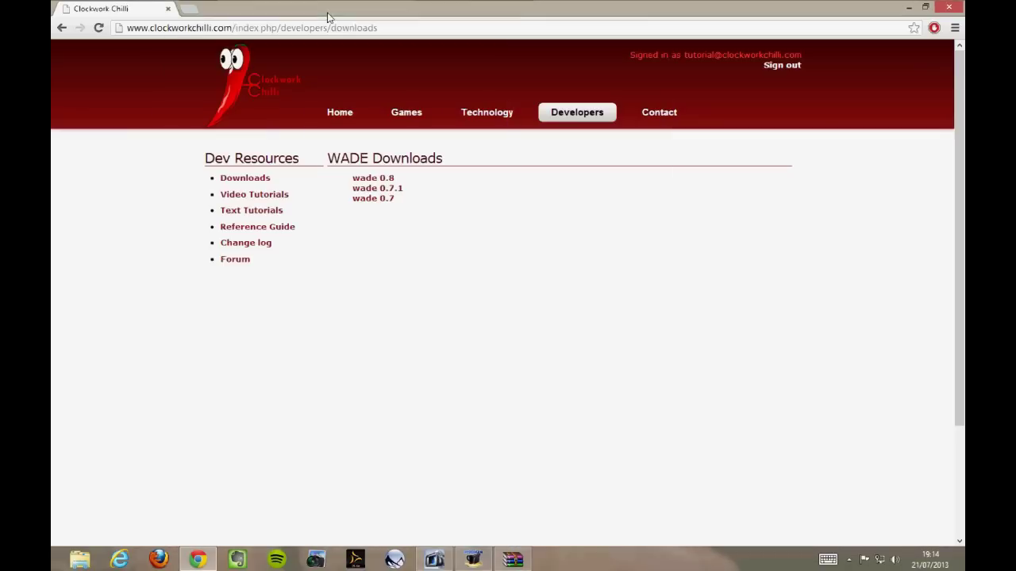
{"action": "left_click", "coordinate": [908, 8]}
{"action": "left_click", "coordinate": [198, 260]}
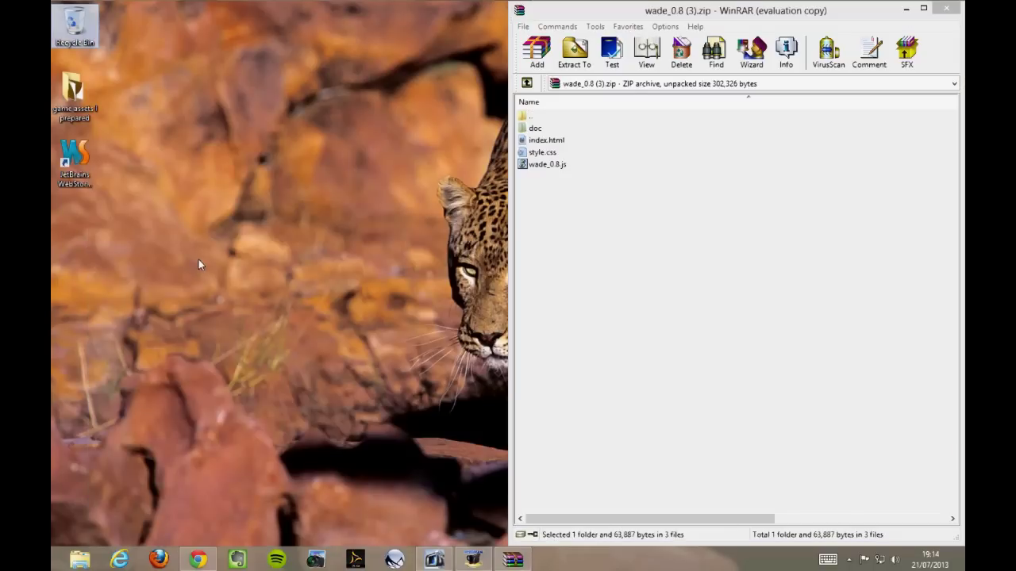
{"action": "key", "text": "ctrl+shift+n"}
{"action": "type", "text": "awesome game"}
{"action": "key", "text": "Return"}
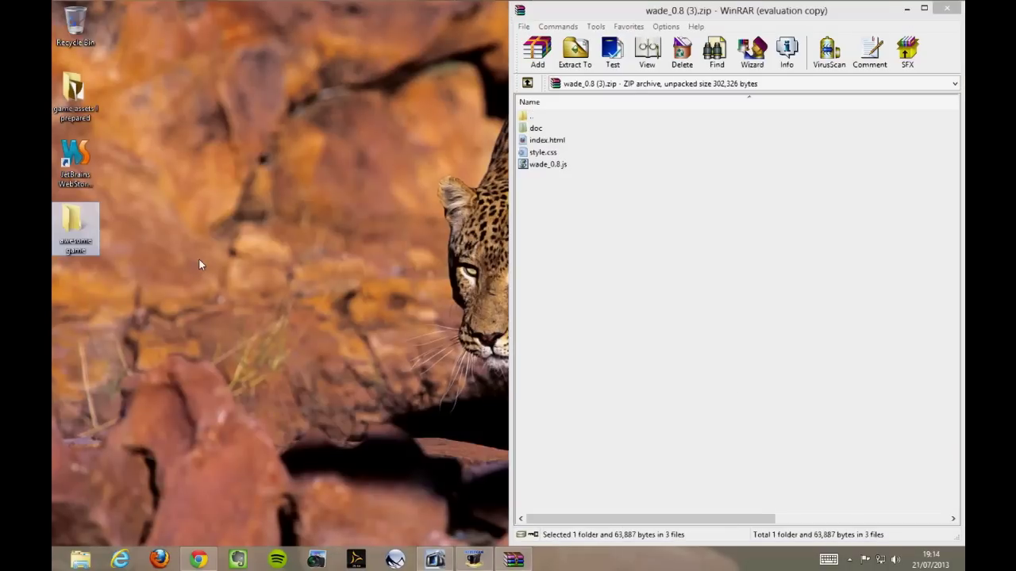
{"action": "left_click_drag", "start_coordinate": [538, 139], "coordinate": [80, 222]}
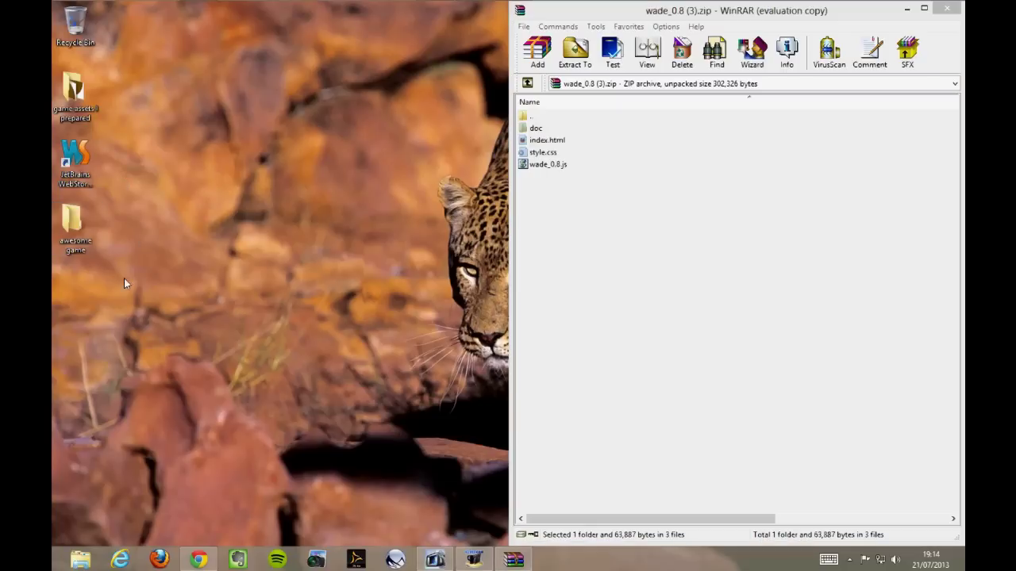
{"action": "left_click", "coordinate": [76, 232]}
Open the awesome game folder in Explorer and snap its window to the left half.
{"action": "double_click", "coordinate": [76, 232]}
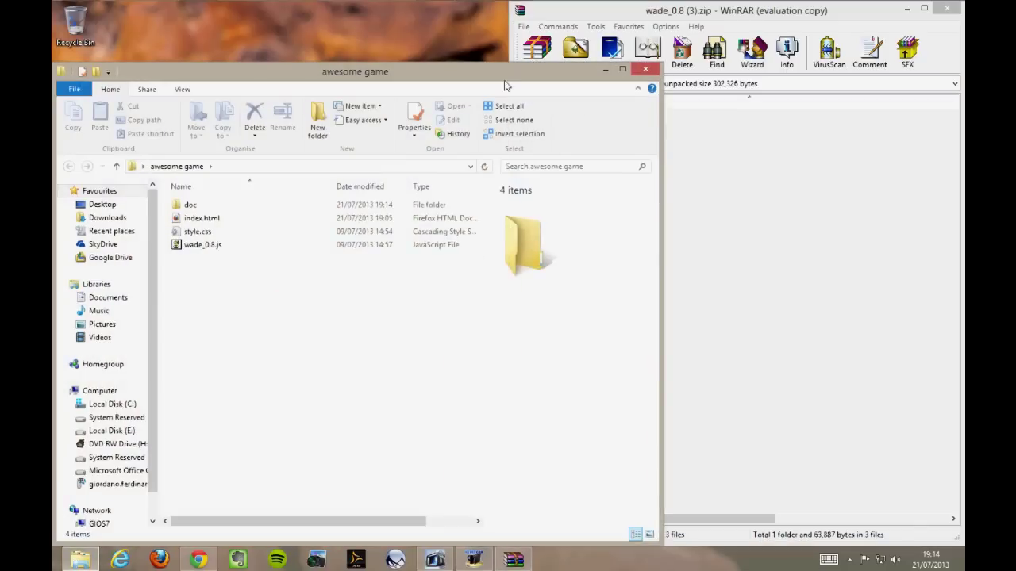
{"action": "left_click_drag", "start_coordinate": [522, 68], "coordinate": [53, 119]}
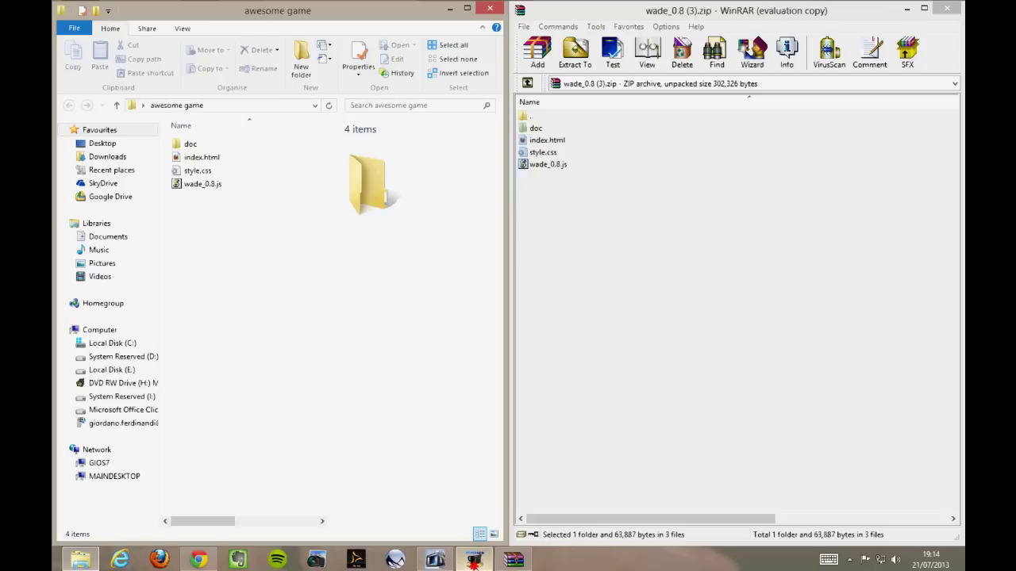
Launch WebStorm, skip settings import, and accept the 30-day evaluation licence.
{"action": "left_click", "coordinate": [449, 10]}
{"action": "double_click", "coordinate": [76, 159]}
{"action": "left_click", "coordinate": [945, 7]}
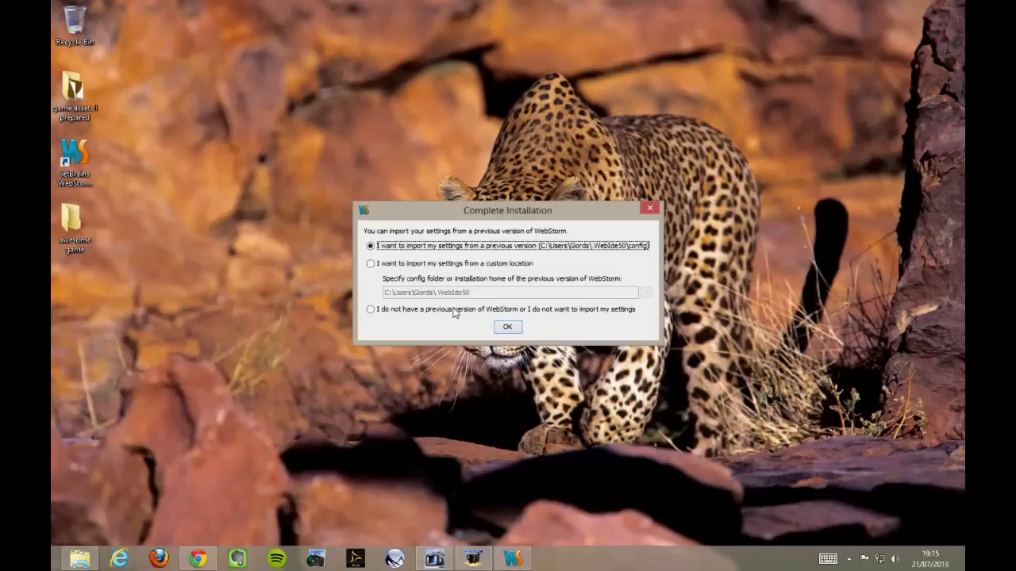
{"action": "left_click", "coordinate": [387, 315]}
{"action": "left_click", "coordinate": [508, 327]}
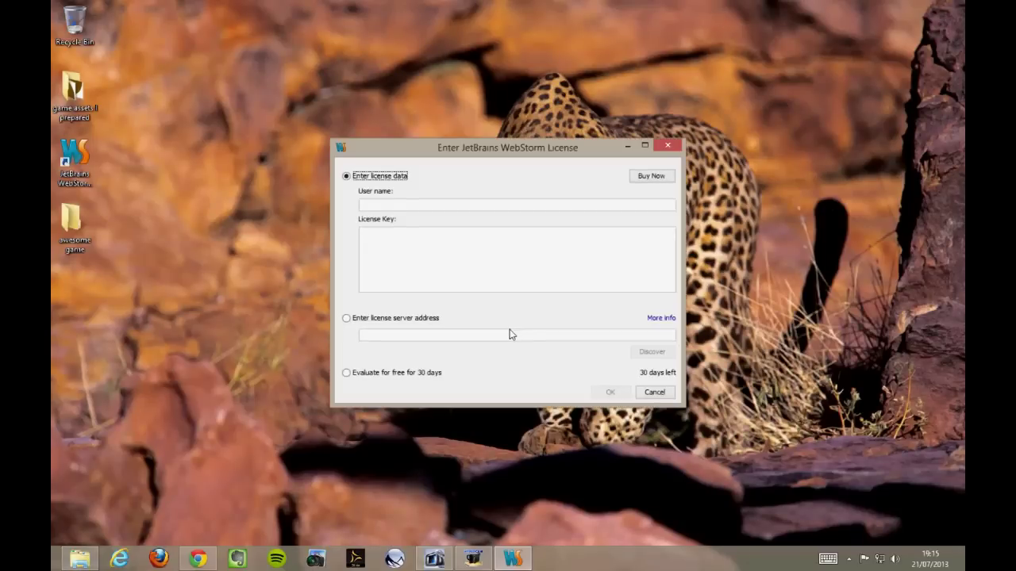
{"action": "left_click", "coordinate": [421, 373]}
{"action": "left_click", "coordinate": [611, 391]}
{"action": "left_click", "coordinate": [428, 389]}
{"action": "left_click", "coordinate": [630, 416]}
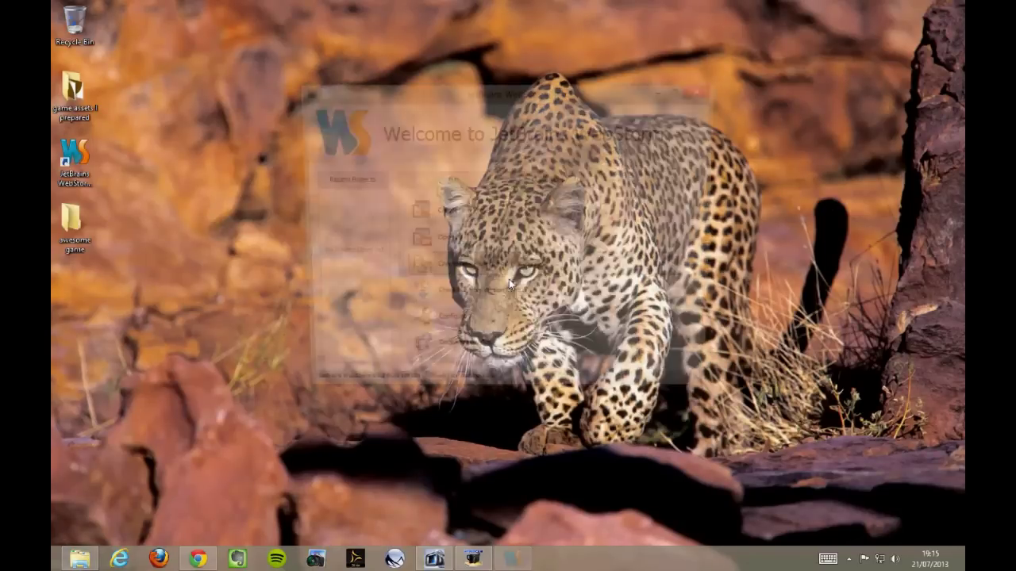
Open Desktop\awesome game as the project and expand its file tree.
{"action": "left_click", "coordinate": [452, 240]}
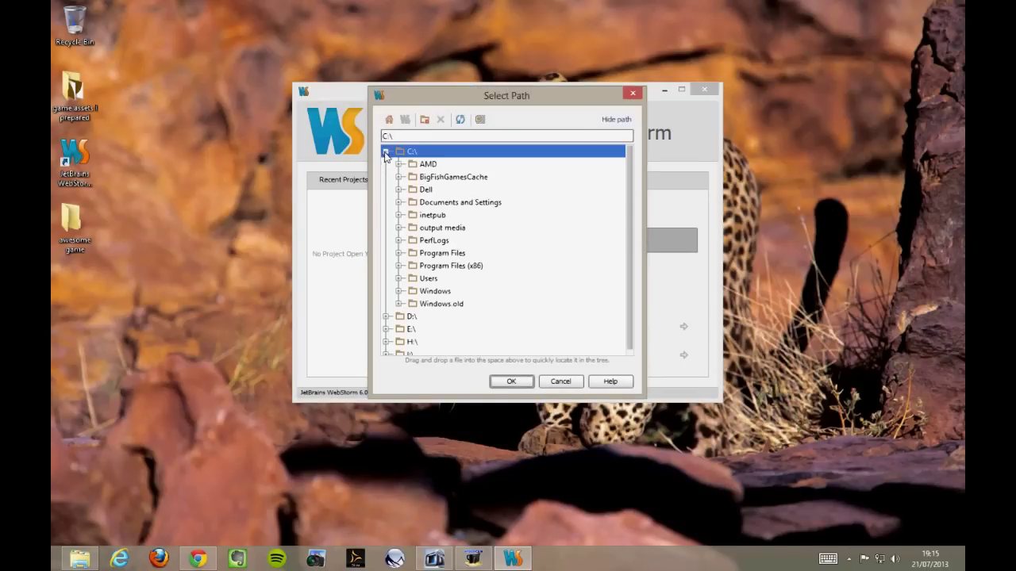
{"action": "left_click", "coordinate": [397, 264]}
{"action": "scroll", "coordinate": [401, 270], "scroll_direction": "down", "scroll_amount": 6}
{"action": "scroll", "coordinate": [451, 291], "scroll_direction": "down", "scroll_amount": 4}
{"action": "scroll", "coordinate": [451, 291], "scroll_direction": "up", "scroll_amount": 10}
{"action": "left_click", "coordinate": [399, 265]}
{"action": "left_click", "coordinate": [411, 150]}
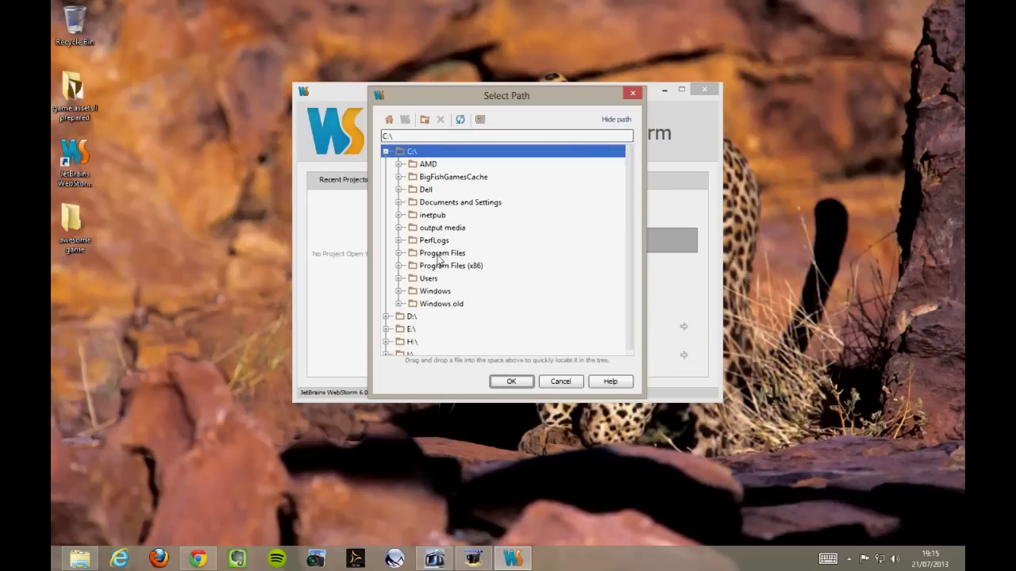
{"action": "left_click", "coordinate": [399, 278]}
{"action": "left_click", "coordinate": [411, 240]}
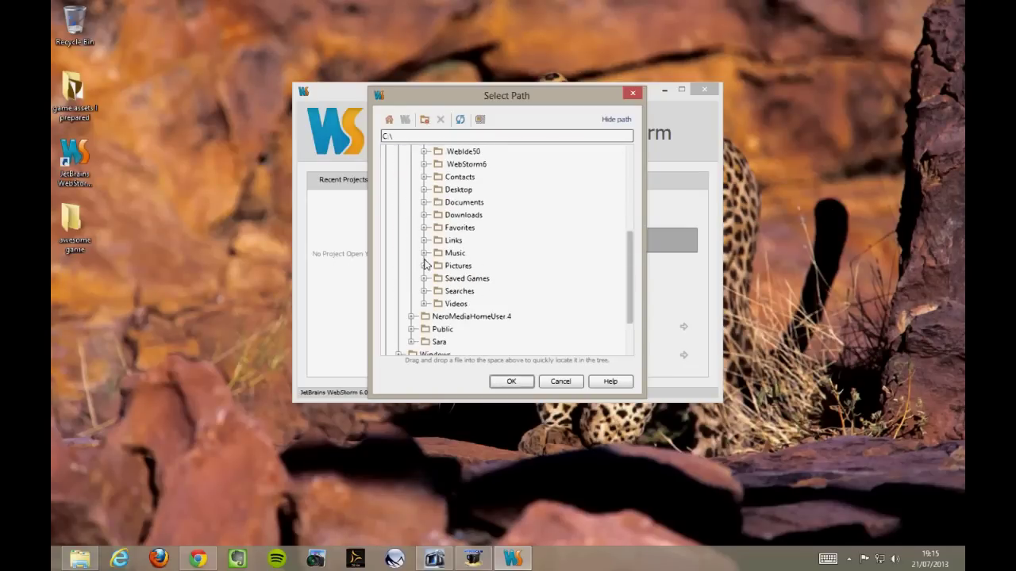
{"action": "left_click", "coordinate": [425, 190]}
{"action": "left_click", "coordinate": [460, 203]}
{"action": "left_click", "coordinate": [511, 381]}
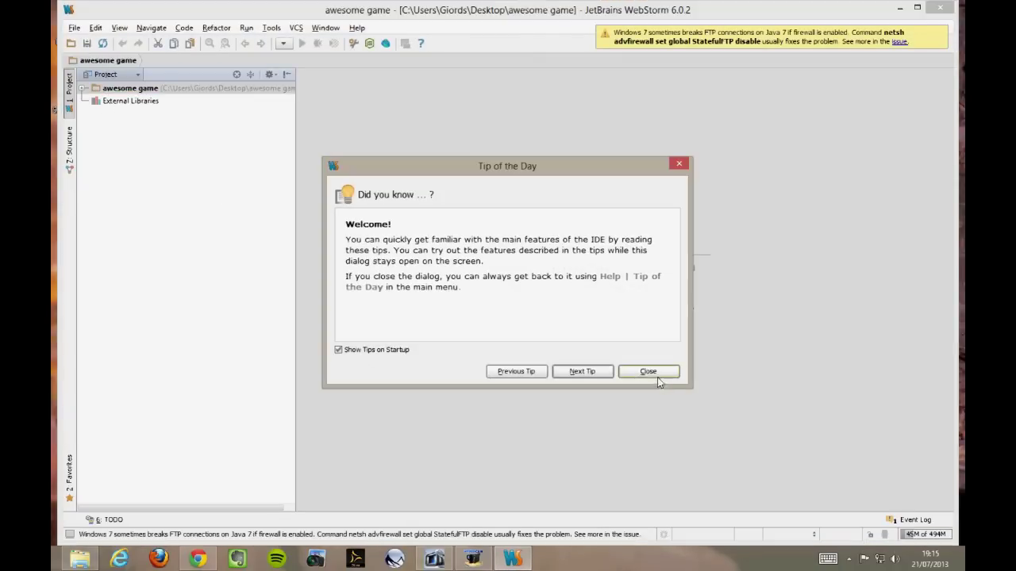
{"action": "left_click", "coordinate": [655, 374]}
{"action": "left_click", "coordinate": [81, 88]}
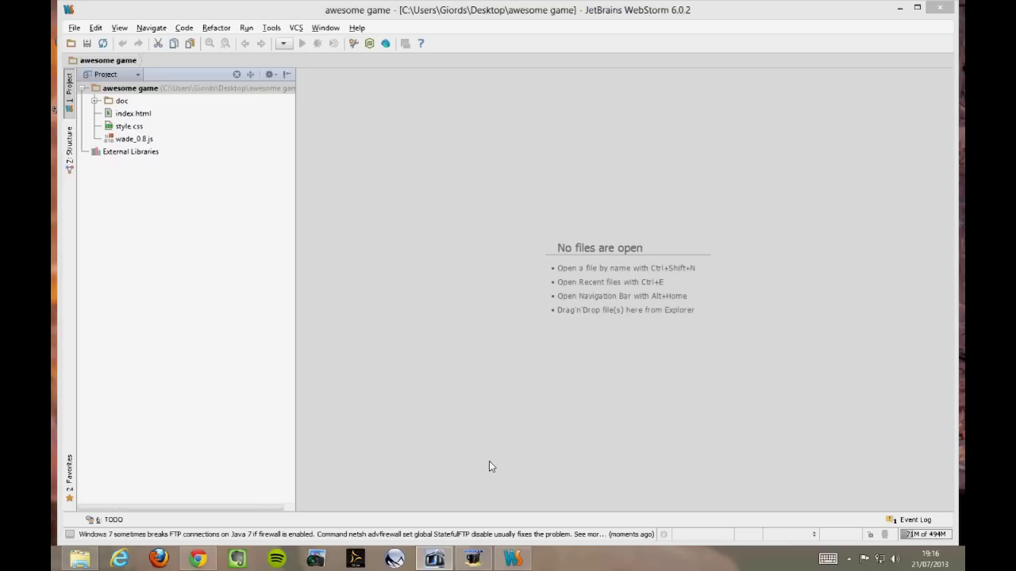
Create a desktop shortcut to chrome.exe from Program Files (x86)\Google\Chrome\Application.
{"action": "key", "text": "super+e"}
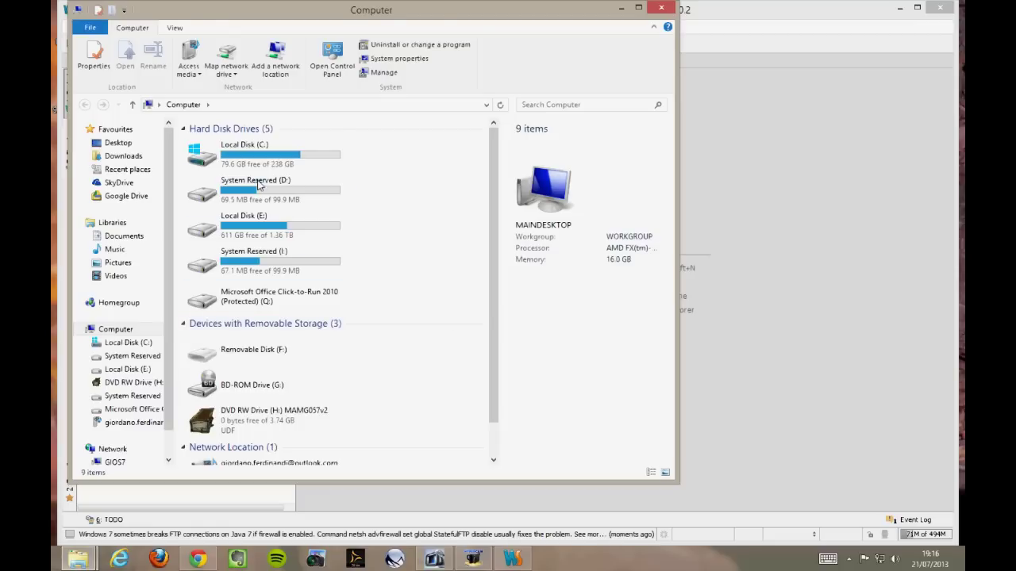
{"action": "double_click", "coordinate": [242, 151]}
{"action": "double_click", "coordinate": [227, 260]}
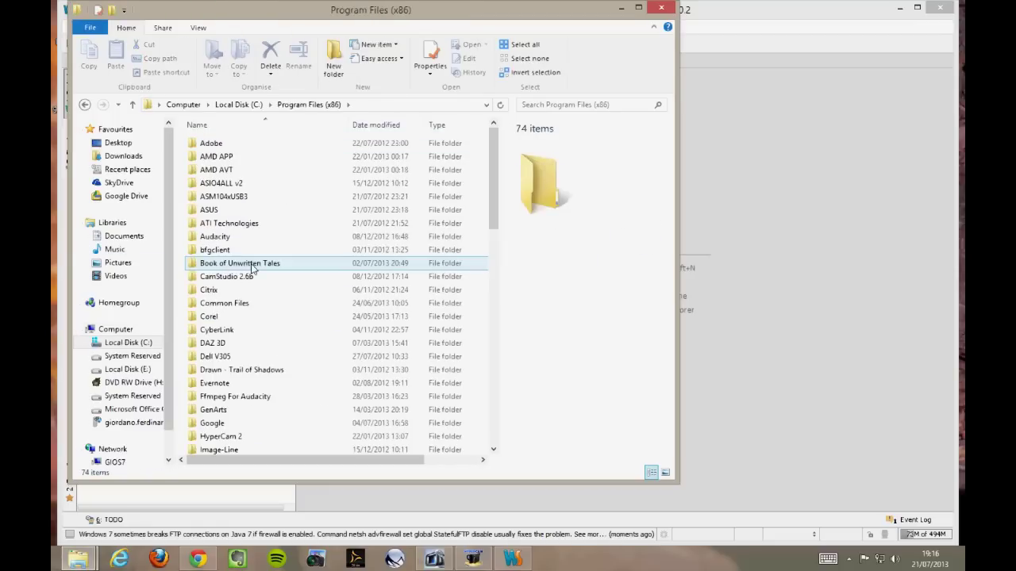
{"action": "scroll", "coordinate": [229, 317], "scroll_direction": "down", "scroll_amount": 2}
{"action": "double_click", "coordinate": [229, 337]}
{"action": "double_click", "coordinate": [230, 148]}
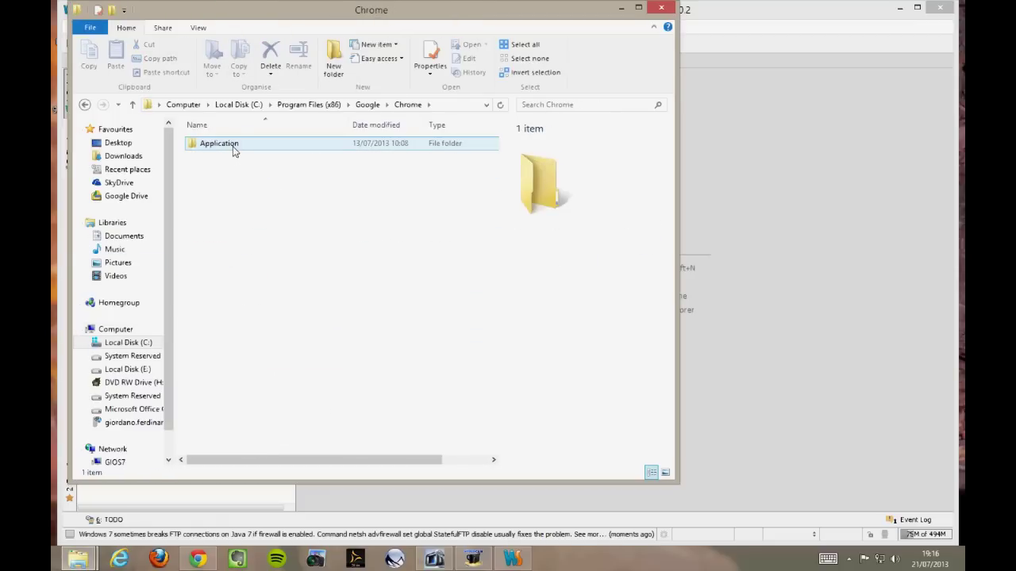
{"action": "left_click", "coordinate": [903, 11]}
{"action": "left_click_drag", "start_coordinate": [401, 12], "coordinate": [796, 39]}
{"action": "left_click_drag", "start_coordinate": [604, 197], "coordinate": [72, 299]}
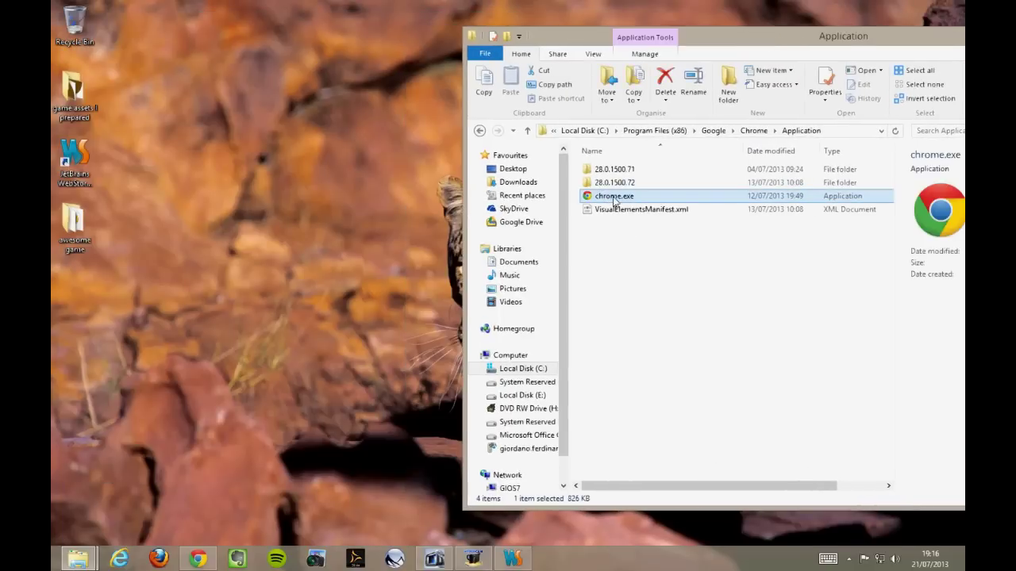
Append --allow-file-access-from-files to the Chrome shortcut's Target and apply it.
{"action": "right_click", "coordinate": [73, 299]}
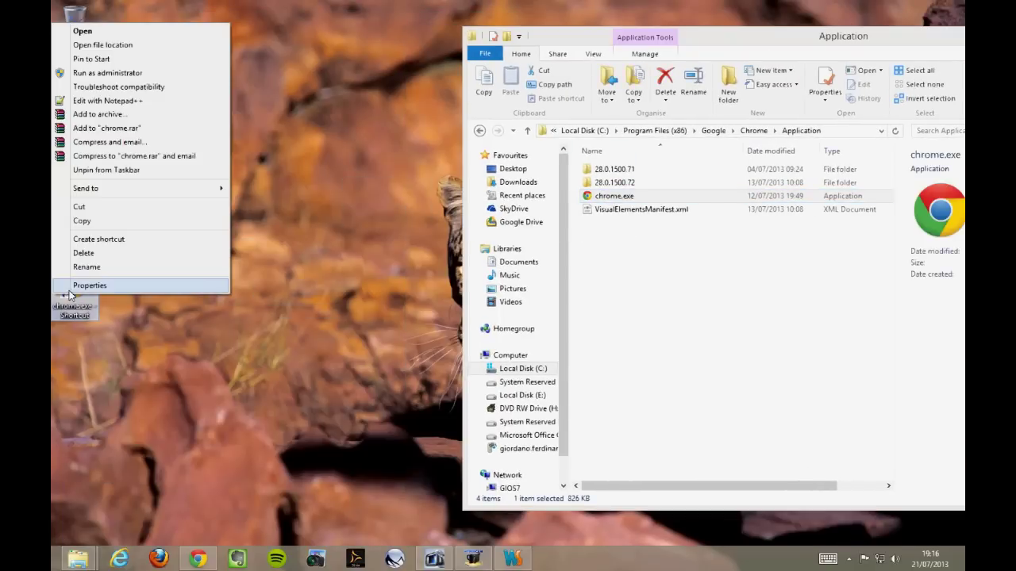
{"action": "left_click", "coordinate": [70, 289]}
{"action": "left_click", "coordinate": [287, 332]}
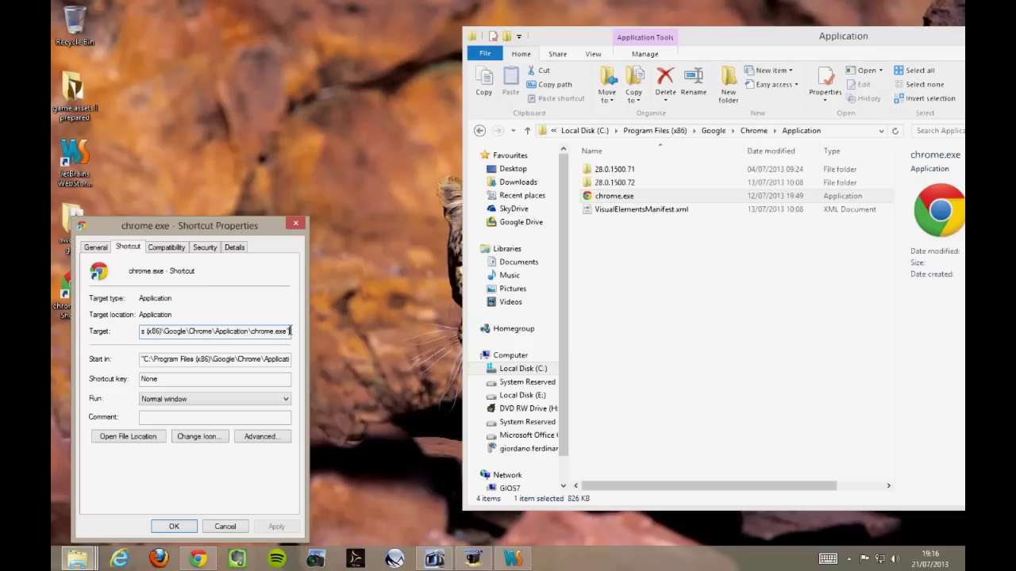
{"action": "type", "text": "--a"}
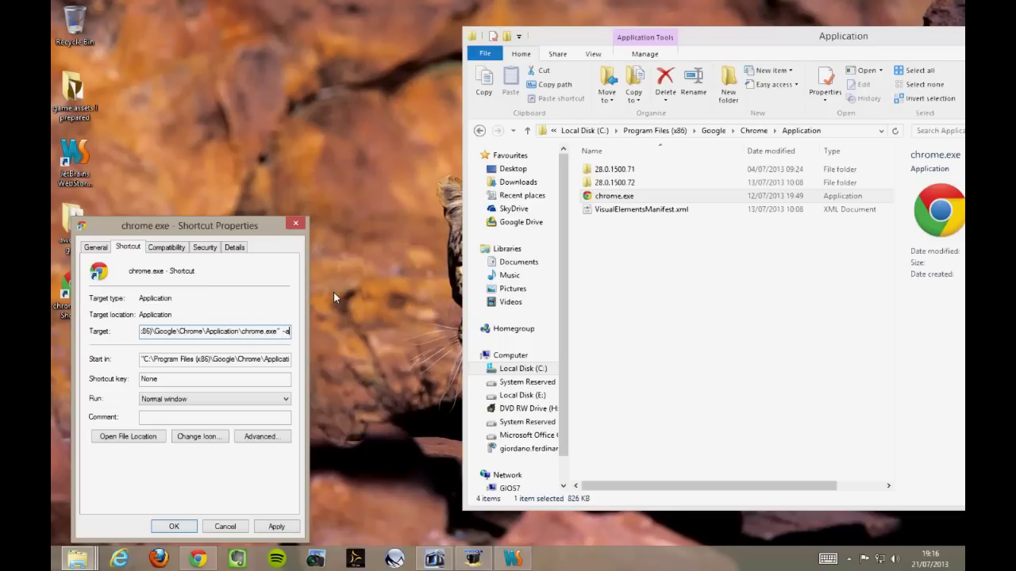
{"action": "type", "text": "llow-file-access-from-files"}
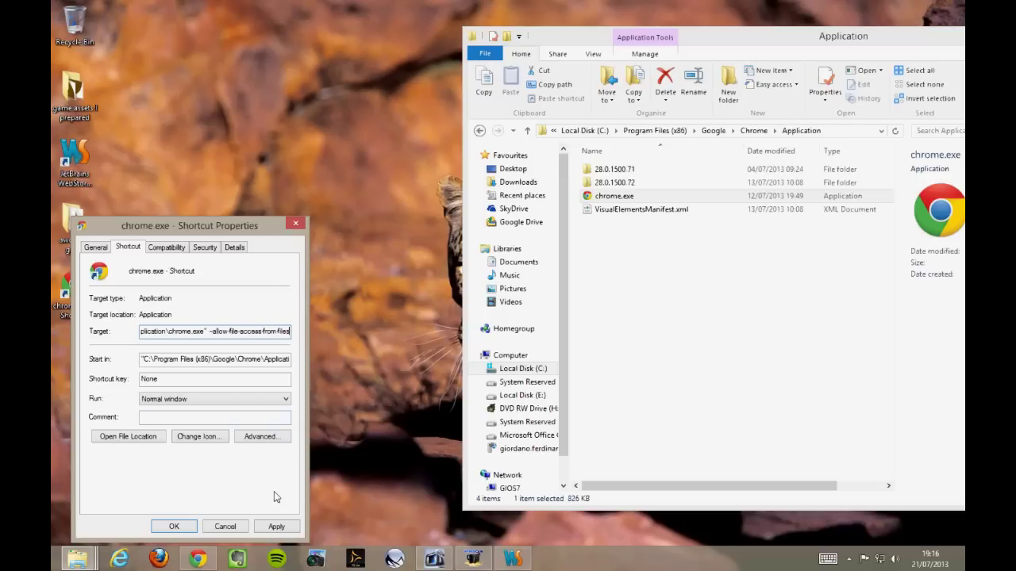
{"action": "left_click", "coordinate": [274, 526]}
{"action": "left_click", "coordinate": [171, 526]}
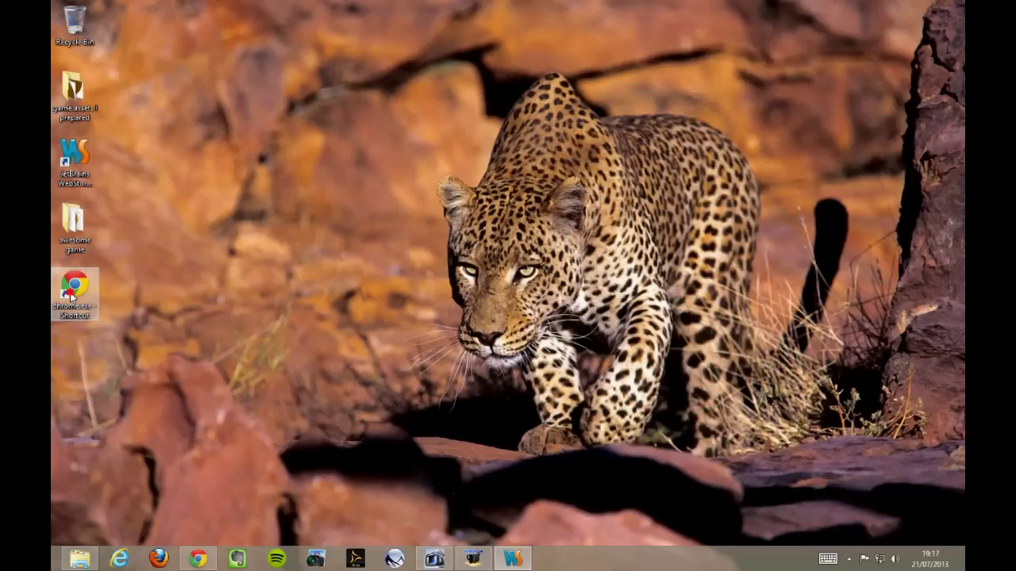
Launch Chrome from the shortcut, snap it beside the awesome game folder, and drag index.html in.
{"action": "double_click", "coordinate": [71, 297]}
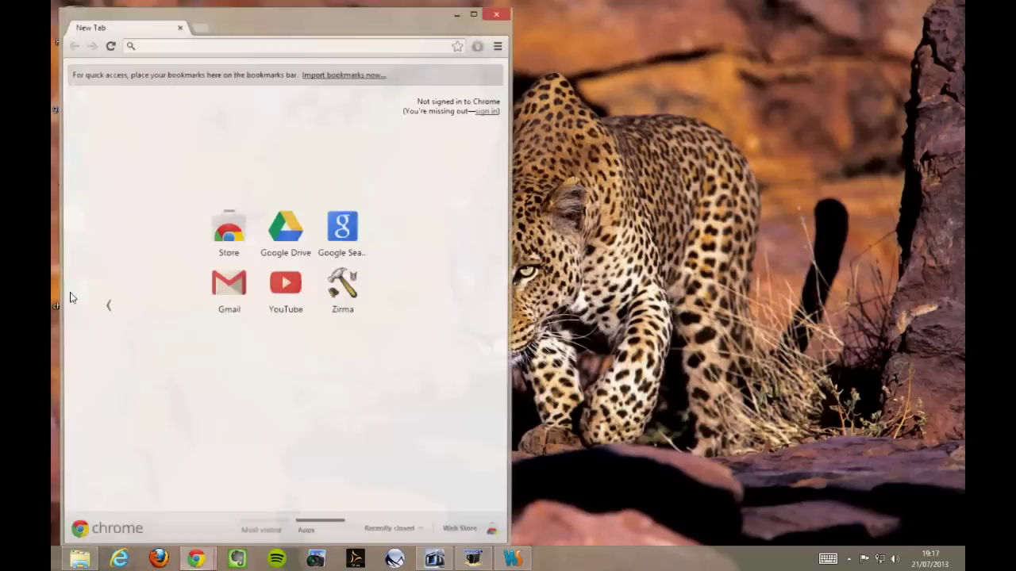
{"action": "left_click_drag", "start_coordinate": [383, 14], "coordinate": [54, 16]}
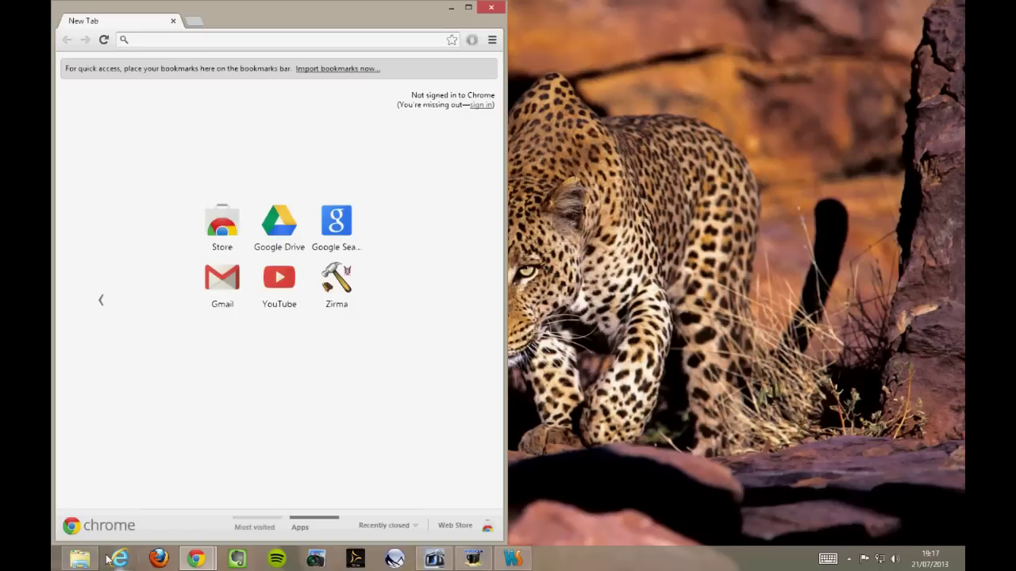
{"action": "mouse_move", "coordinate": [79, 559]}
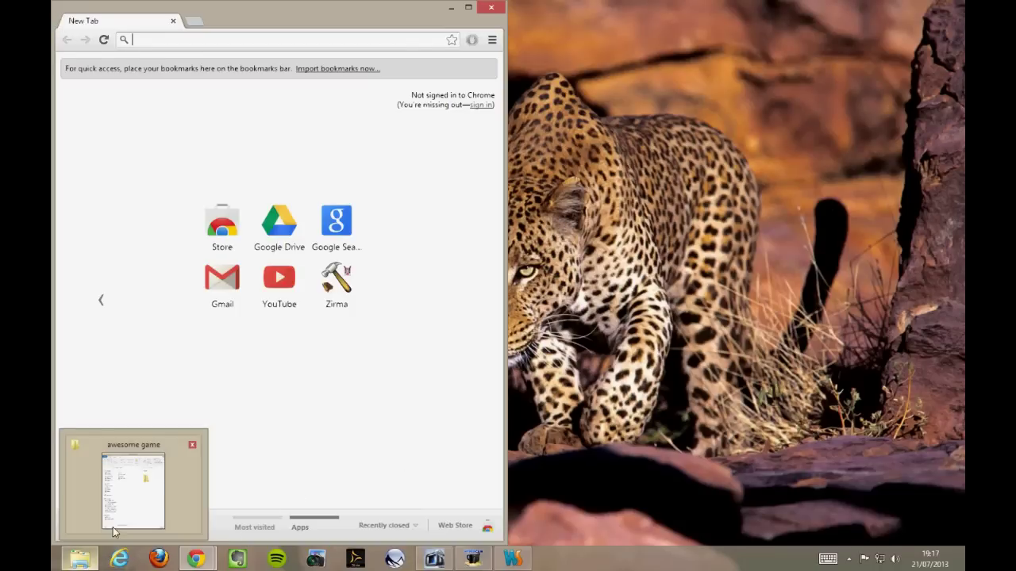
{"action": "left_click", "coordinate": [147, 527]}
{"action": "left_click_drag", "start_coordinate": [284, 13], "coordinate": [964, 16]}
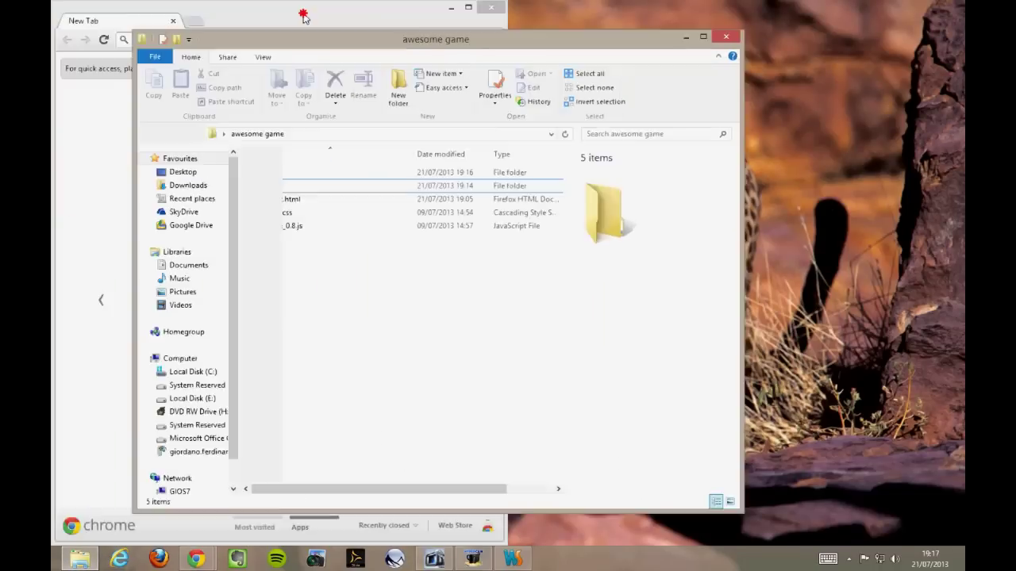
{"action": "left_click", "coordinate": [659, 170]}
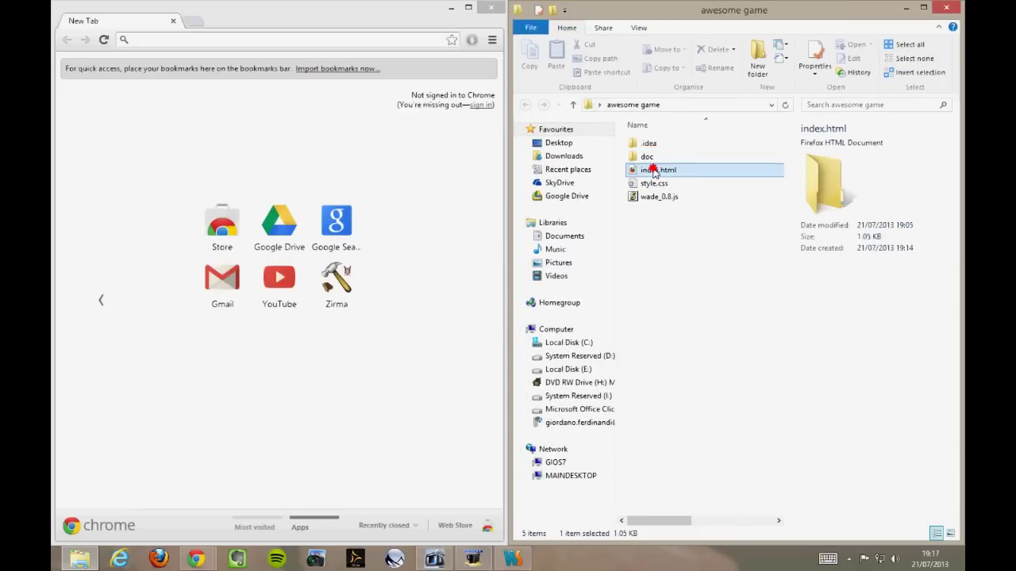
{"action": "left_click_drag", "start_coordinate": [661, 173], "coordinate": [342, 316]}
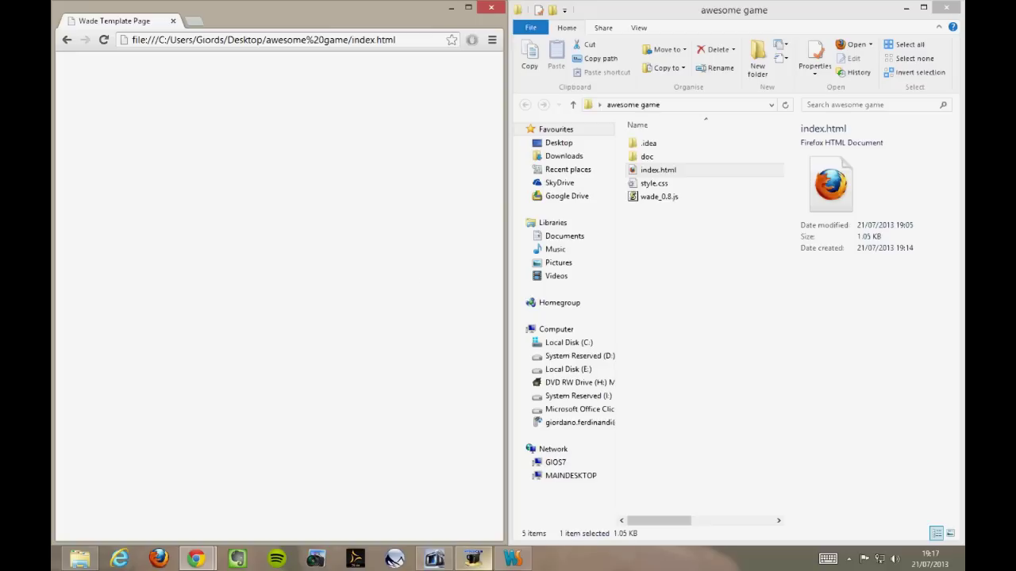
{"action": "mouse_move", "coordinate": [512, 559]}
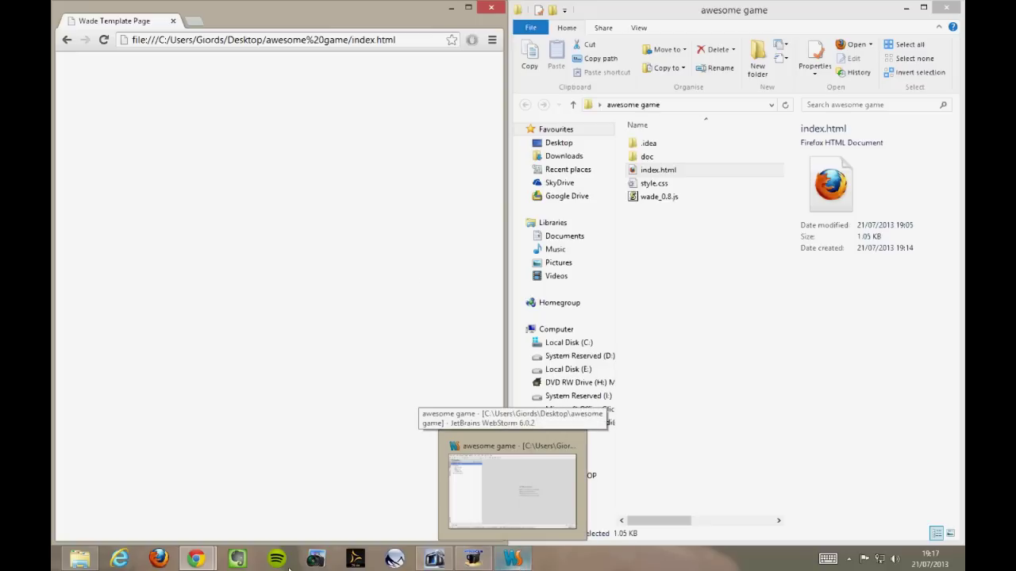
Open index.html from the project in the WebStorm editor.
{"action": "middle_click", "coordinate": [171, 500]}
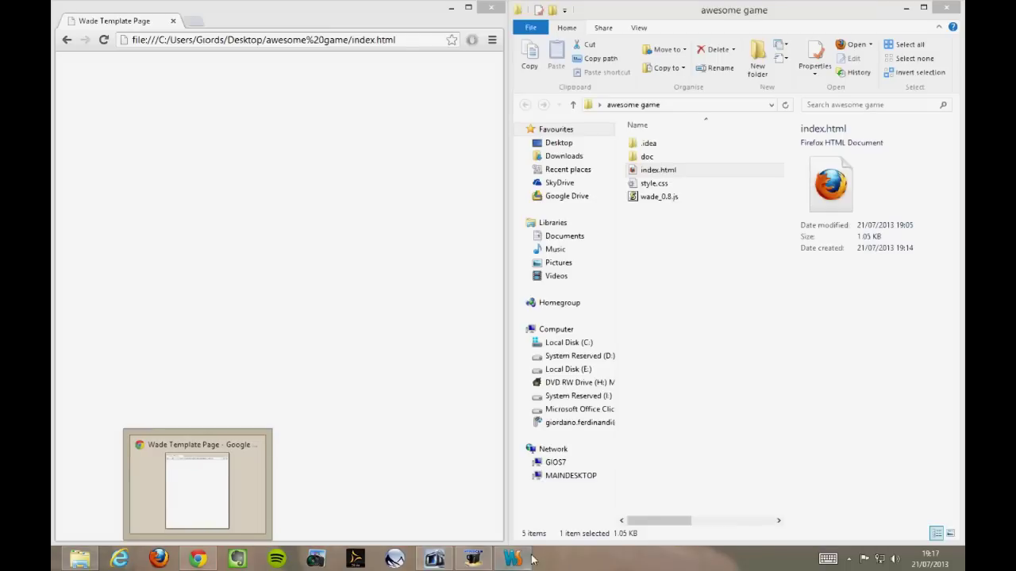
{"action": "left_click", "coordinate": [514, 559]}
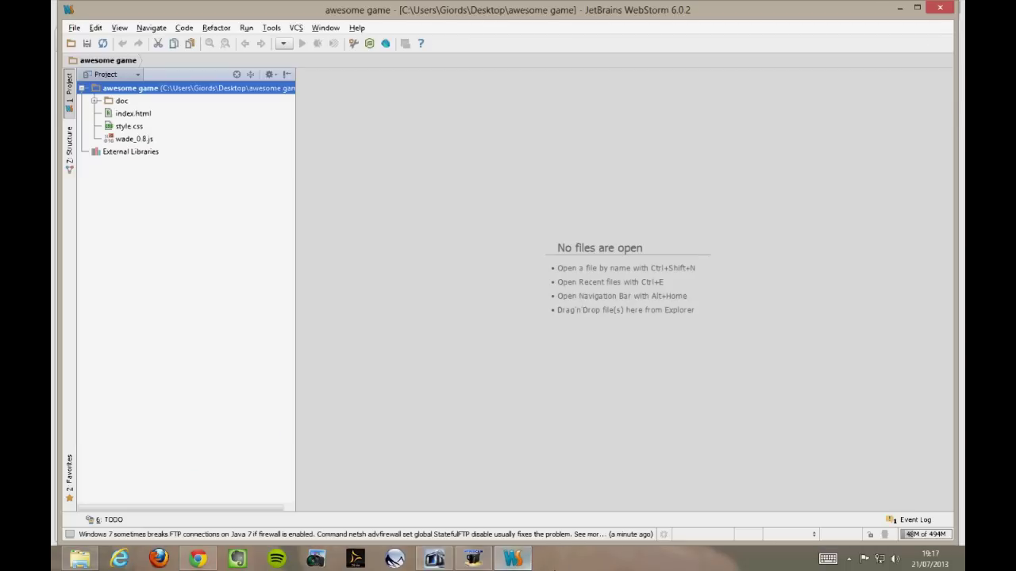
{"action": "left_click", "coordinate": [132, 115]}
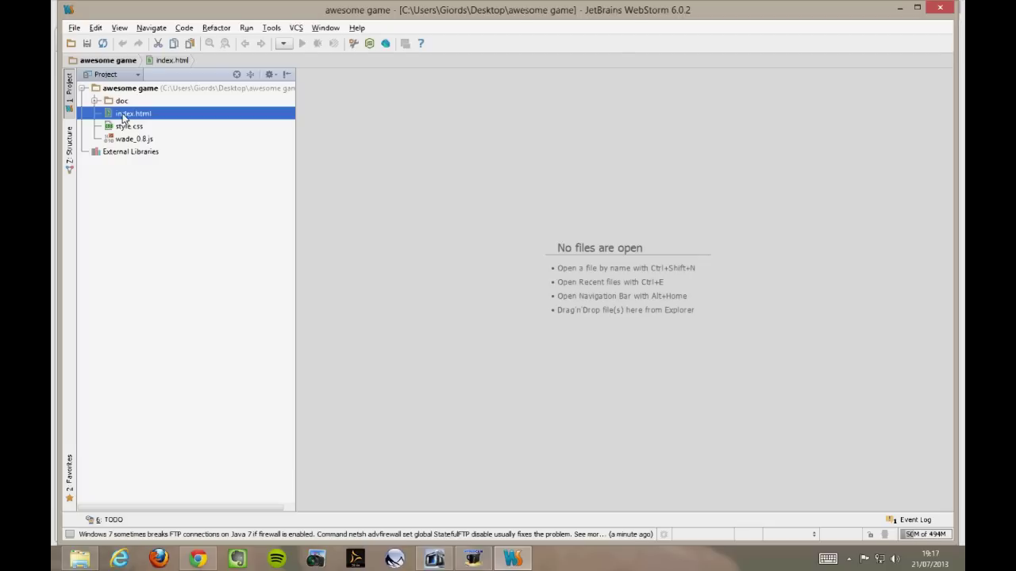
{"action": "double_click", "coordinate": [123, 116]}
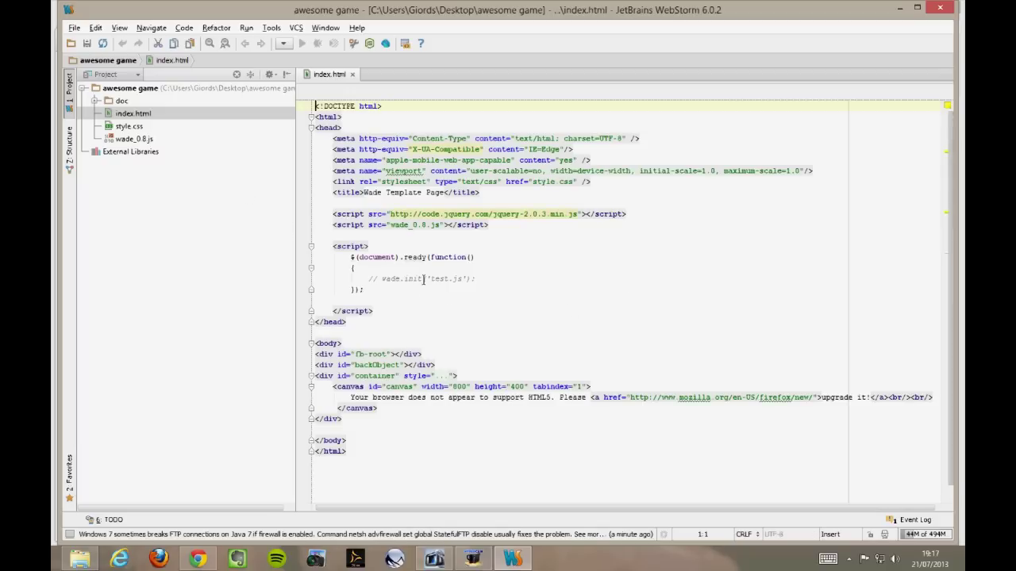
Uncomment the wade.init line and change its script from test.js to awesome.js.
{"action": "left_click", "coordinate": [315, 279]}
{"action": "left_click", "coordinate": [315, 280]}
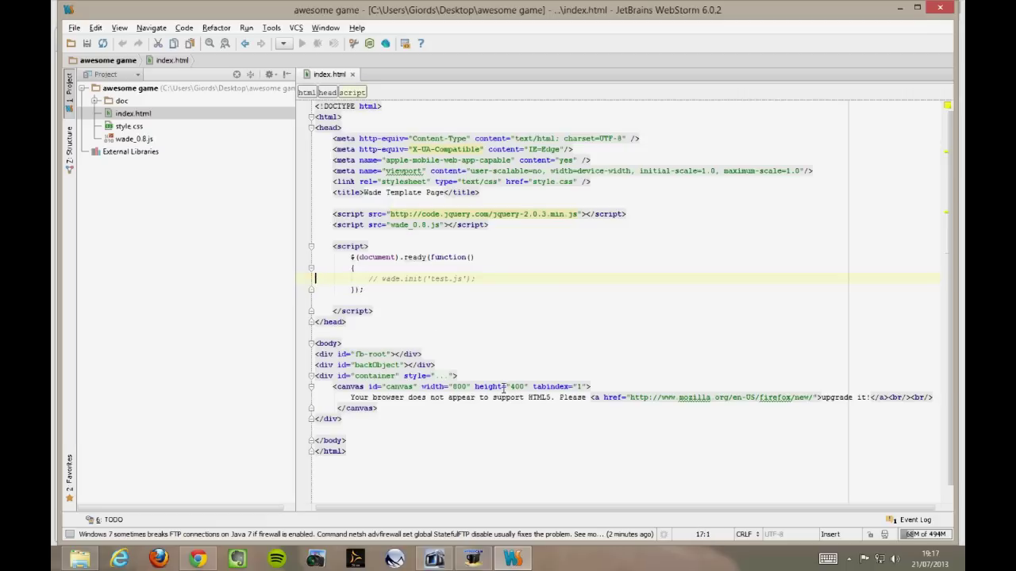
{"action": "left_click_drag", "start_coordinate": [379, 280], "coordinate": [369, 279]}
{"action": "key", "text": "BackSpace"}
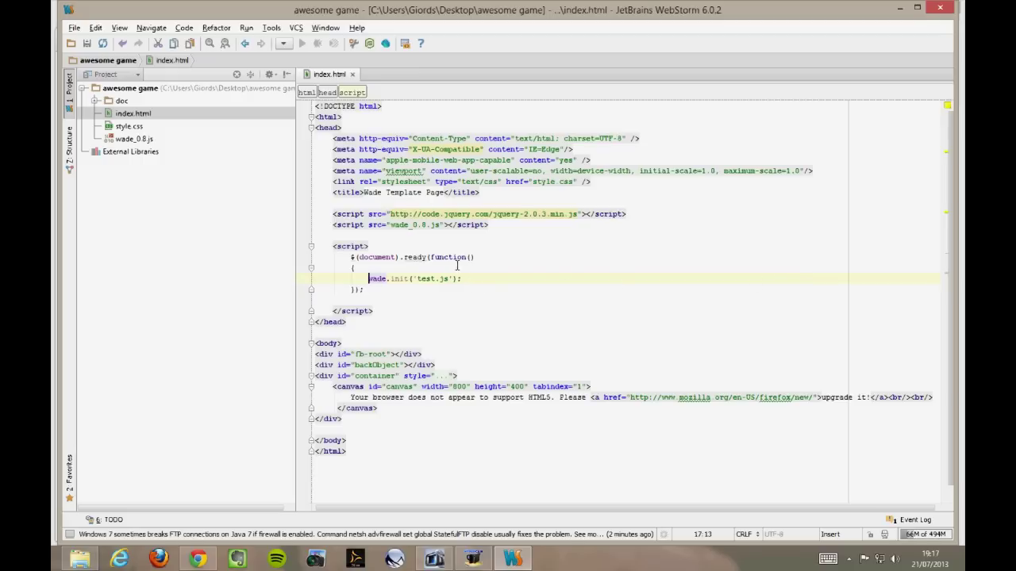
{"action": "double_click", "coordinate": [426, 278]}
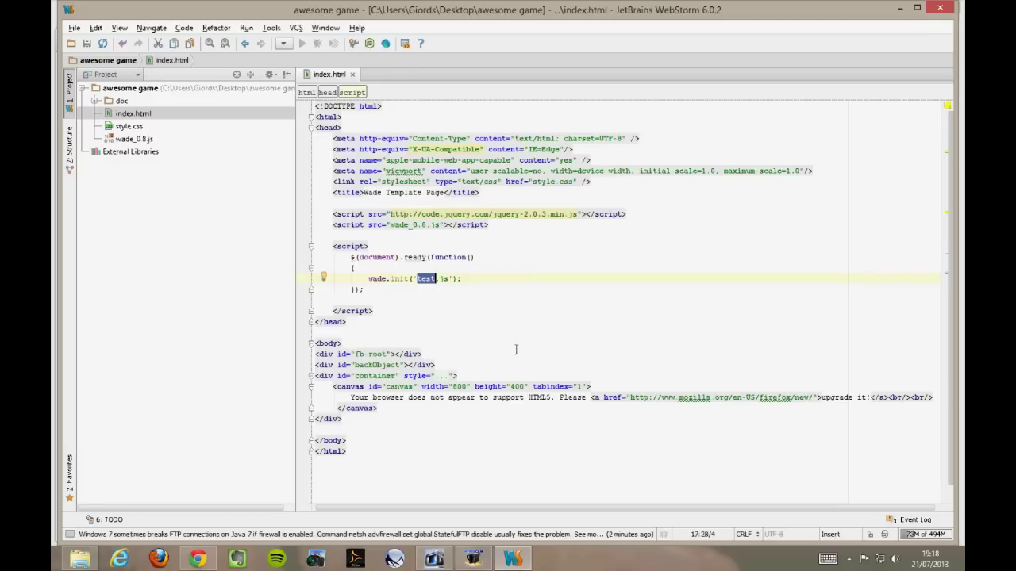
{"action": "type", "text": "awesome"}
Create a new JavaScript file named awesome.js and delete its header comment.
{"action": "left_click", "coordinate": [144, 88]}
{"action": "right_click", "coordinate": [146, 87]}
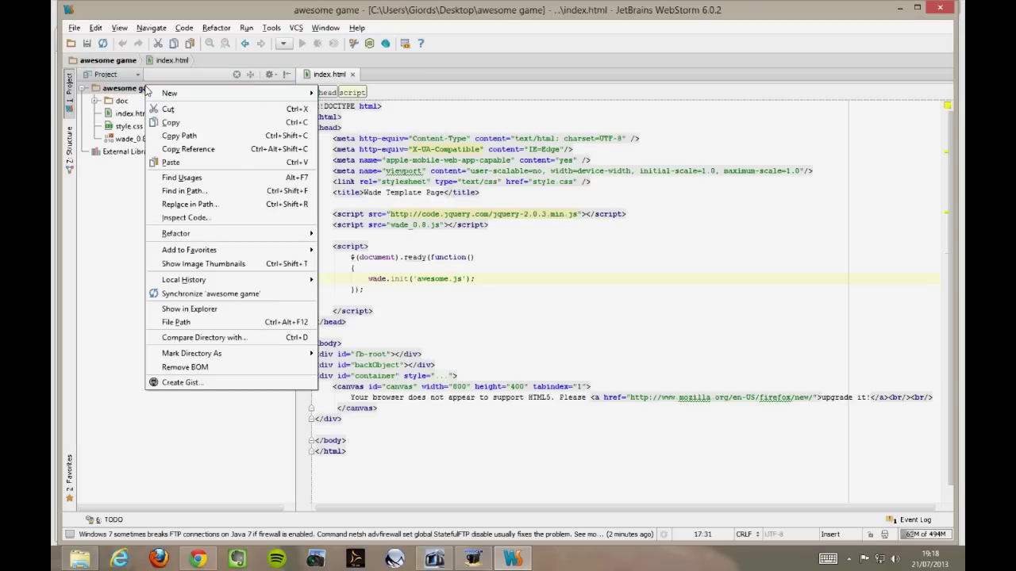
{"action": "mouse_move", "coordinate": [230, 93]}
{"action": "left_click", "coordinate": [350, 133]}
{"action": "type", "text": "aweso"}
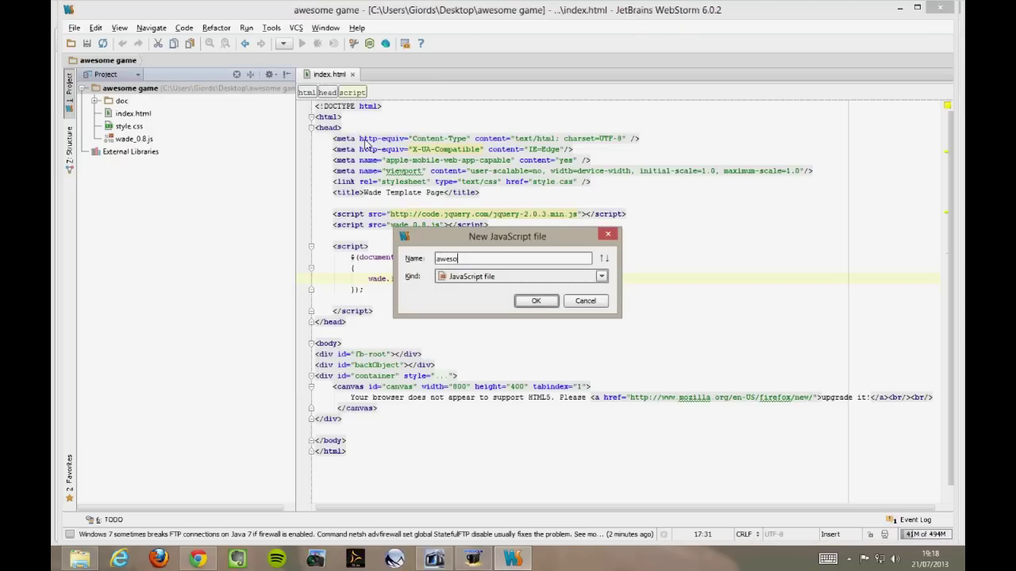
{"action": "type", "text": "me"}
{"action": "key", "text": "Return"}
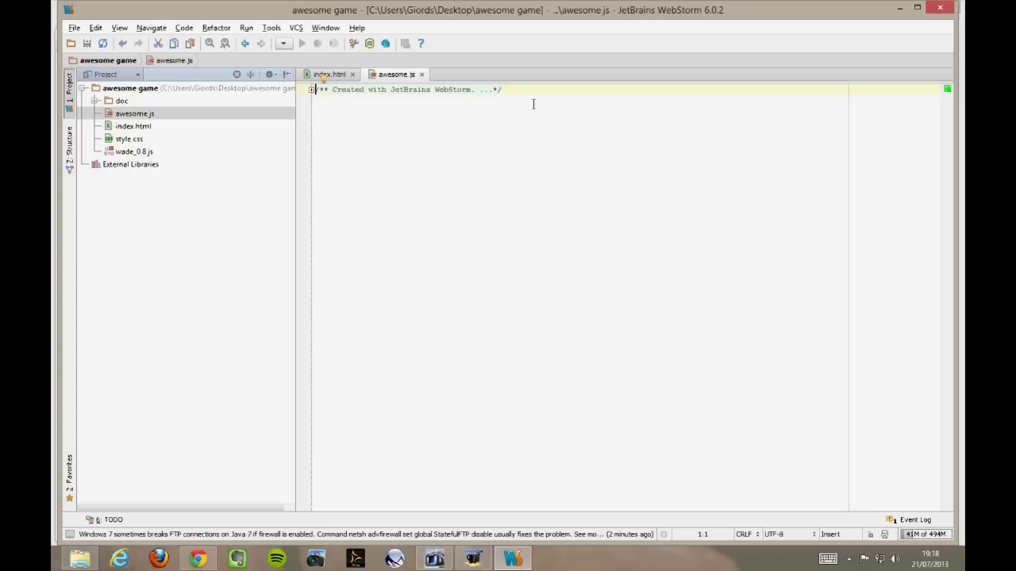
{"action": "key", "text": "ctrl+a"}
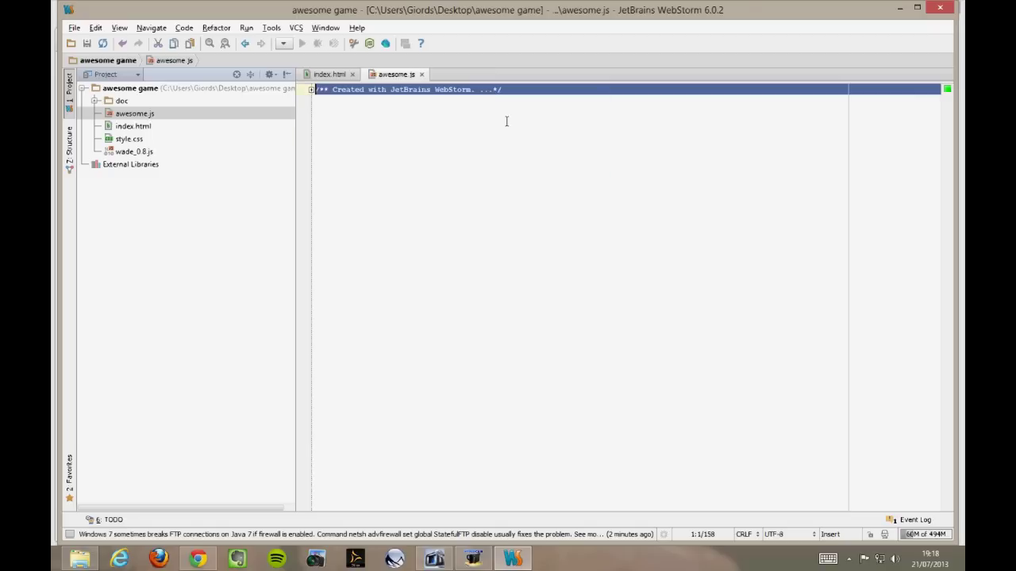
{"action": "key", "text": "Delete"}
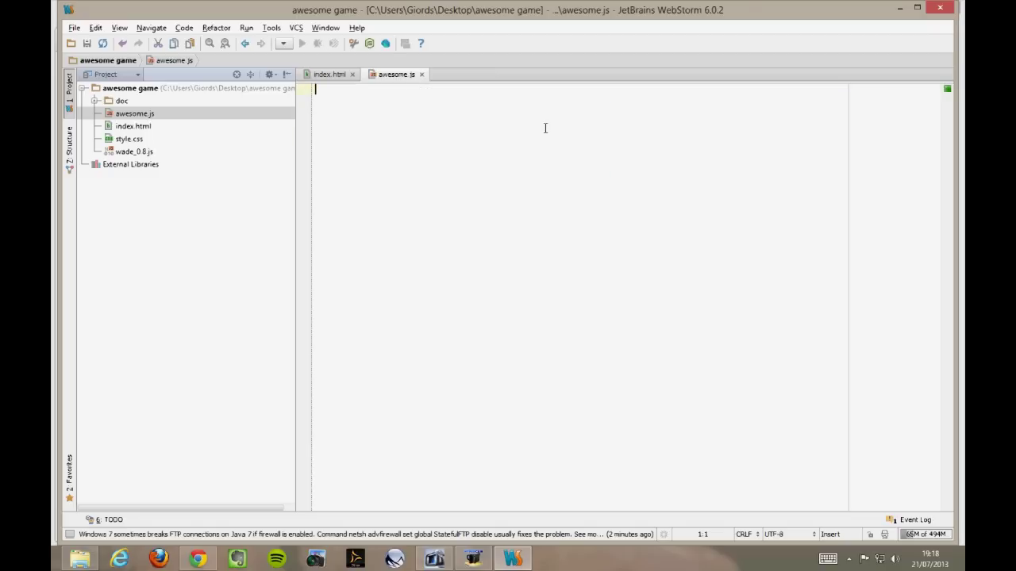
Write an empty App = function() { }; definition in awesome.js.
{"action": "type", "text": "App = function()"}
{"action": "key", "text": "Return"}
{"action": "type", "text": "{"}
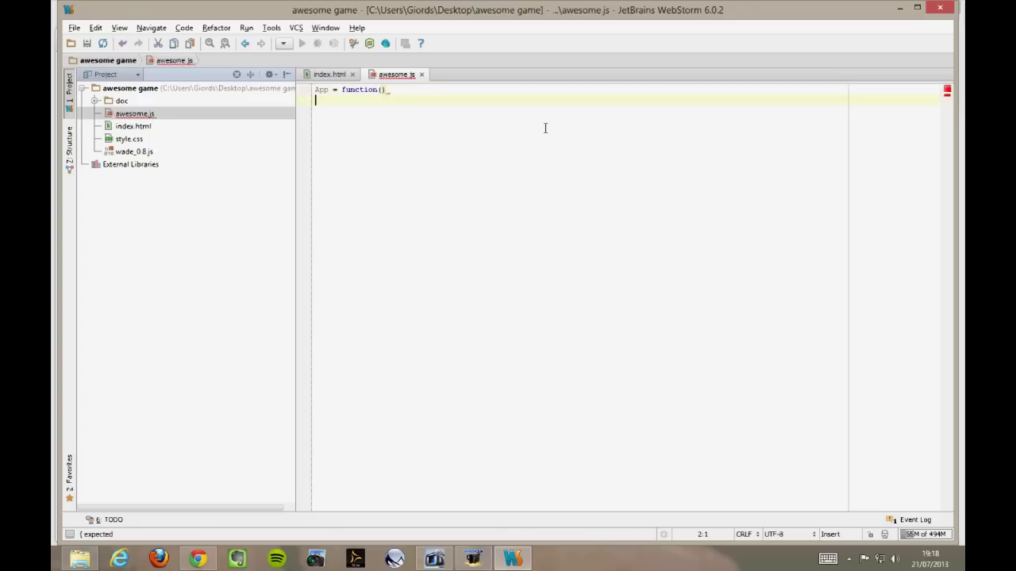
{"action": "key", "text": "Return"}
{"action": "key", "text": "Down"}
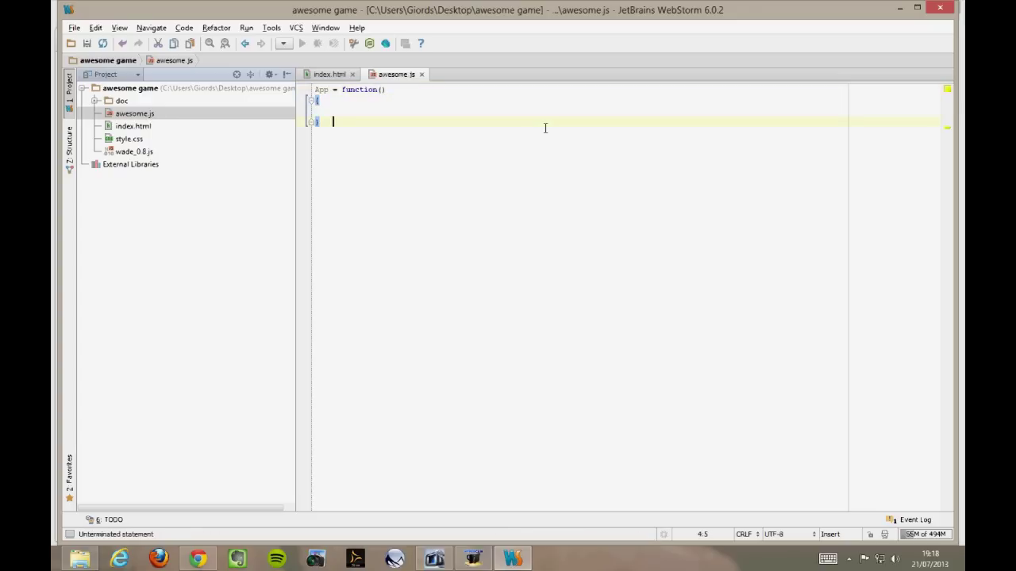
{"action": "type", "text": ";"}
{"action": "key", "text": "Return"}
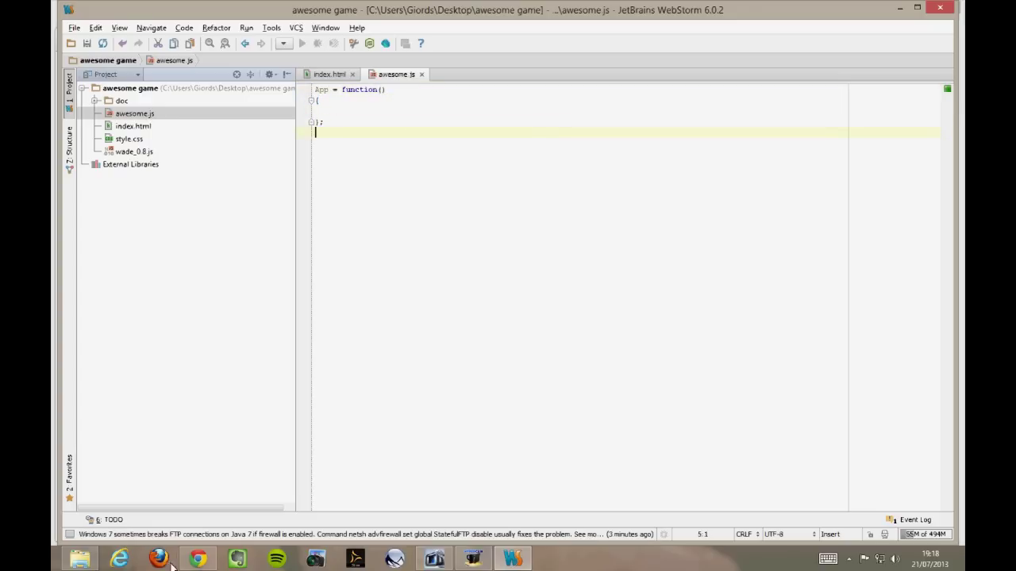
{"action": "left_click", "coordinate": [198, 560]}
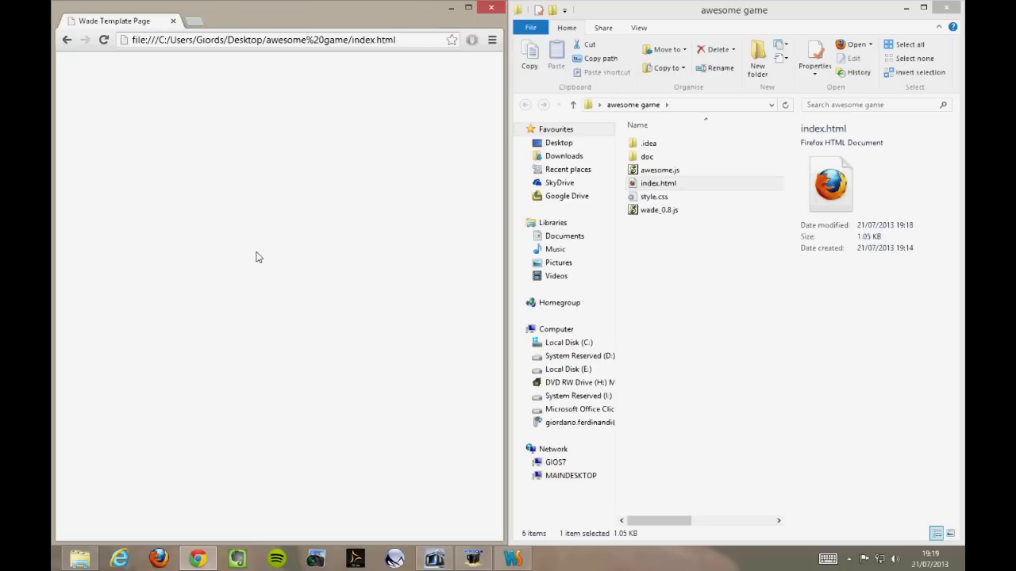
{"action": "left_click", "coordinate": [103, 39]}
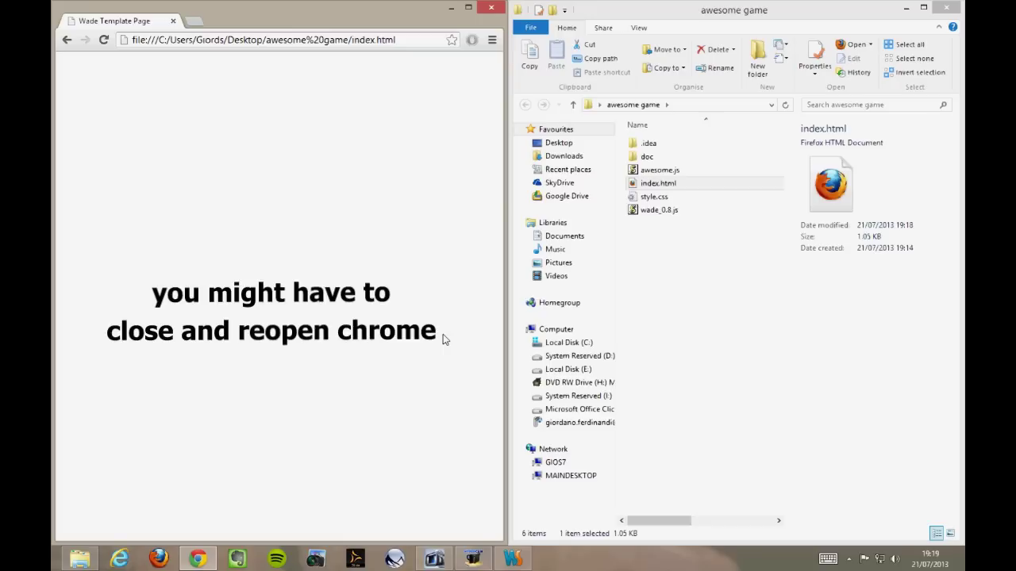
{"action": "key", "text": "alt+Tab"}
{"action": "left_click", "coordinate": [538, 111]}
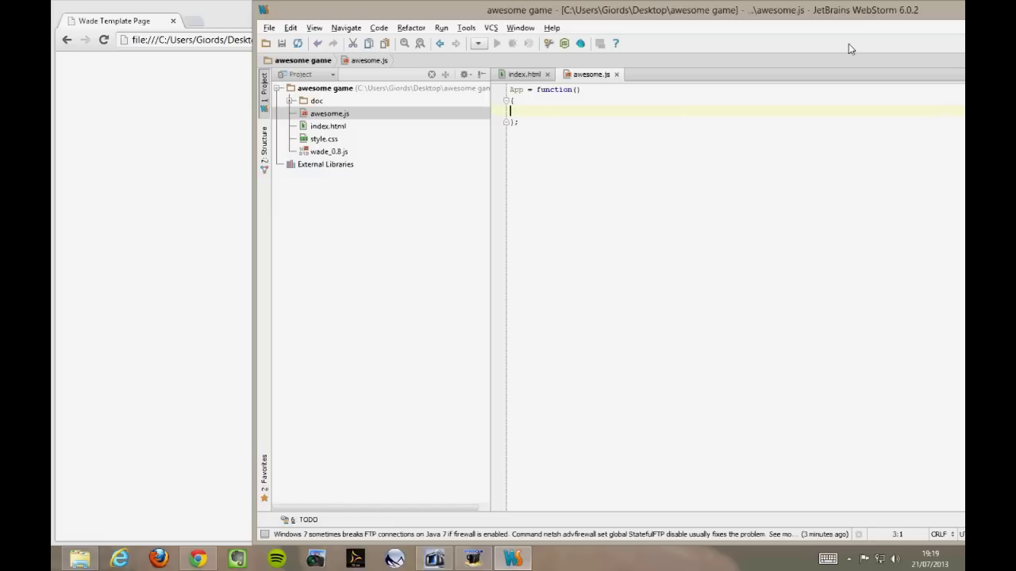
{"action": "key", "text": "Tab"}
{"action": "type", "text": "this.load = function()"}
{"action": "key", "text": "Return"}
{"action": "type", "text": "{"}
{"action": "key", "text": "Return"}
{"action": "key", "text": "Down"}
{"action": "key", "text": "Return"}
{"action": "key", "text": "Return"}
{"action": "type", "text": "this"}
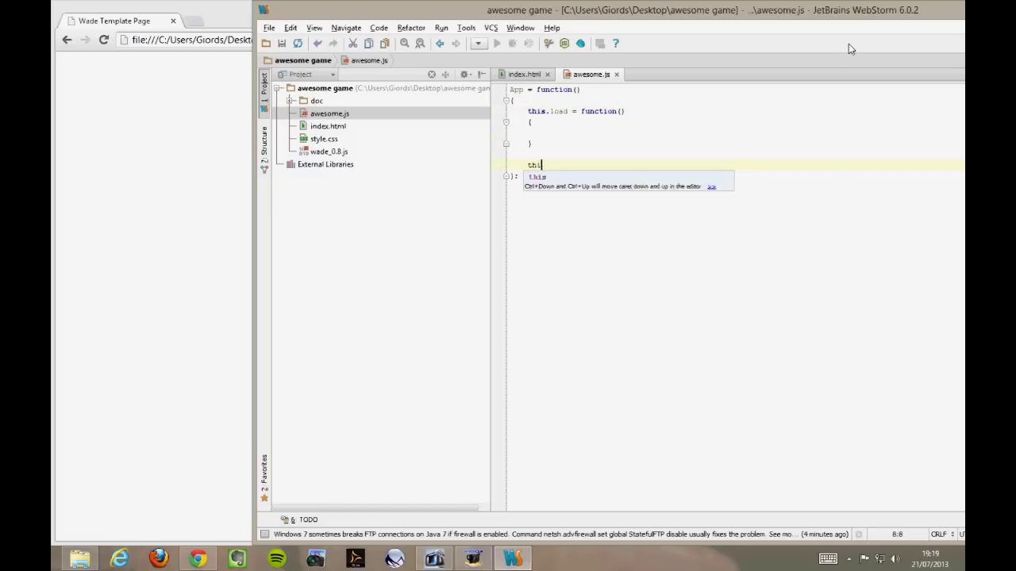
{"action": "type", "text": ".init = function()"}
{"action": "key", "text": "Return"}
{"action": "type", "text": "{"}
{"action": "key", "text": "Return"}
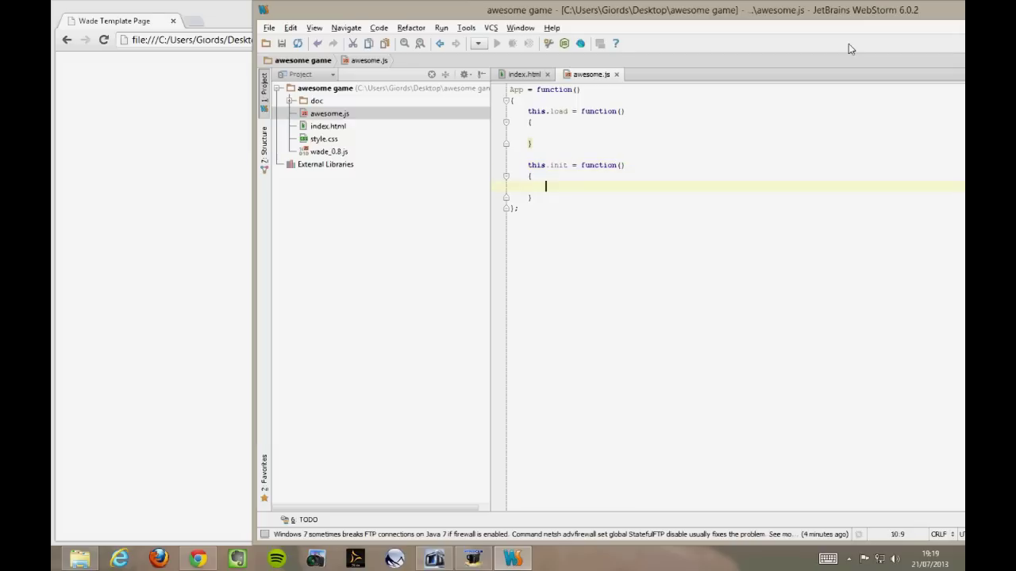
{"action": "left_click", "coordinate": [535, 144]}
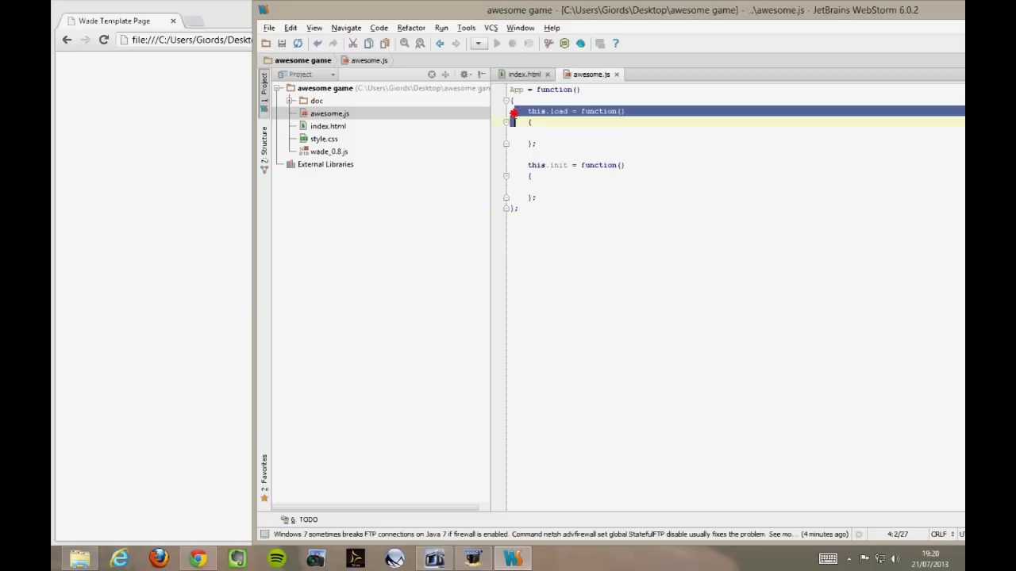
{"action": "left_click_drag", "start_coordinate": [529, 164], "coordinate": [529, 174]}
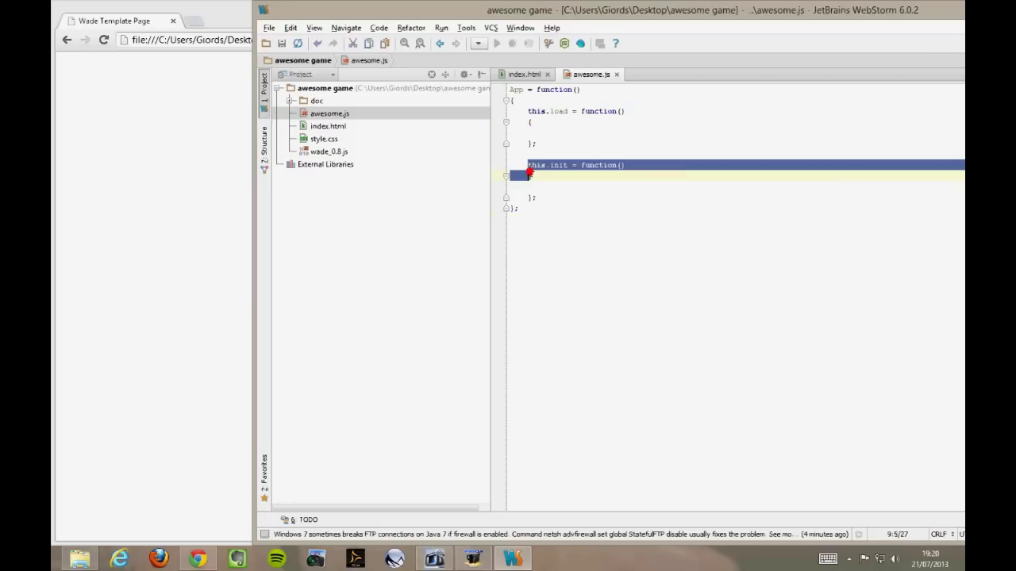
{"action": "left_click", "coordinate": [679, 188]}
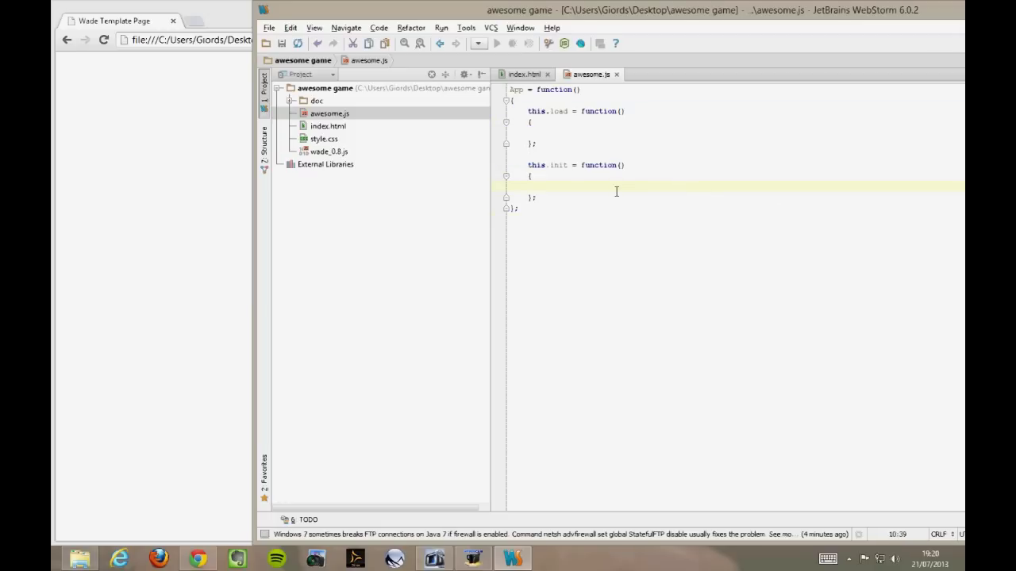
{"action": "double_click", "coordinate": [559, 112]}
{"action": "left_click", "coordinate": [545, 134]}
{"action": "left_click", "coordinate": [568, 190]}
{"action": "double_click", "coordinate": [560, 165]}
{"action": "left_click", "coordinate": [549, 133]}
Drag mole.png from the game assets I prepared folder onto the awesome game folder.
{"action": "left_click", "coordinate": [207, 14]}
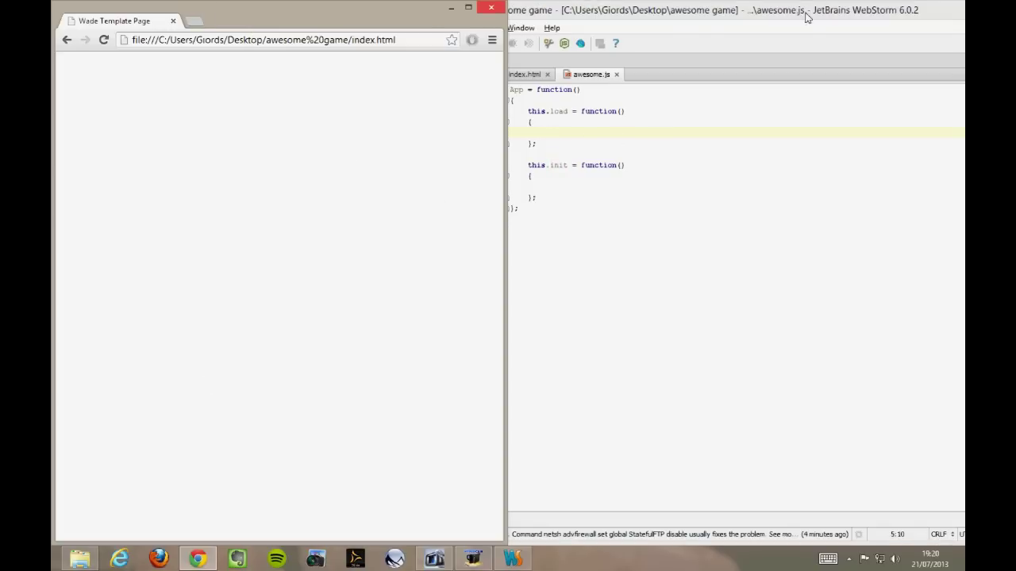
{"action": "left_click", "coordinate": [453, 8]}
{"action": "double_click", "coordinate": [92, 107]}
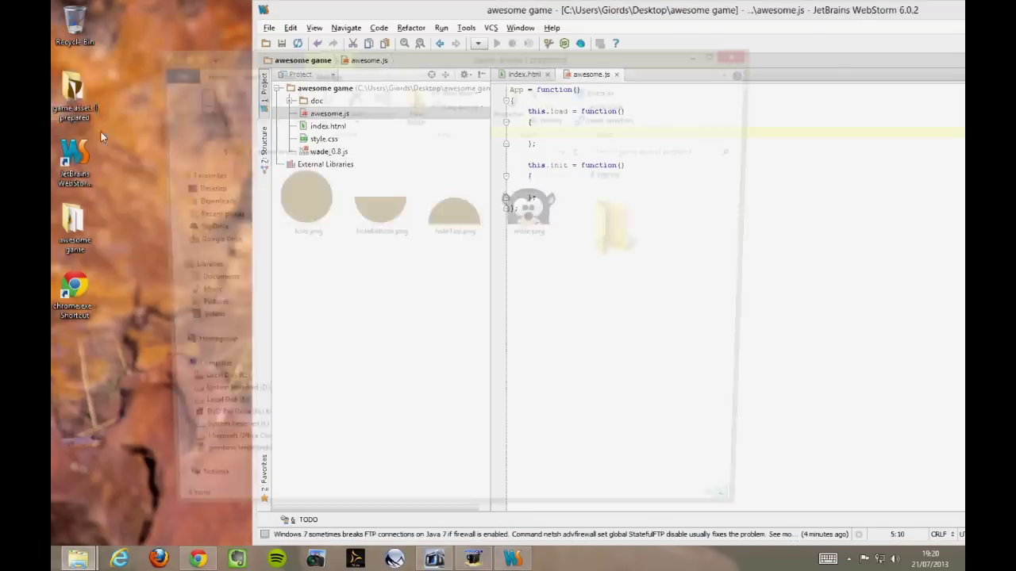
{"action": "left_click", "coordinate": [550, 224]}
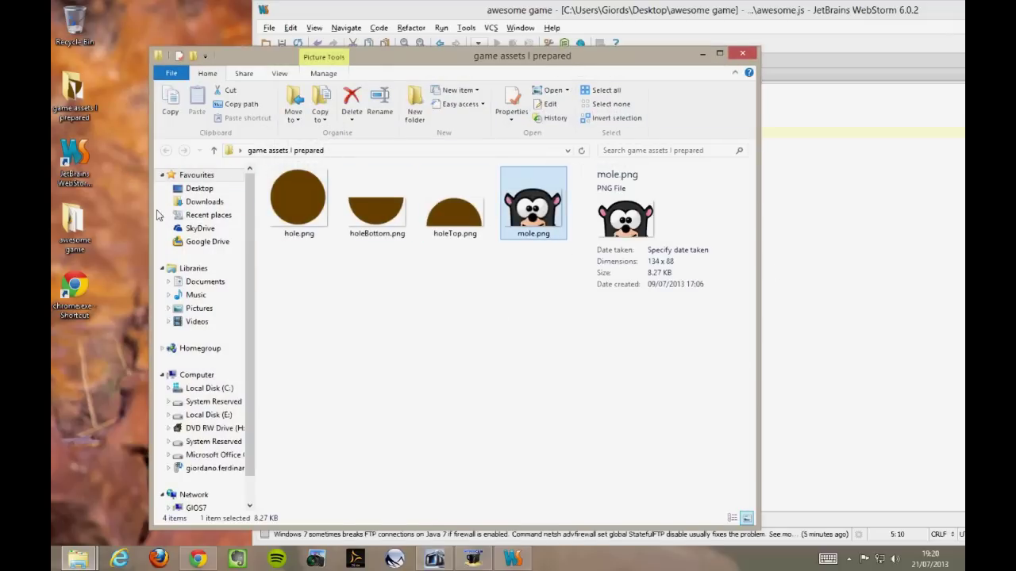
{"action": "left_click_drag", "start_coordinate": [538, 220], "coordinate": [72, 229]}
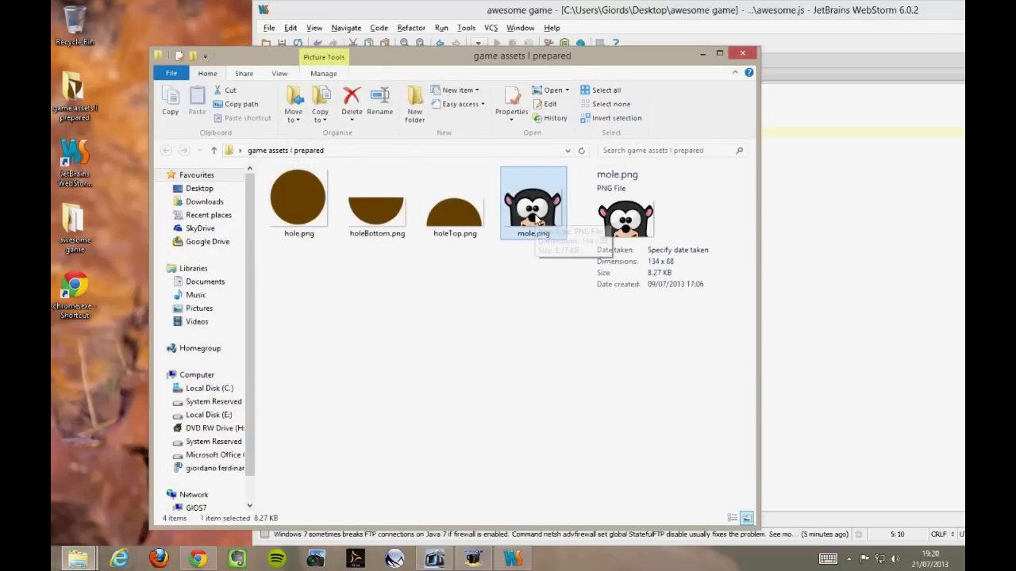
{"action": "left_click", "coordinate": [696, 51]}
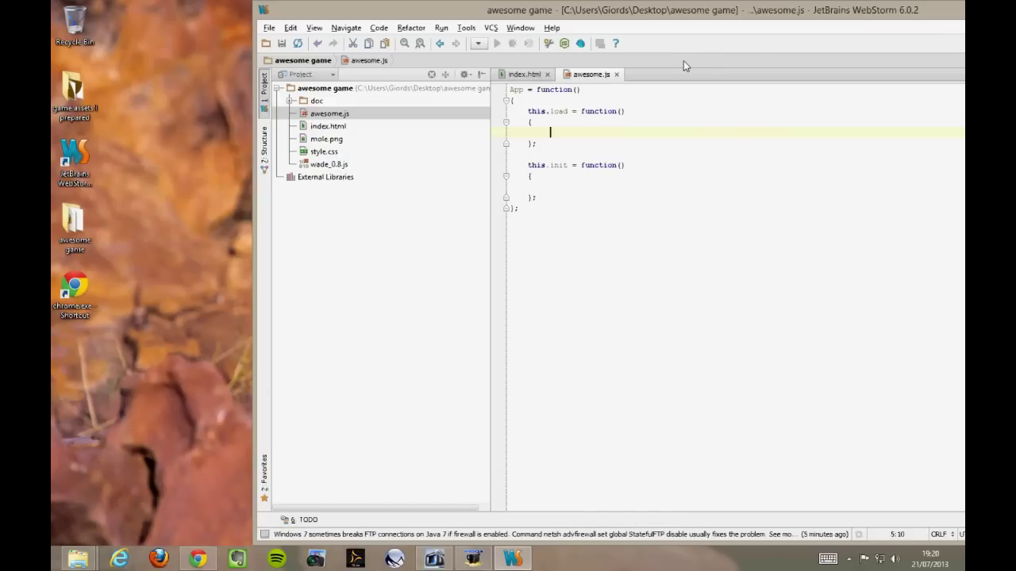
Add wade.loadImage('mole.png'); to the load function.
{"action": "type", "text": "wade.load"}
{"action": "key", "text": "Return"}
{"action": "type", "text": "('mole.png');"}
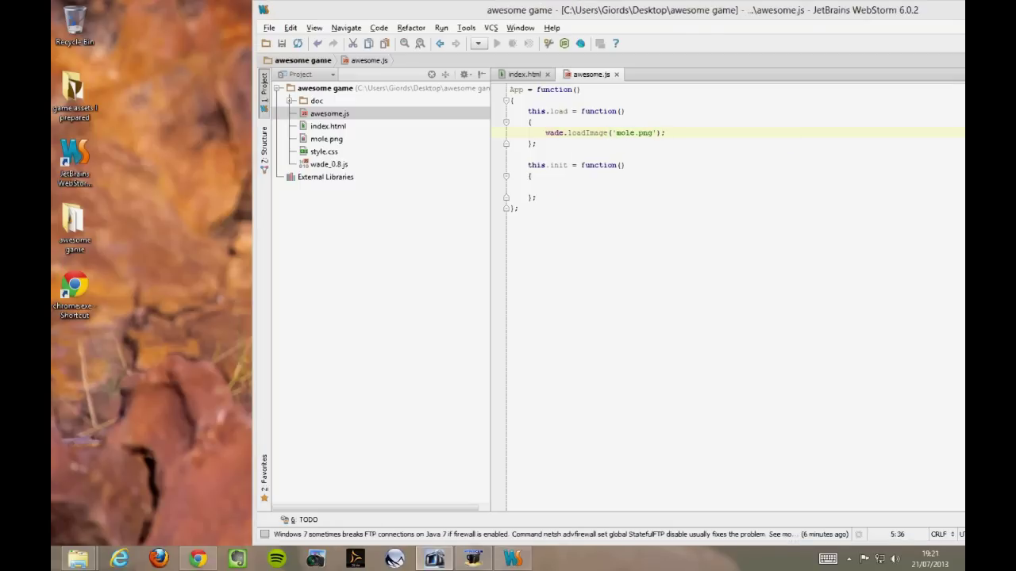
In init, make a mole.png Sprite, wrap it in a mole SceneObject, and add it.
{"action": "left_click", "coordinate": [718, 309]}
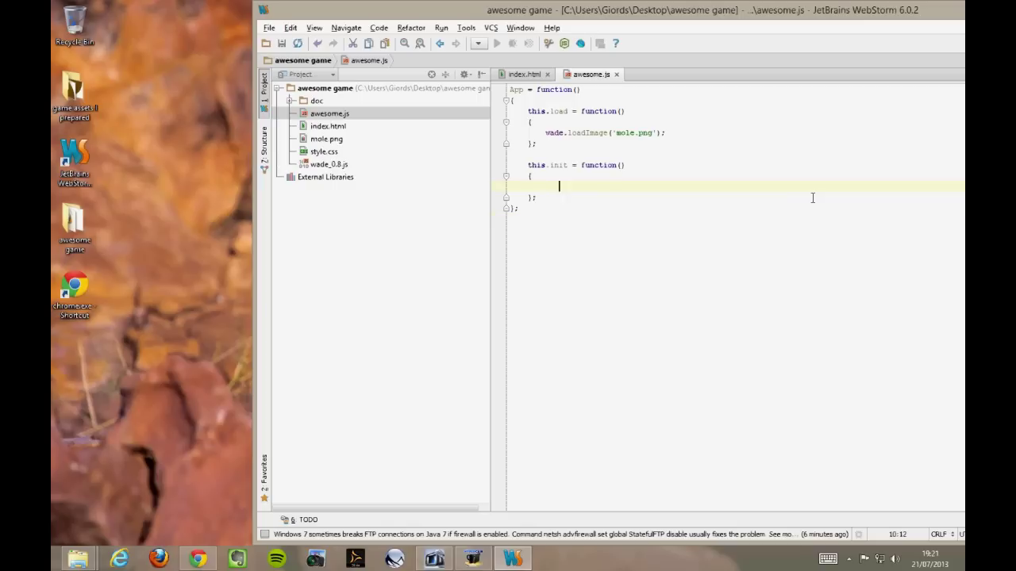
{"action": "key", "text": "BackSpace"}
{"action": "key", "text": "BackSpace"}
{"action": "key", "text": "BackSpace"}
{"action": "type", "text": "var sprite = new Spi"}
{"action": "key", "text": "Return"}
{"action": "type", "text": "'mole.png');"}
{"action": "key", "text": "Return"}
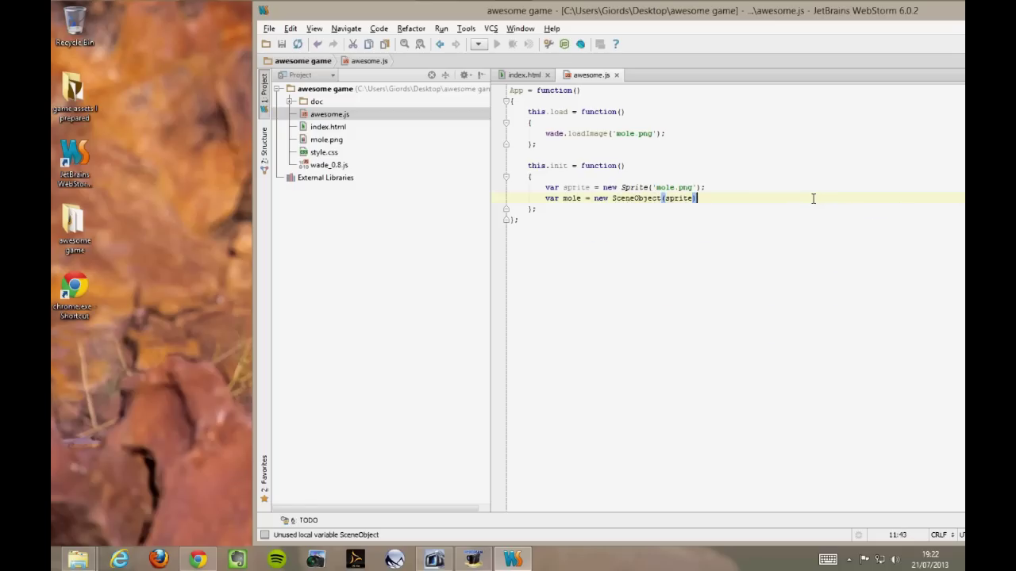
{"action": "type", "text": ";"}
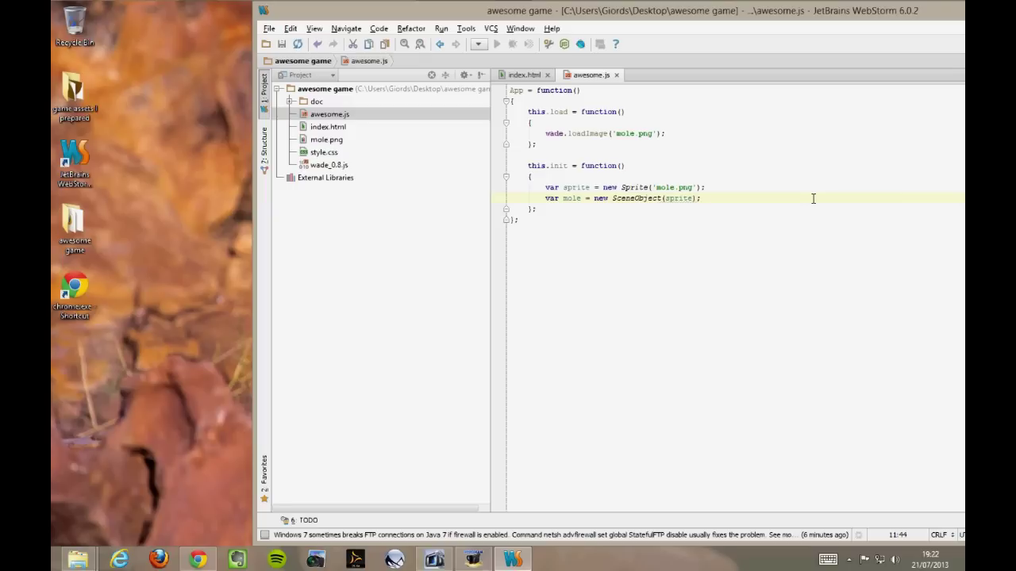
{"action": "key", "text": "Return"}
{"action": "type", "text": "wade.addSceneObject(mole);"}
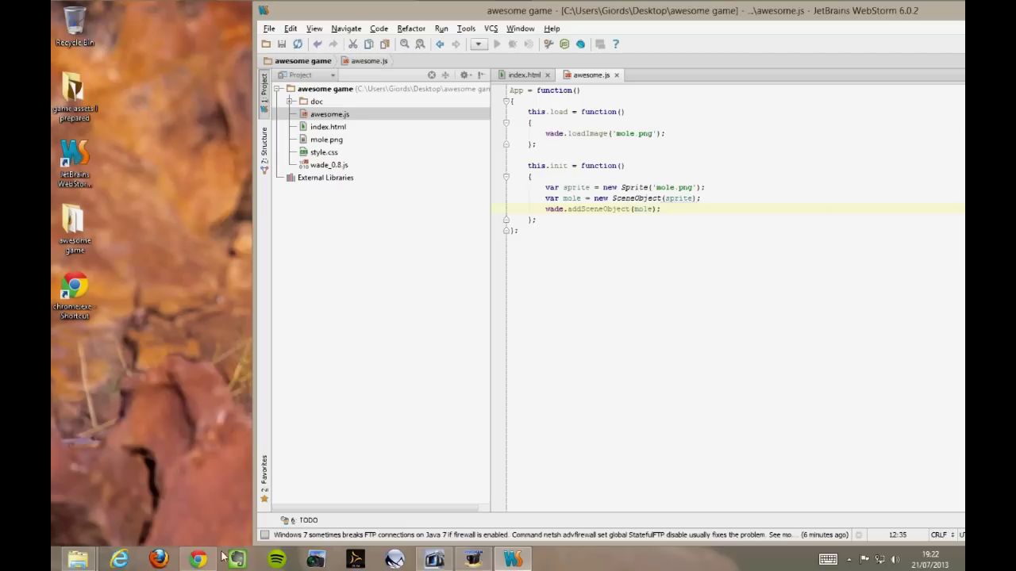
Reload the awesome game page in Chrome to see the mole sprite, then return to WebStorm.
{"action": "left_click", "coordinate": [198, 560]}
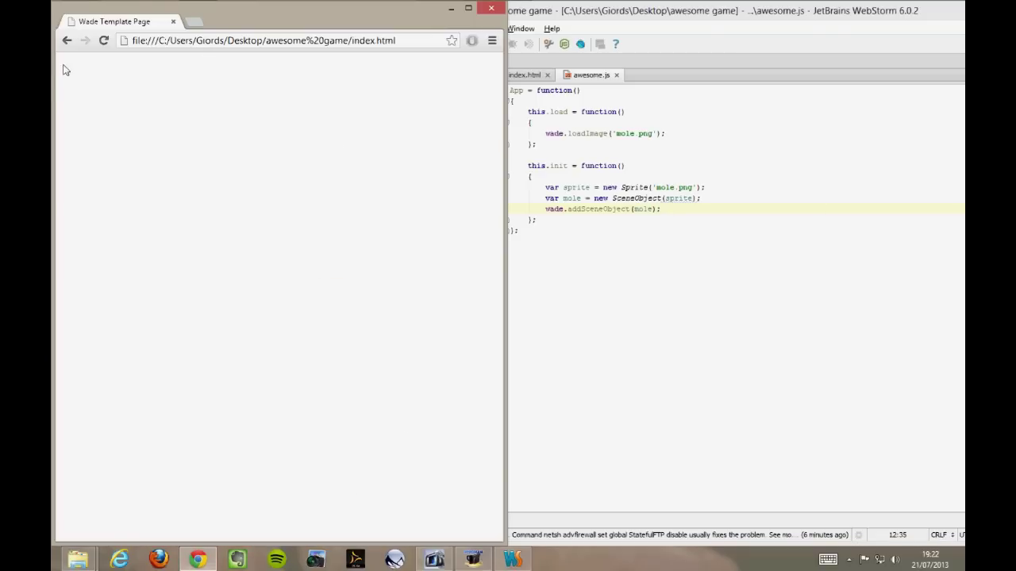
{"action": "left_click", "coordinate": [104, 40]}
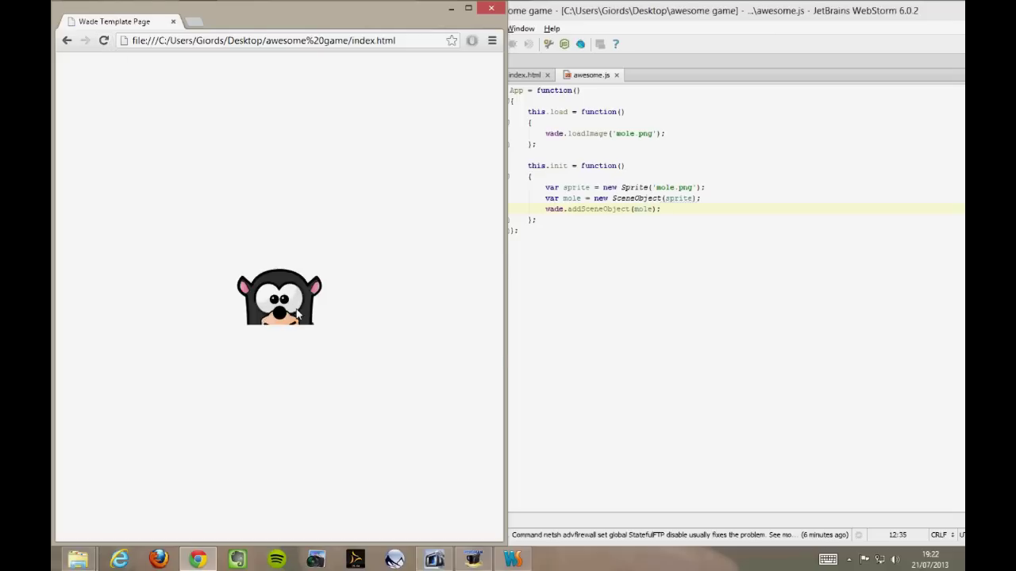
{"action": "left_click", "coordinate": [698, 208]}
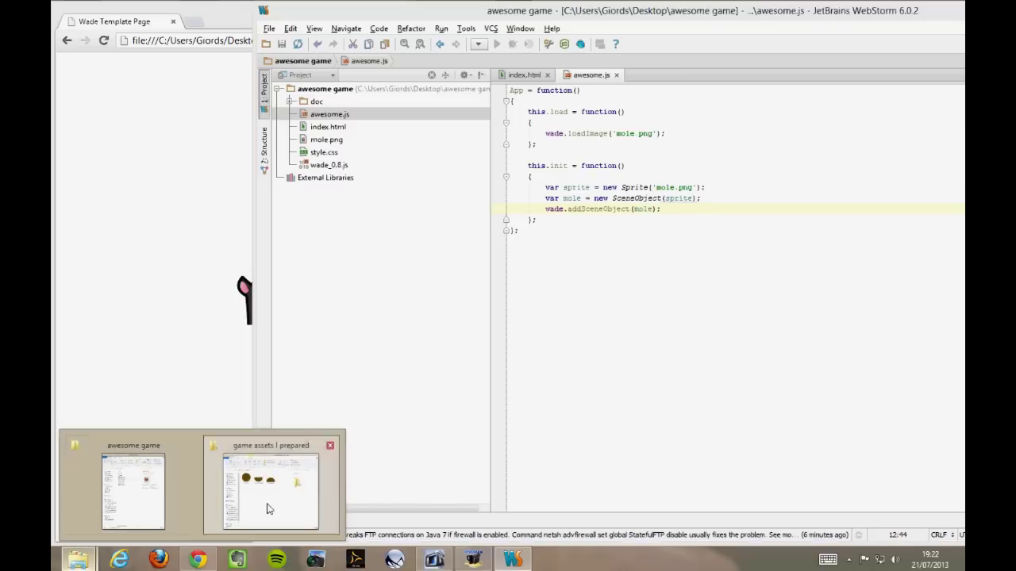
Drag hole.png from the assets folder into the awesome game folder.
{"action": "left_click", "coordinate": [270, 488]}
{"action": "left_click", "coordinate": [89, 513]}
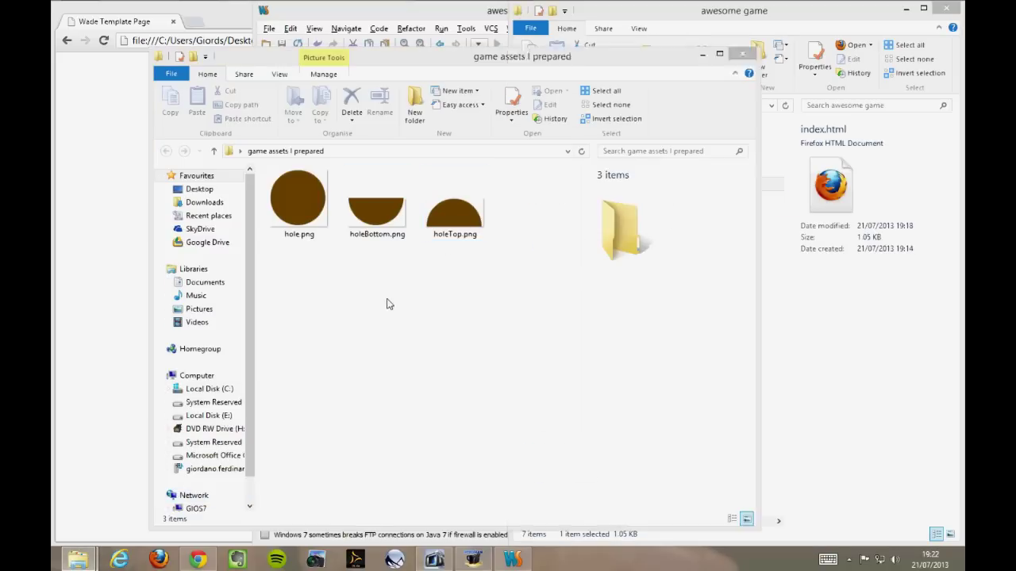
{"action": "left_click", "coordinate": [498, 246]}
{"action": "mouse_move", "coordinate": [298, 203]}
{"action": "left_mouse_down"}
{"action": "mouse_move", "coordinate": [799, 385]}
{"action": "mouse_move", "coordinate": [776, 401]}
{"action": "left_mouse_up"}
Duplicate the mole.png loadImage line and change it to load hole.png.
{"action": "left_click", "coordinate": [329, 24]}
{"action": "key", "text": "ctrl+d"}
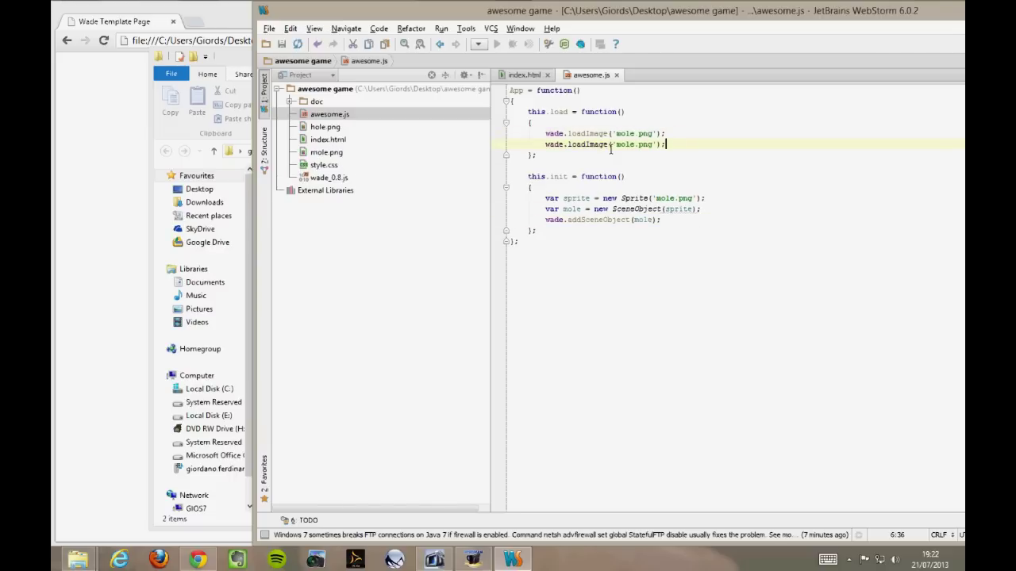
{"action": "left_click", "coordinate": [617, 145]}
{"action": "type", "text": "h"}
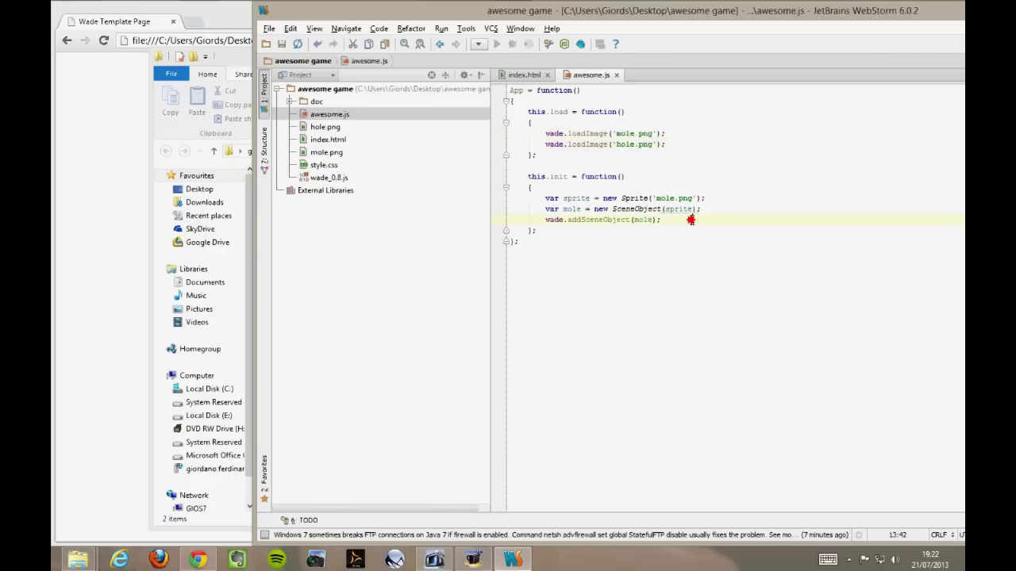
Declare holeSprite as new Sprite('hole.png') and hole as new SceneObject(holeSprite).
{"action": "key", "text": "Return"}
{"action": "key", "text": "Return"}
{"action": "type", "text": "var holeSprite = new Spr"}
{"action": "key", "text": "Return"}
{"action": "type", "text": "'hole.png');"}
{"action": "key", "text": "Return"}
{"action": "type", "text": "var hole = new Scene"}
{"action": "key", "text": "Return"}
{"action": "type", "text": "holeS"}
{"action": "key", "text": "Return"}
{"action": "type", "text": ");"}
Add wade.addSceneObject(hole) and reload the game page in Chrome.
{"action": "key", "text": "Return"}
{"action": "type", "text": "wade.add"}
{"action": "key", "text": "Return"}
{"action": "type", "text": "hole"}
{"action": "key", "text": "Return"}
{"action": "type", "text": ");"}
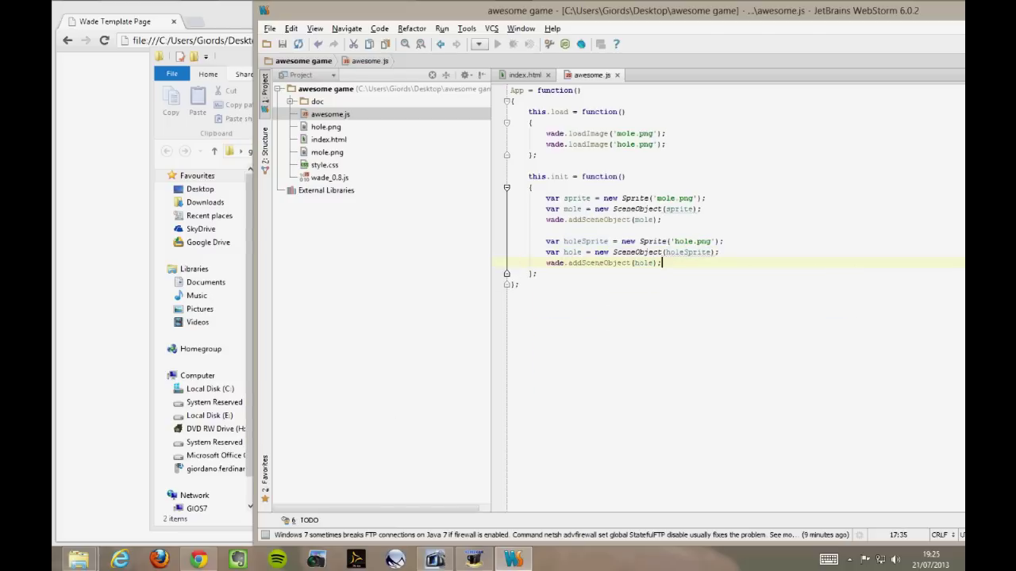
{"action": "left_click", "coordinate": [198, 559]}
{"action": "key", "text": "F5"}
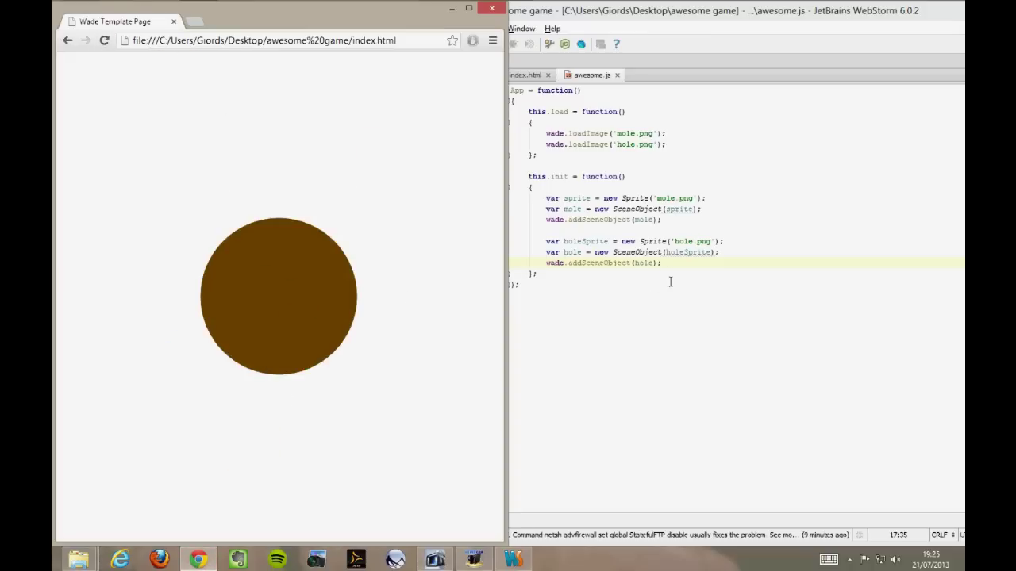
Add a second Sprite argument of 10 after 'mole.png' and 20 after 'hole.png'.
{"action": "left_click", "coordinate": [682, 217]}
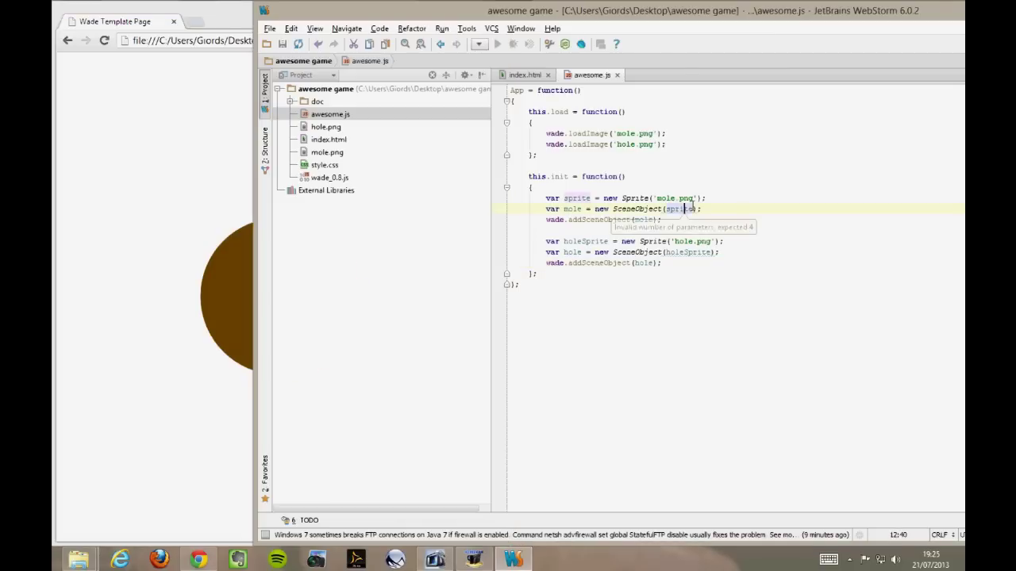
{"action": "left_click", "coordinate": [698, 199]}
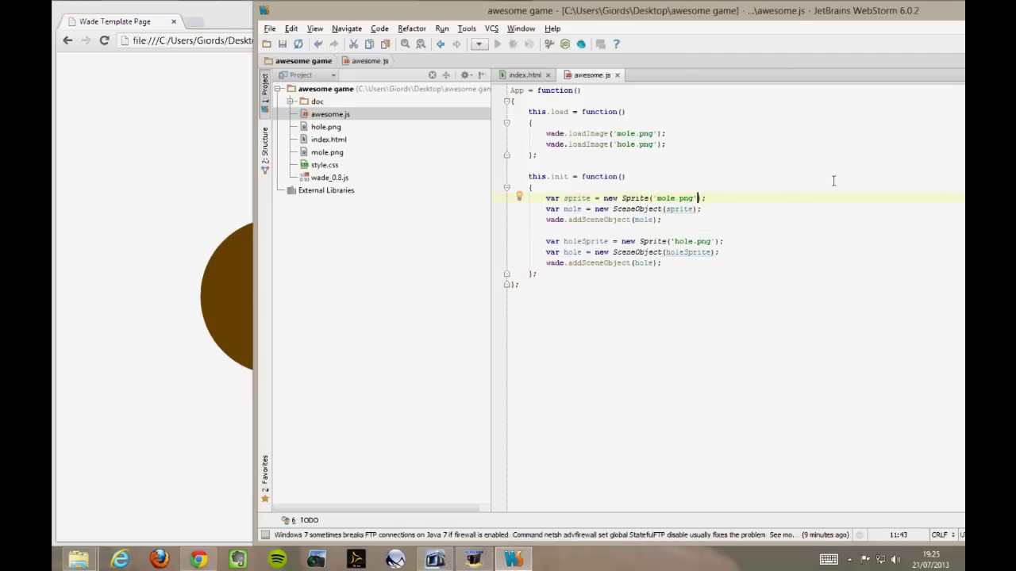
{"action": "type", "text": ", "}
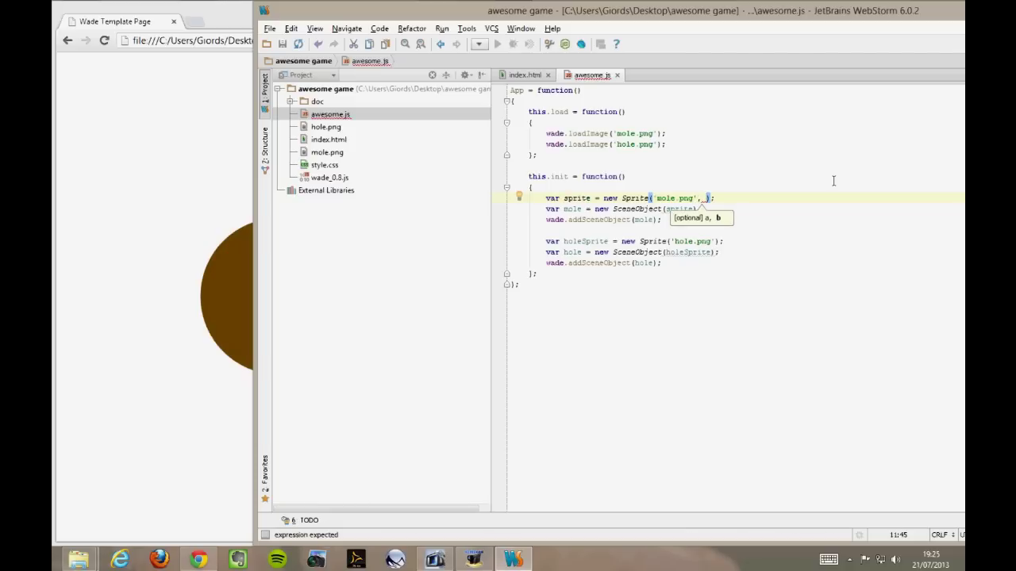
{"action": "type", "text": "10"}
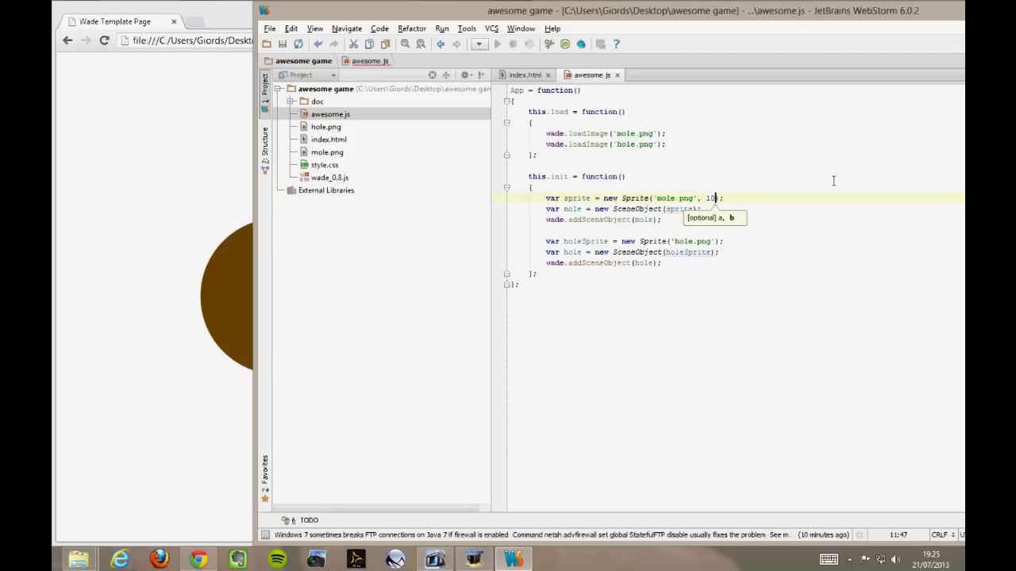
{"action": "left_click", "coordinate": [715, 241]}
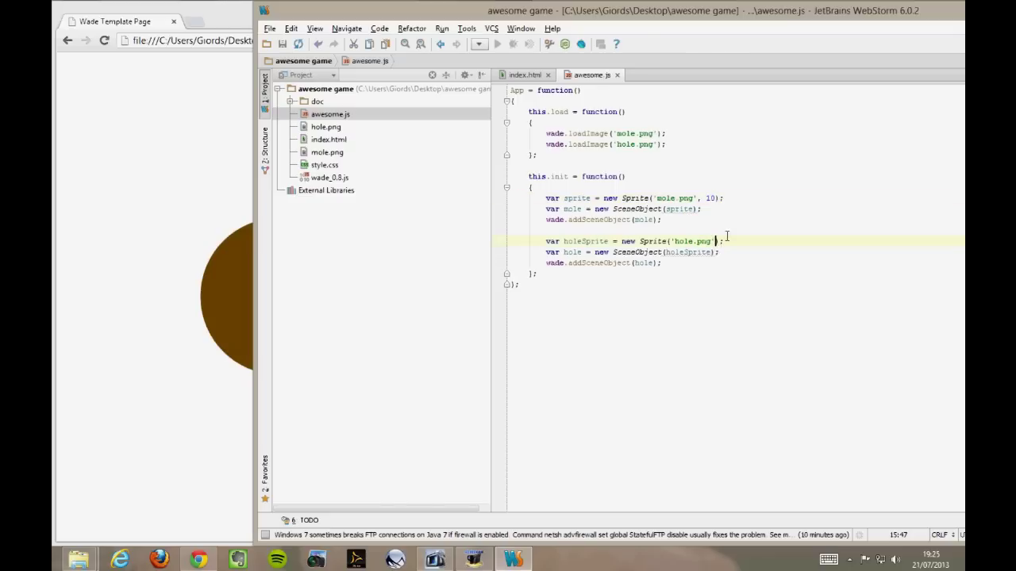
{"action": "type", "text": ", 20"}
Reload the game to see the mole over the hole, then bring up the prepared assets folder.
{"action": "left_click", "coordinate": [145, 208]}
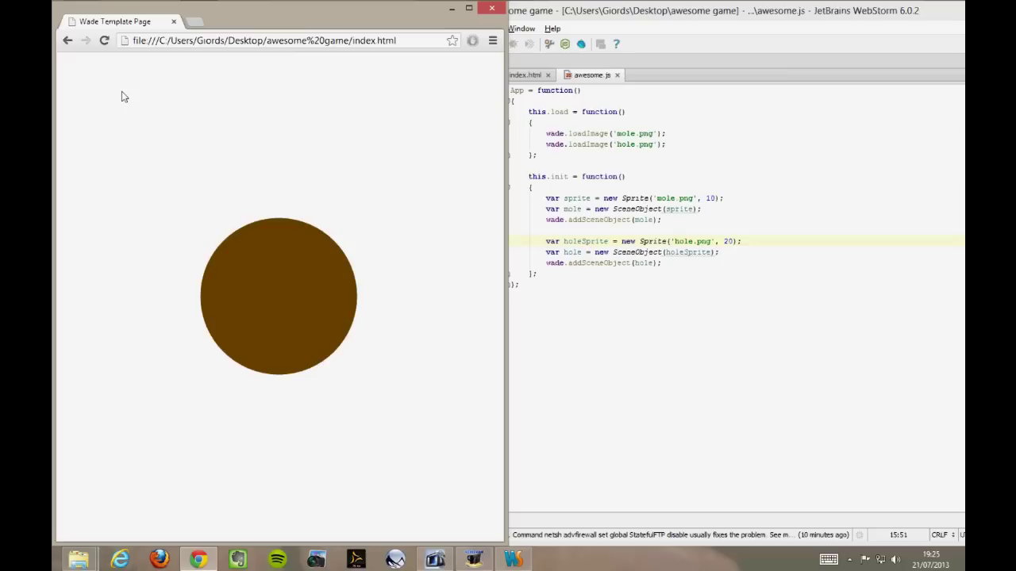
{"action": "left_click", "coordinate": [104, 41]}
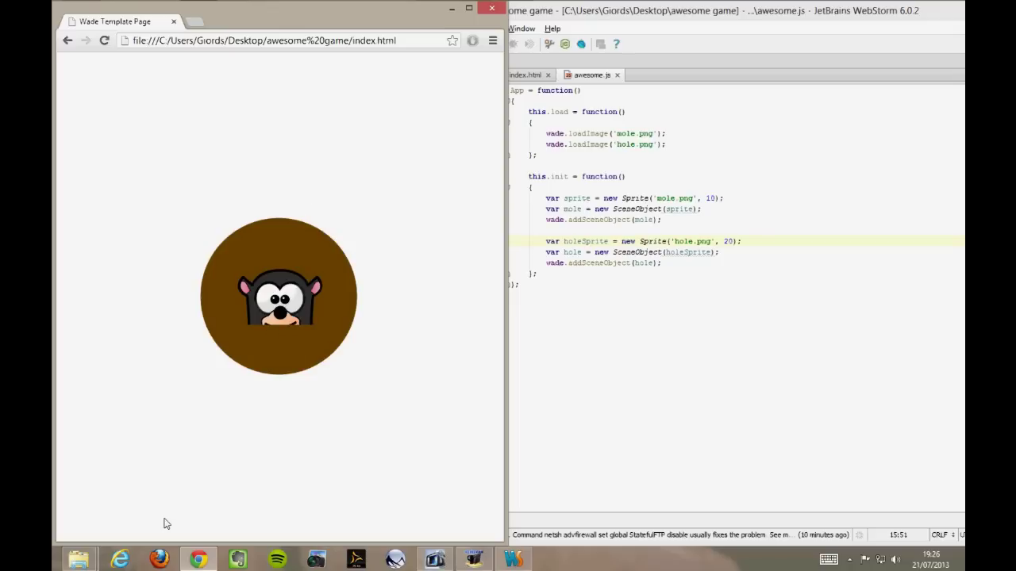
{"action": "left_click", "coordinate": [87, 565]}
{"action": "left_click", "coordinate": [270, 501]}
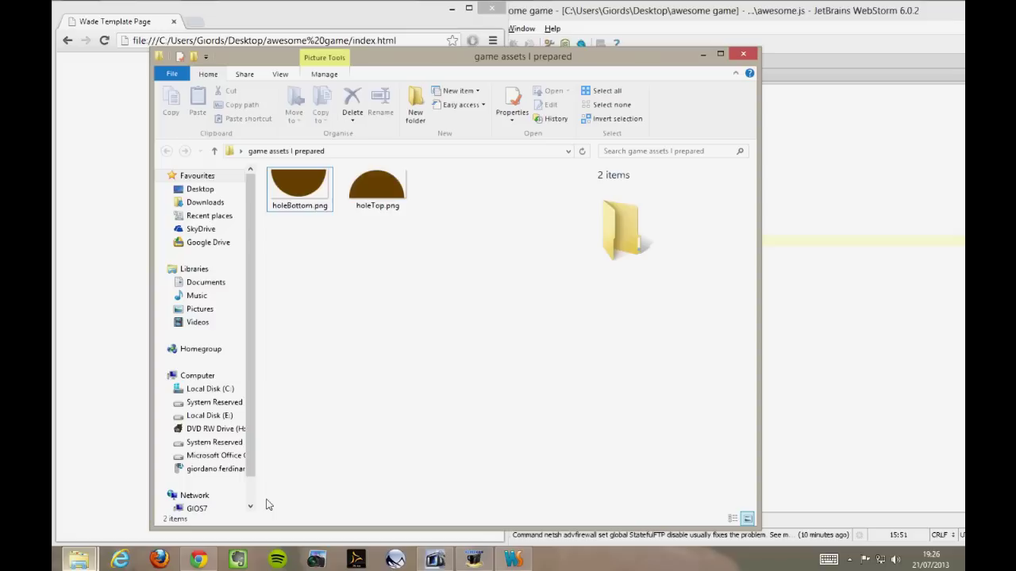
Drag holeBottom.png and holeTop.png into the awesome game folder window.
{"action": "left_click", "coordinate": [451, 8]}
{"action": "left_click_drag", "start_coordinate": [435, 56], "coordinate": [723, 59]}
{"action": "left_click", "coordinate": [585, 190]}
{"action": "left_click", "coordinate": [665, 191]}
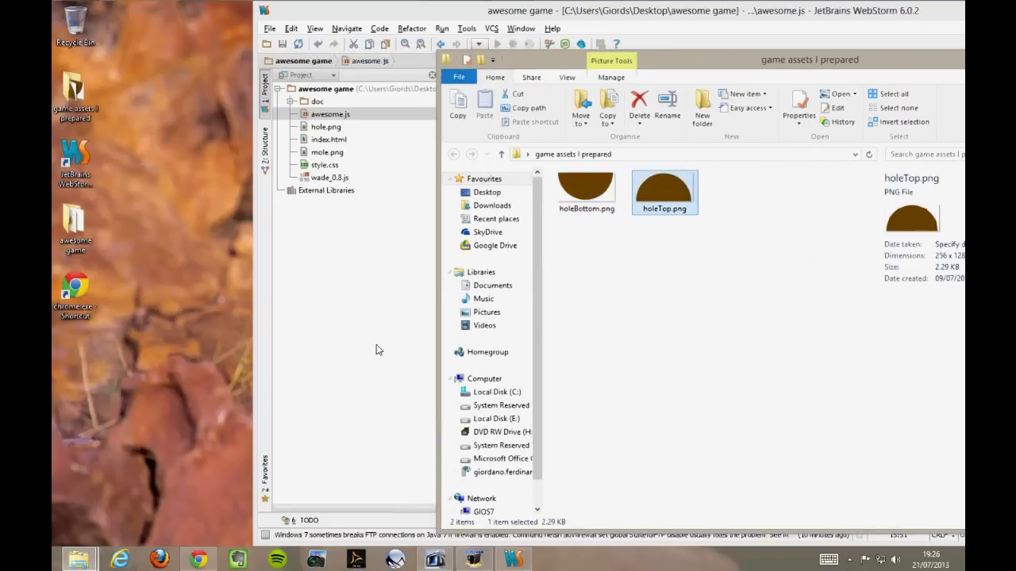
{"action": "left_click", "coordinate": [87, 562]}
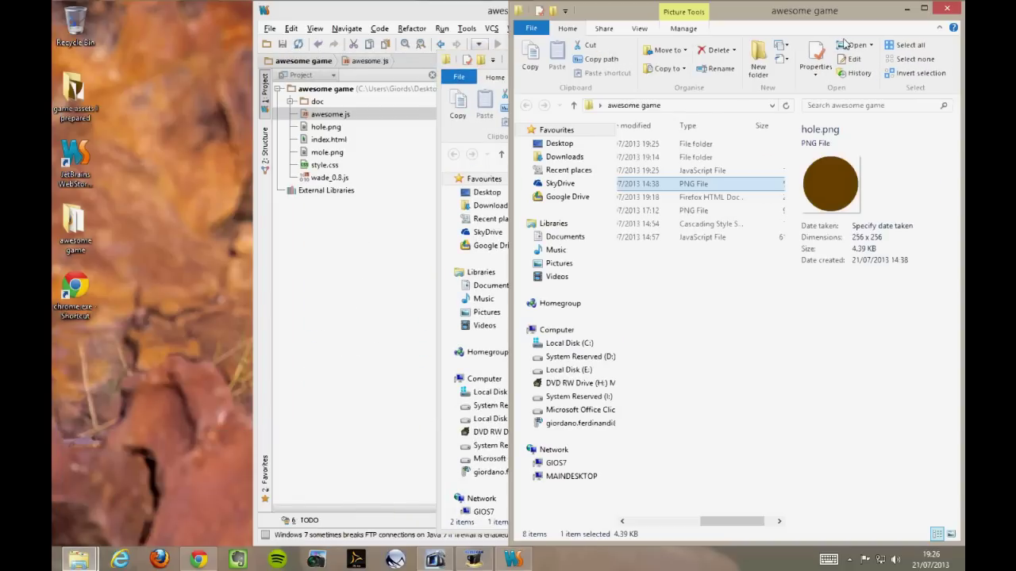
{"action": "left_click", "coordinate": [134, 492]}
{"action": "left_click_drag", "start_coordinate": [746, 273], "coordinate": [538, 167]}
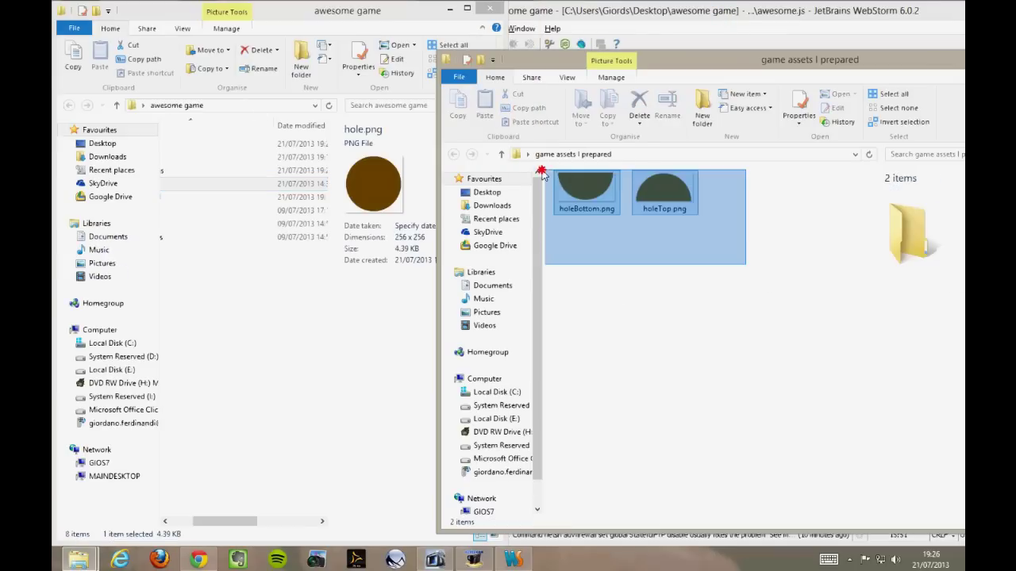
{"action": "left_click_drag", "start_coordinate": [664, 191], "coordinate": [198, 335]}
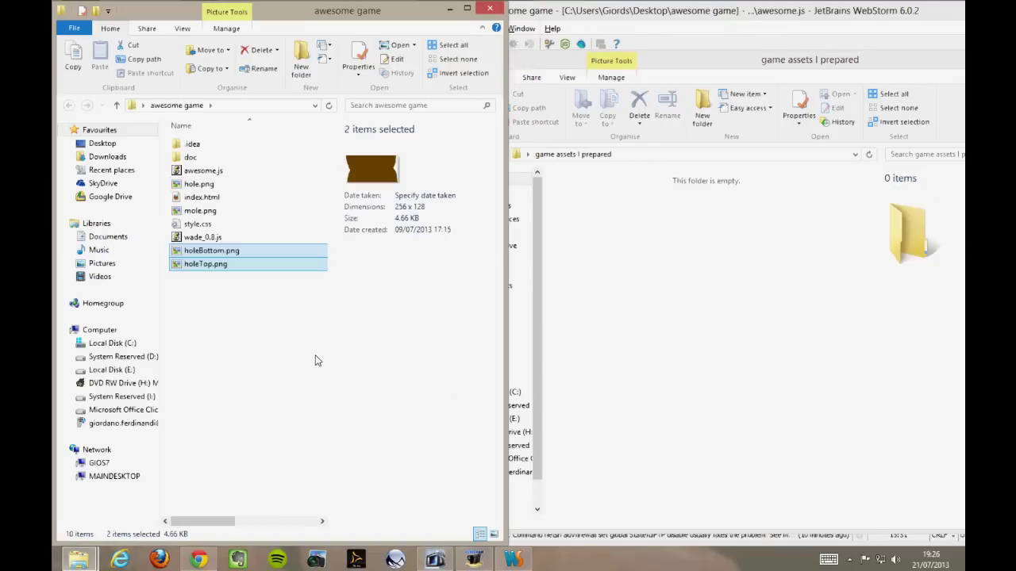
Change the hole loadImage calls to load holeBottom.png and holeTop.png.
{"action": "left_click", "coordinate": [448, 10]}
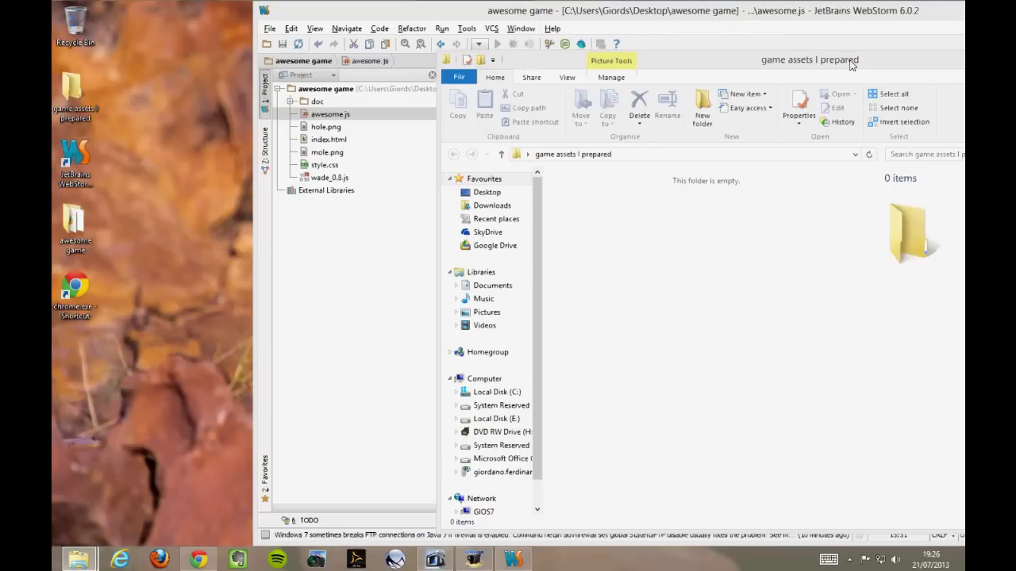
{"action": "left_click_drag", "start_coordinate": [658, 56], "coordinate": [663, 20]}
{"action": "left_click", "coordinate": [663, 22]}
{"action": "left_click", "coordinate": [681, 143]}
{"action": "key", "text": "ctrl+d"}
{"action": "key", "text": "ctrl+d"}
{"action": "key", "text": "Up"}
{"action": "key", "text": "Left"}
{"action": "key", "text": "Left"}
{"action": "key", "text": "Left"}
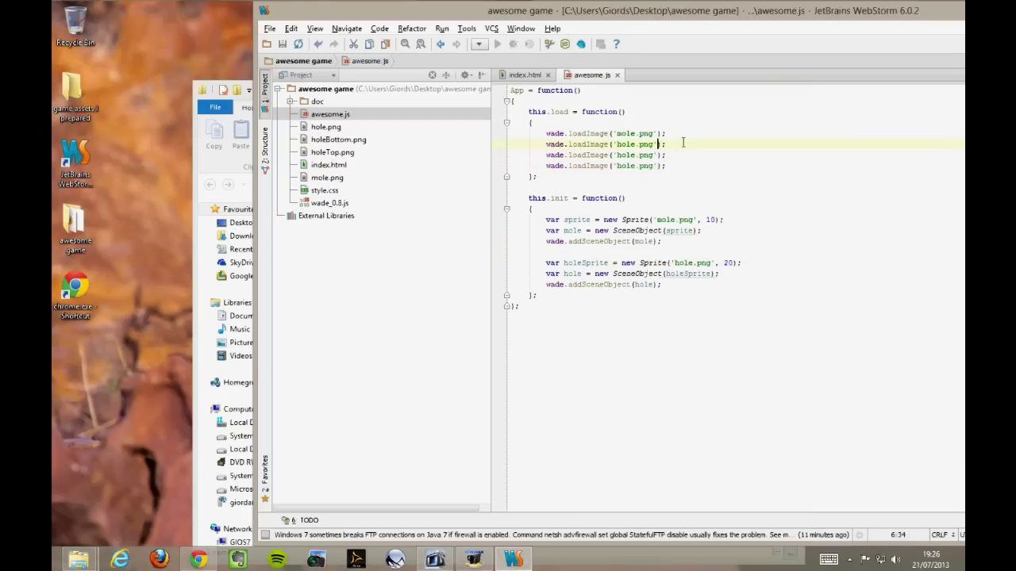
{"action": "key", "text": "ctrl+y"}
{"action": "type", "text": "Bottom"}
{"action": "key", "text": "Down"}
{"action": "key", "text": "Left"}
{"action": "key", "text": "Left"}
{"action": "type", "text": "Top"}
Duplicate the holeSprite declaration into holeTop and holeBottom variables.
{"action": "left_click", "coordinate": [746, 252]}
{"action": "key", "text": "ctrl+d"}
{"action": "double_click", "coordinate": [595, 252]}
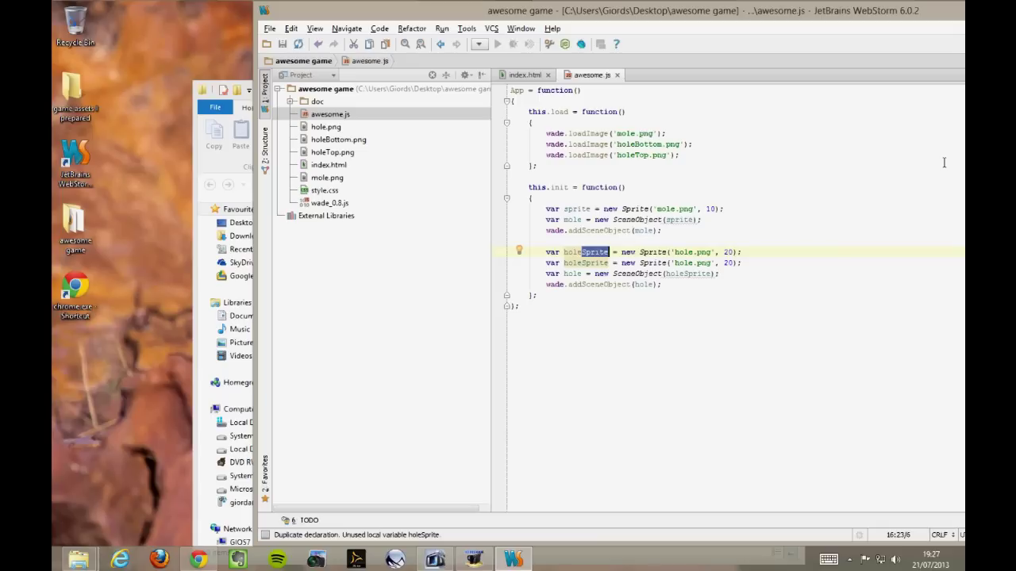
{"action": "type", "text": "Top"}
{"action": "key", "text": "Down"}
{"action": "key", "text": "ctrl+Left"}
{"action": "key", "text": "ctrl+shift+Right"}
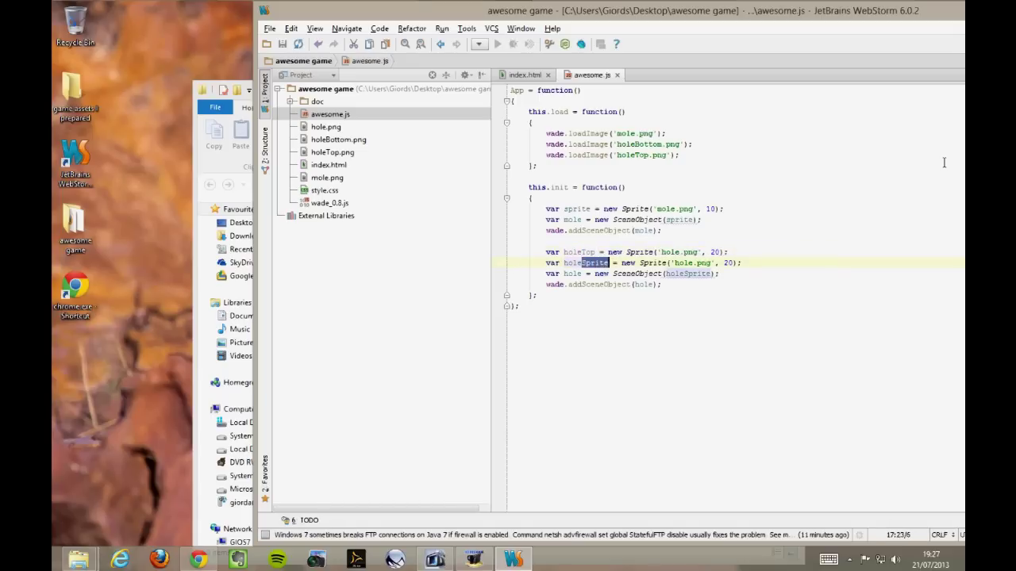
{"action": "type", "text": "Bottom"}
Point holeTop at holeTop.png and holeBottom at holeBottom.png with layer 5.
{"action": "left_click", "coordinate": [681, 251]}
{"action": "type", "text": "Top"}
{"action": "left_click", "coordinate": [692, 263]}
{"action": "type", "text": "Bottom"}
{"action": "key", "text": "End"}
{"action": "key", "text": "Left"}
{"action": "key", "text": "Left"}
{"action": "key", "text": "BackSpace"}
{"action": "key", "text": "BackSpace"}
{"action": "type", "text": "5"}
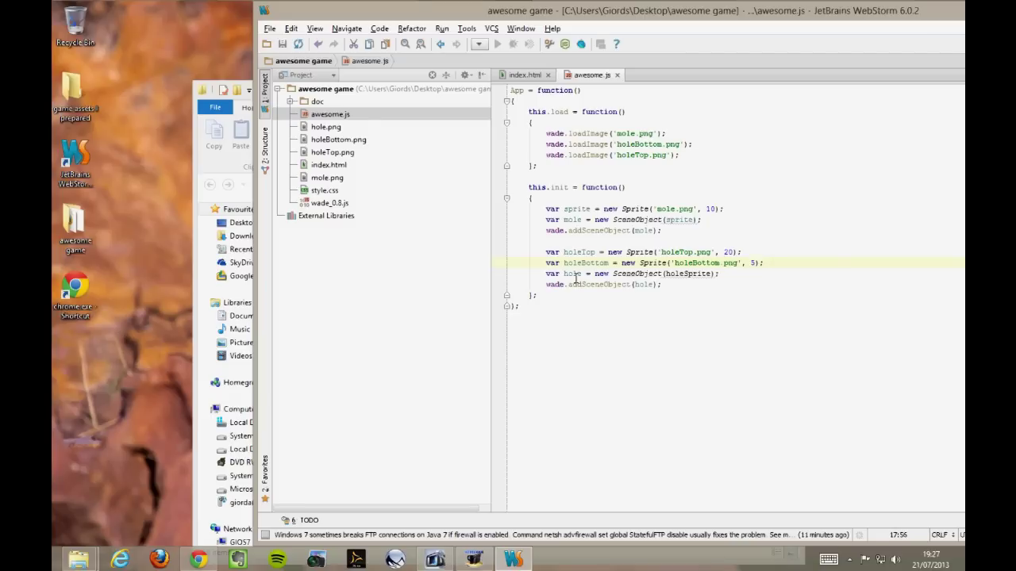
Pass [holeTop, holeBottom] to the hole SceneObject instead of holeSprite.
{"action": "left_click", "coordinate": [577, 274]}
{"action": "left_click", "coordinate": [702, 297]}
{"action": "double_click", "coordinate": [669, 273]}
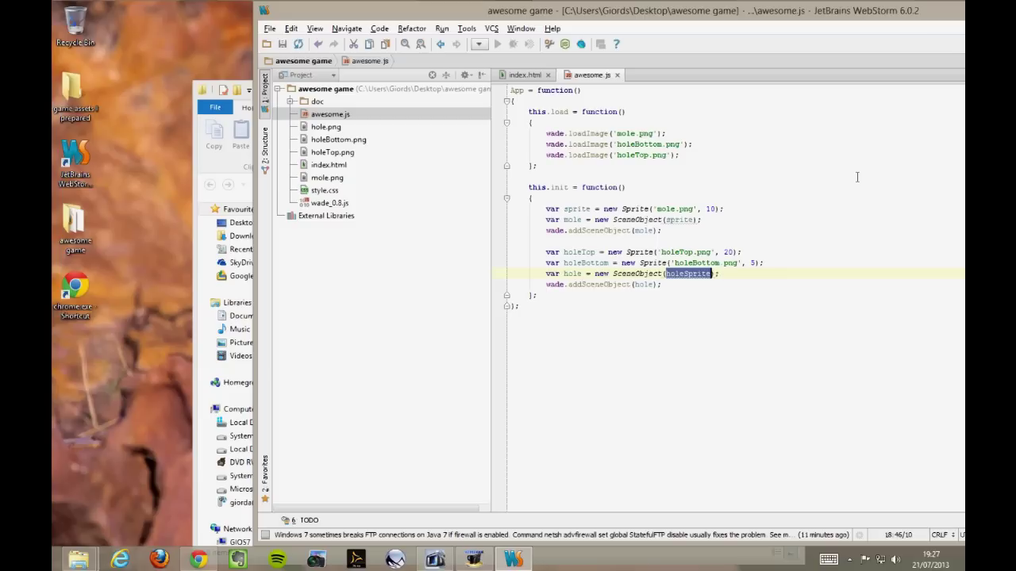
{"action": "key", "text": "BackSpace"}
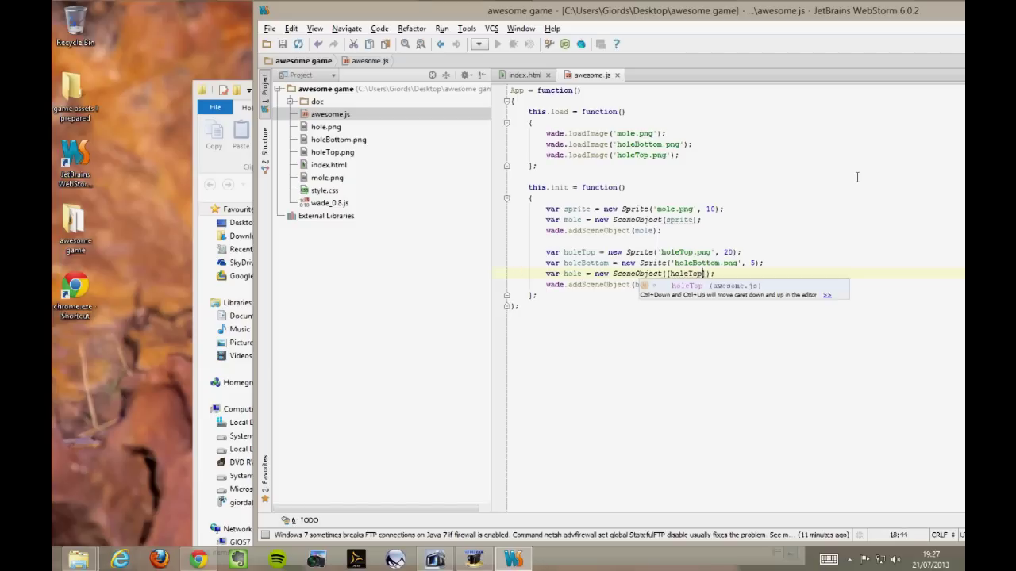
{"action": "type", "text": "[holeTop, holeBottom"}
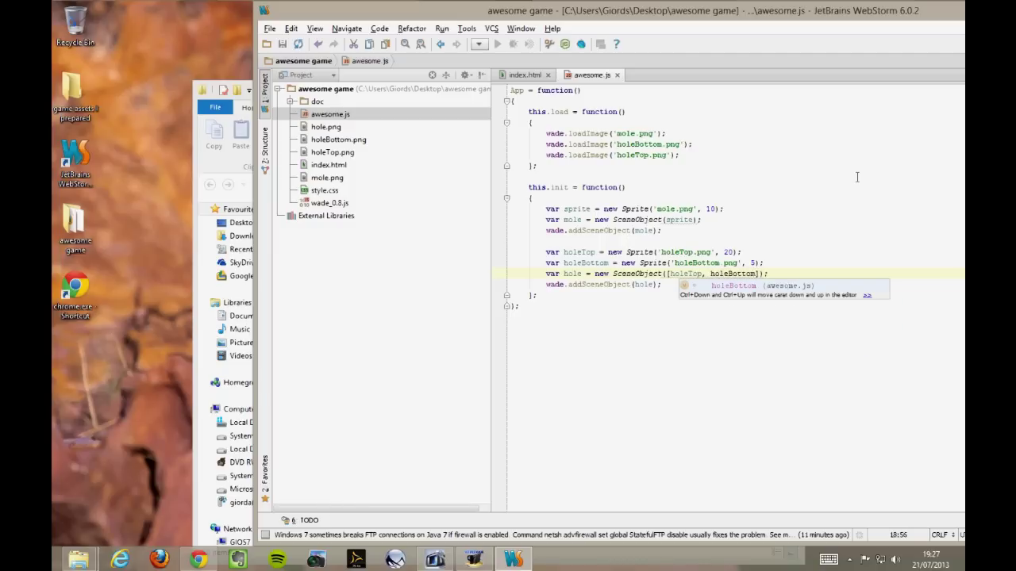
{"action": "type", "text": "]"}
{"action": "key", "text": "End"}
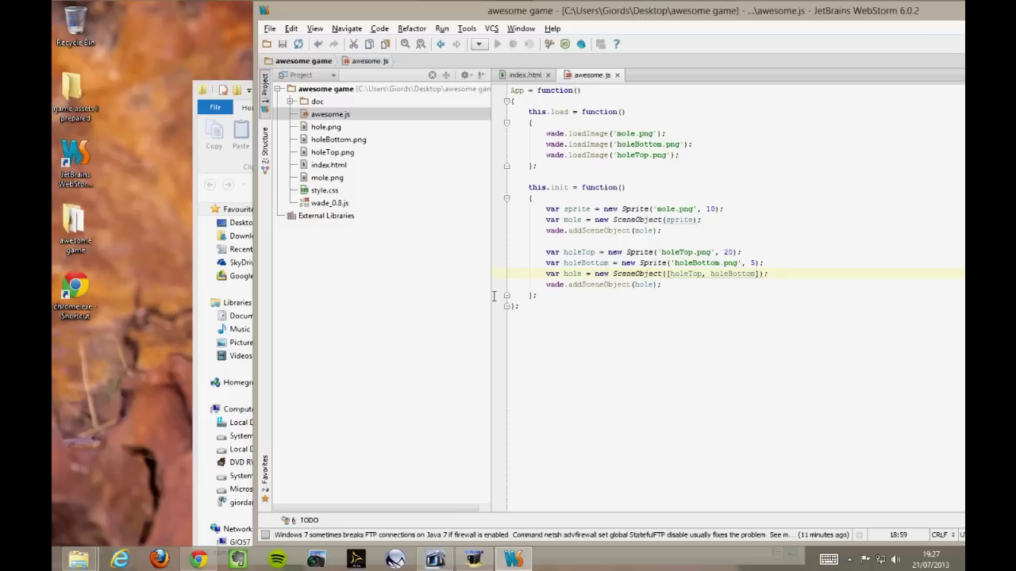
Highlight the mole and hole creation code, then reload the game page.
{"action": "left_click", "coordinate": [757, 262]}
{"action": "left_click_drag", "start_coordinate": [662, 231], "coordinate": [511, 208]}
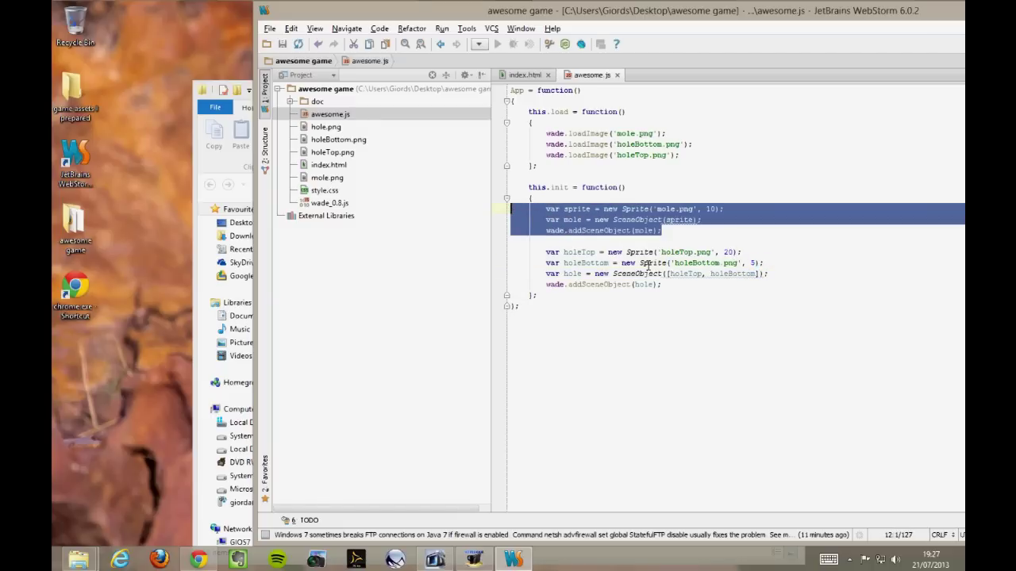
{"action": "left_click_drag", "start_coordinate": [662, 284], "coordinate": [513, 253]}
{"action": "left_click", "coordinate": [711, 273]}
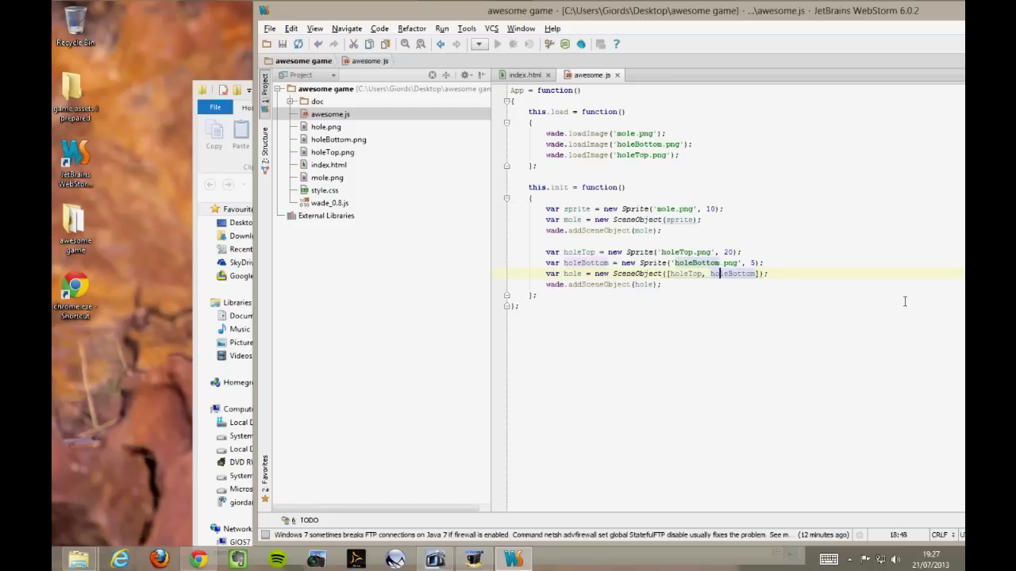
{"action": "left_click", "coordinate": [778, 284]}
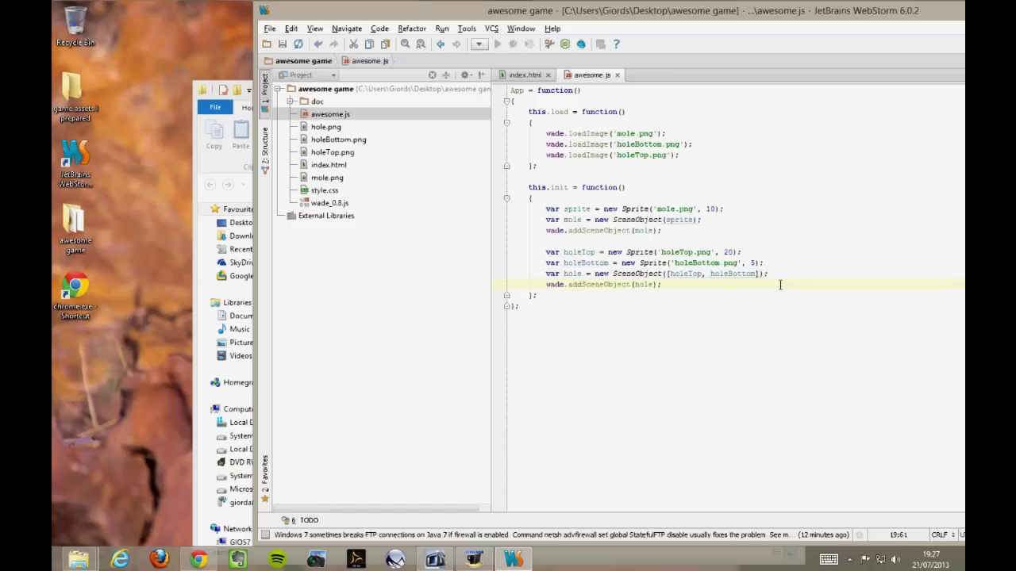
{"action": "left_click", "coordinate": [198, 559]}
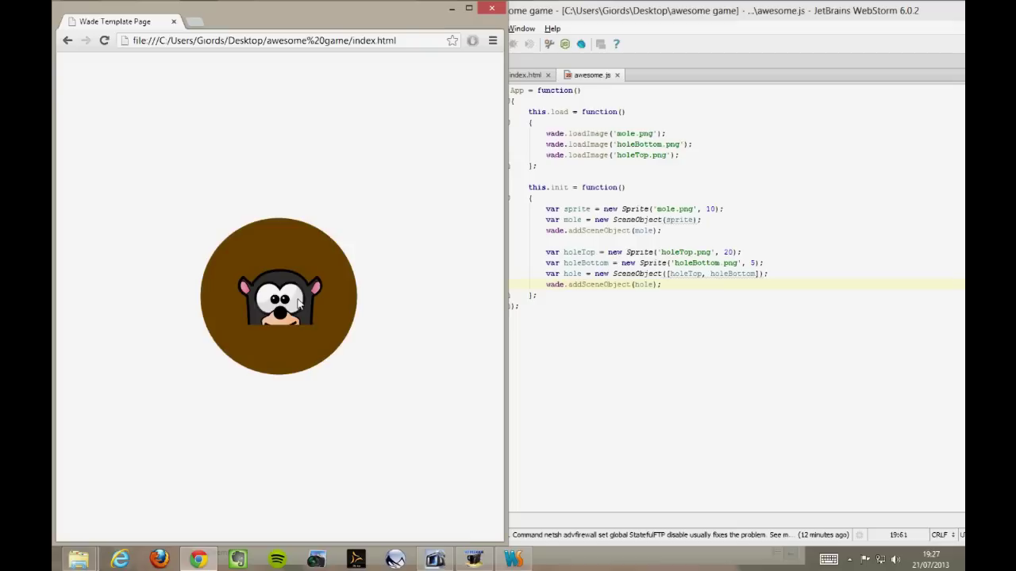
{"action": "key", "text": "F5"}
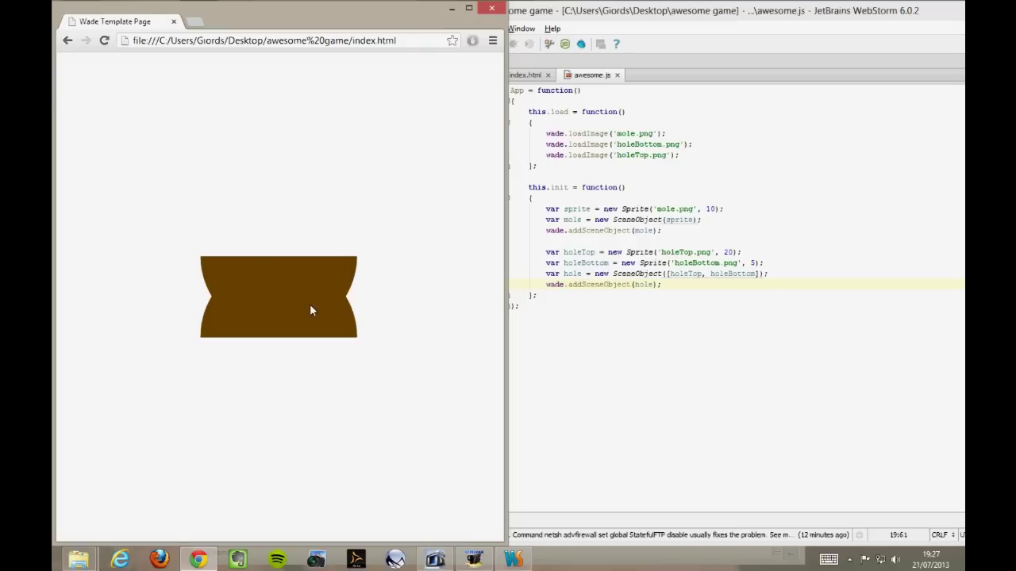
Add hole.setSpriteOffset(0, {x:0, y:-64}); after the hole creation line.
{"action": "left_click", "coordinate": [742, 296]}
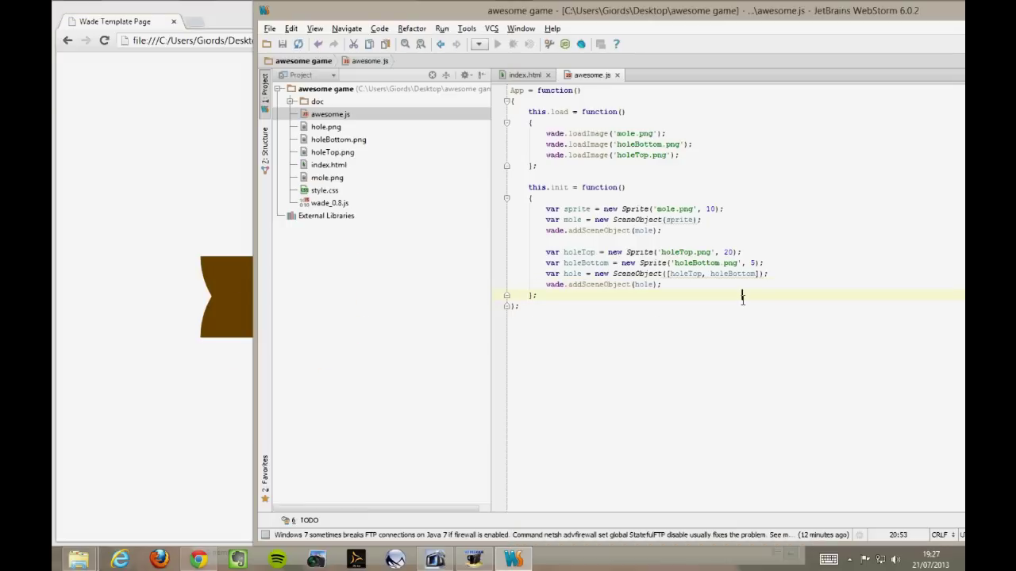
{"action": "left_click", "coordinate": [786, 273]}
{"action": "key", "text": "Return"}
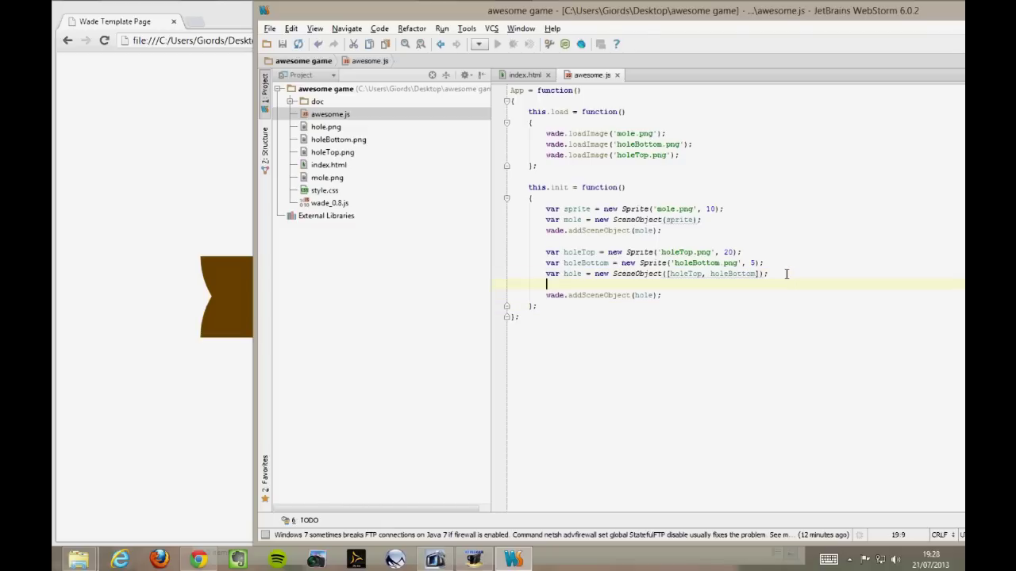
{"action": "type", "text": "hole.setSpriteOffset"}
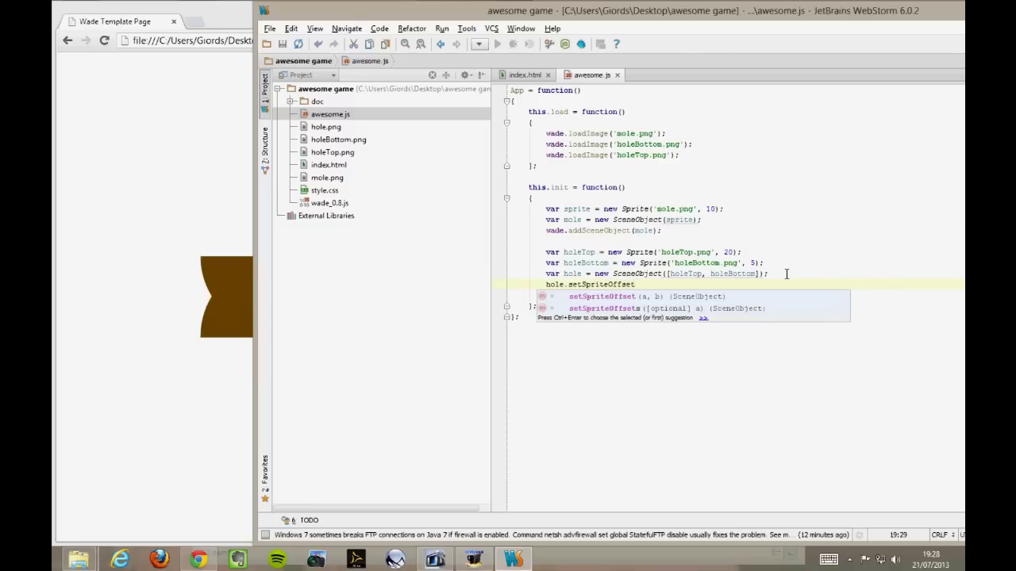
{"action": "type", "text": "(0, "}
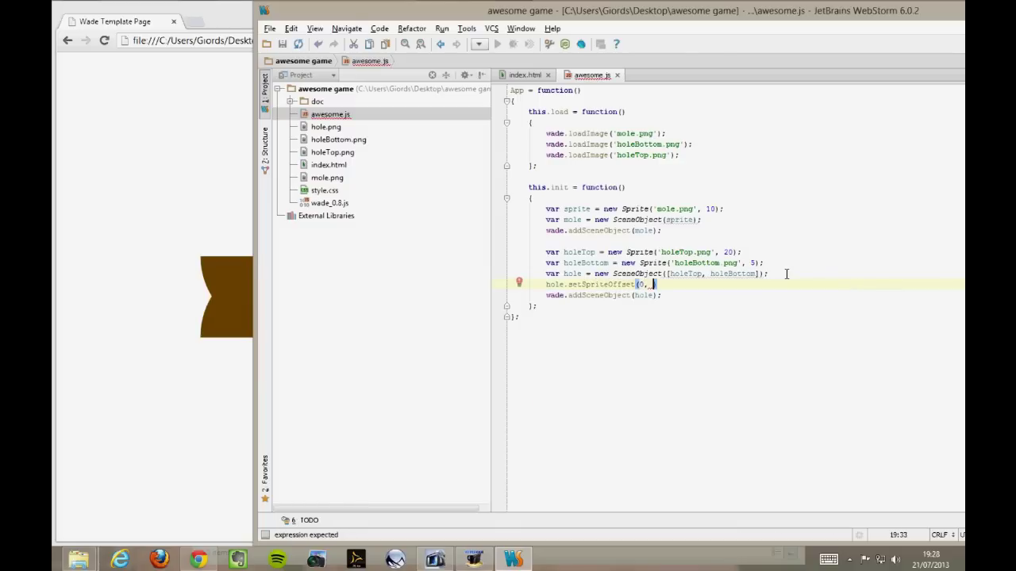
{"action": "type", "text": ")"}
{"action": "type", "text": "x:0"}
{"action": "type", "text": ", y"}
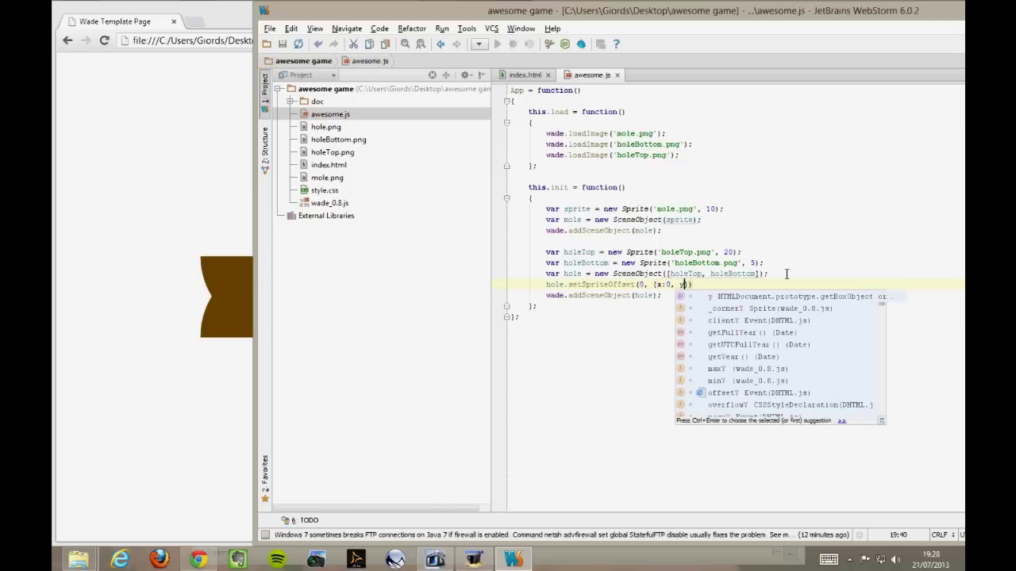
{"action": "type", "text": ":"}
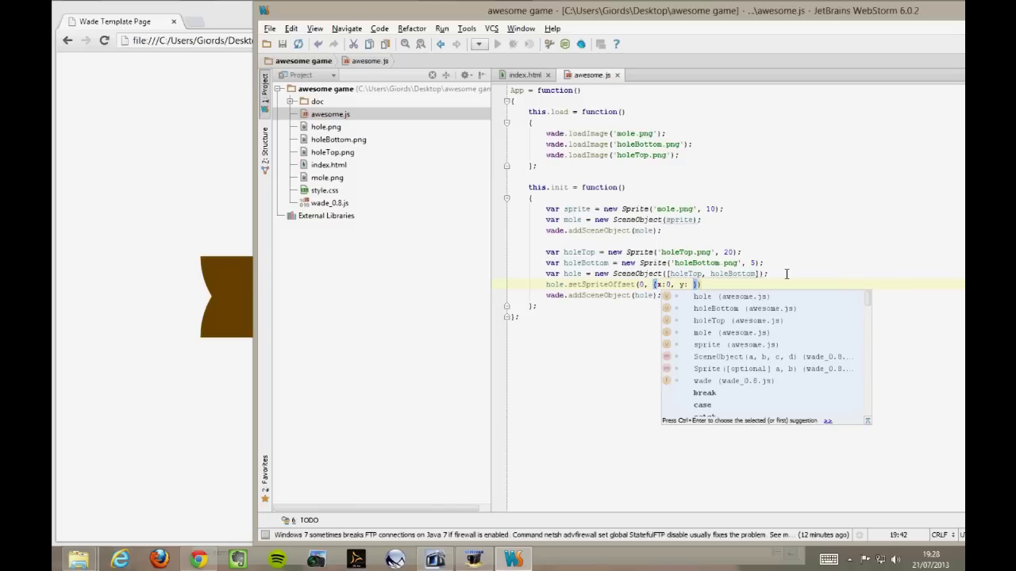
{"action": "key", "text": "BackSpace"}
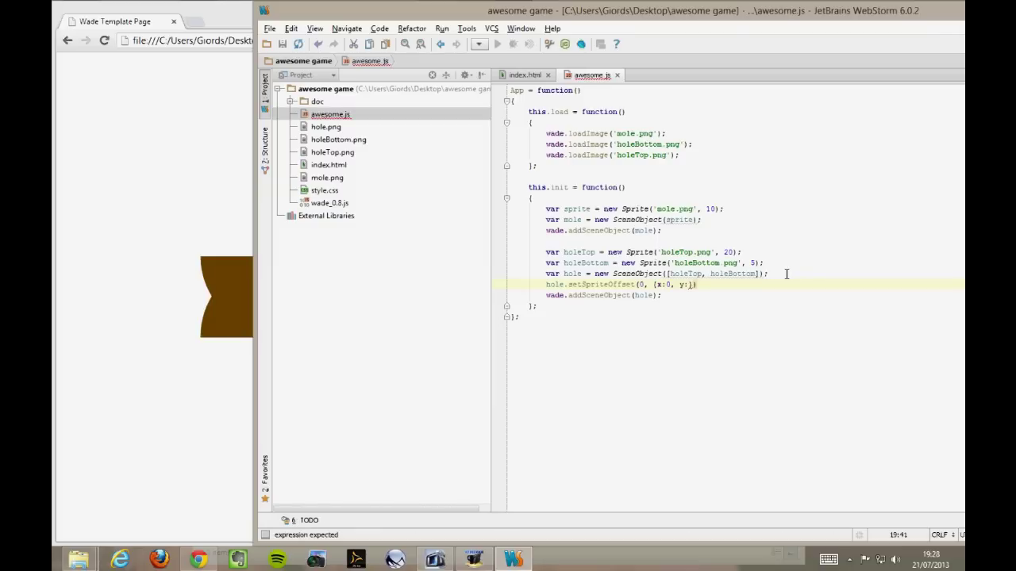
{"action": "type", "text": "-64}"}
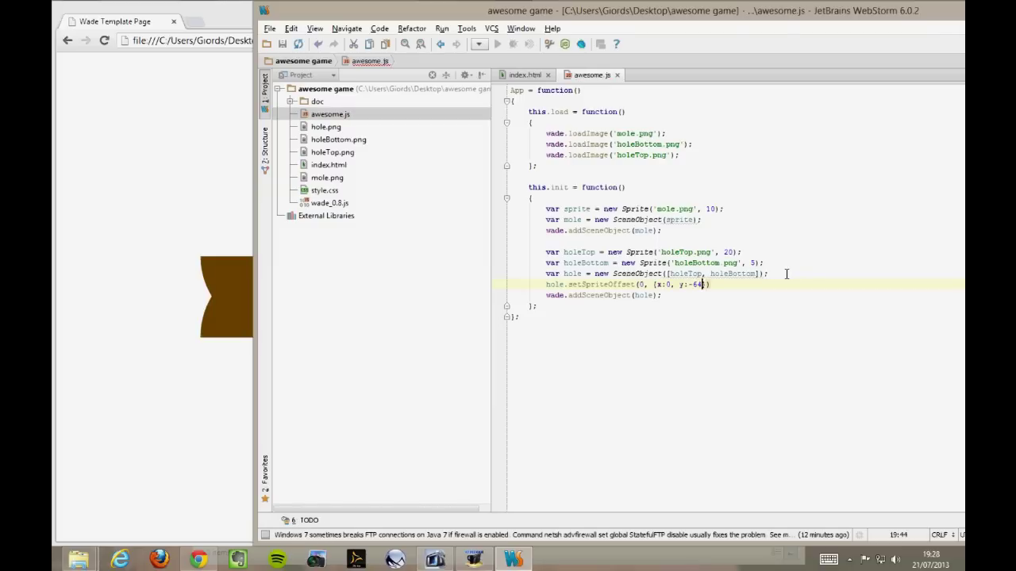
{"action": "type", "text": ");"}
Duplicate it as hole.setSpriteOffset(1, {x:0, y:64}); for the bottom half.
{"action": "key", "text": "ctrl+d"}
{"action": "double_click", "coordinate": [641, 296]}
{"action": "type", "text": "1"}
{"action": "left_click", "coordinate": [692, 295]}
{"action": "key", "text": "BackSpace"}
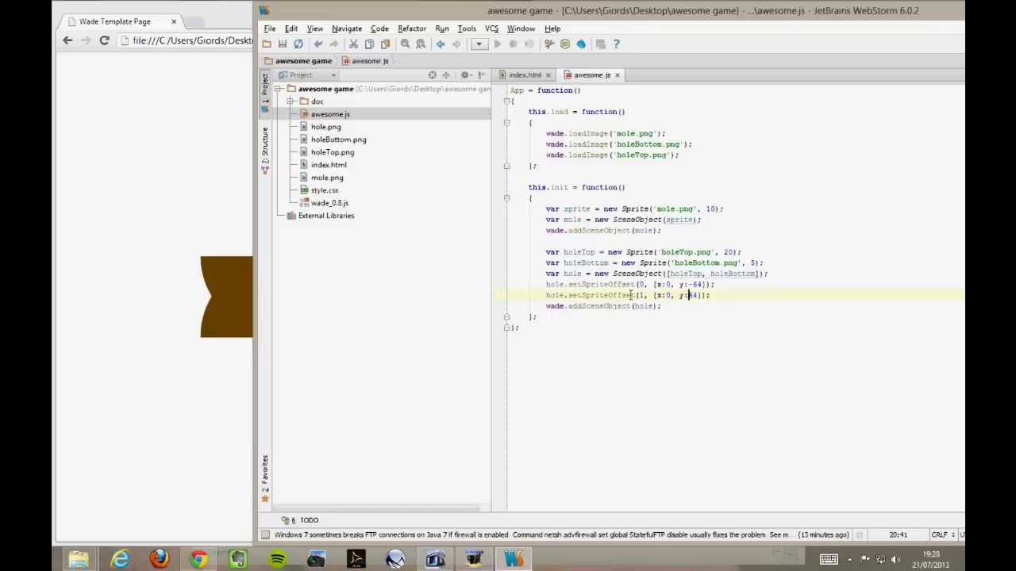
Highlight the setSpriteOffset calls and their -64 and 64 offsets for explanation.
{"action": "double_click", "coordinate": [622, 296]}
{"action": "left_click", "coordinate": [717, 297]}
{"action": "left_click", "coordinate": [653, 284]}
{"action": "left_click_drag", "start_coordinate": [653, 284], "coordinate": [706, 284]}
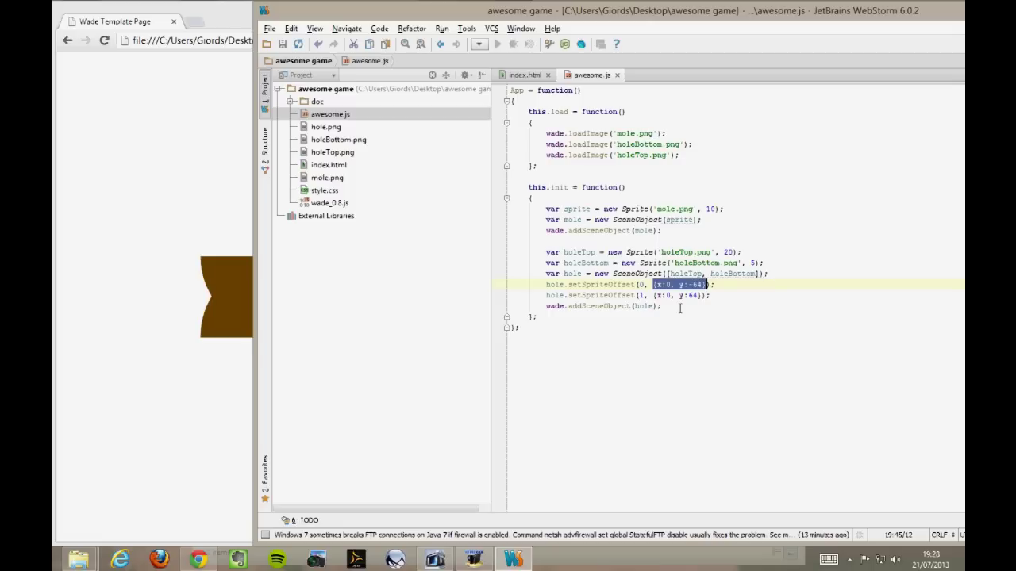
{"action": "left_click_drag", "start_coordinate": [653, 295], "coordinate": [702, 296]}
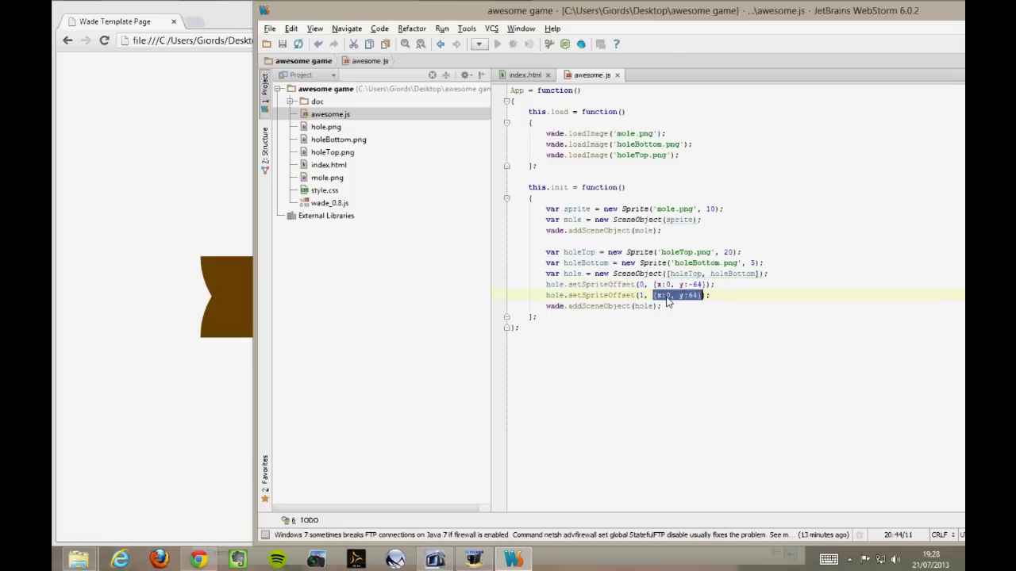
{"action": "left_click", "coordinate": [667, 306]}
Reload the game page in Chrome to preview the mole in the joined hole.
{"action": "left_click", "coordinate": [219, 215]}
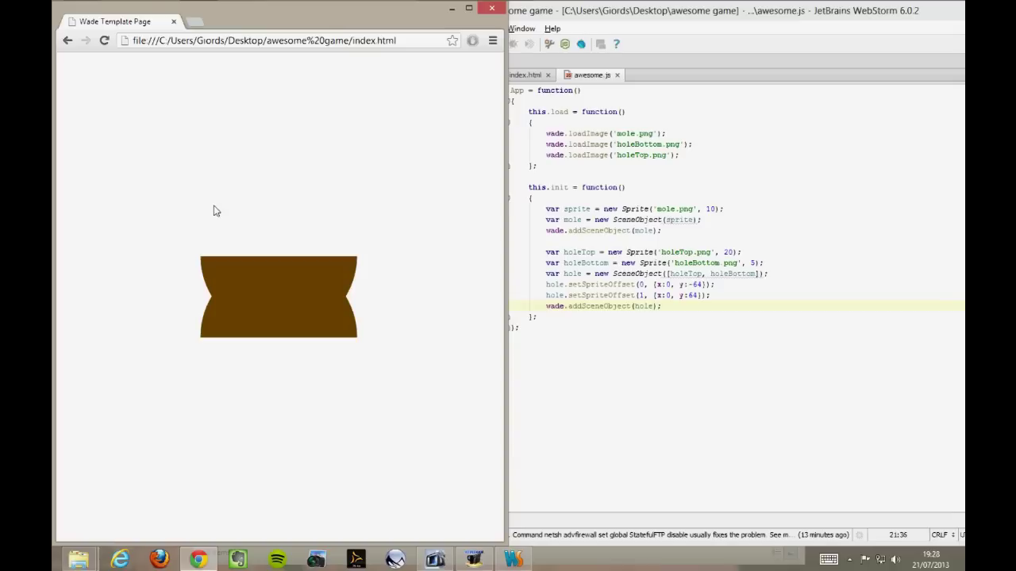
{"action": "left_click", "coordinate": [104, 40]}
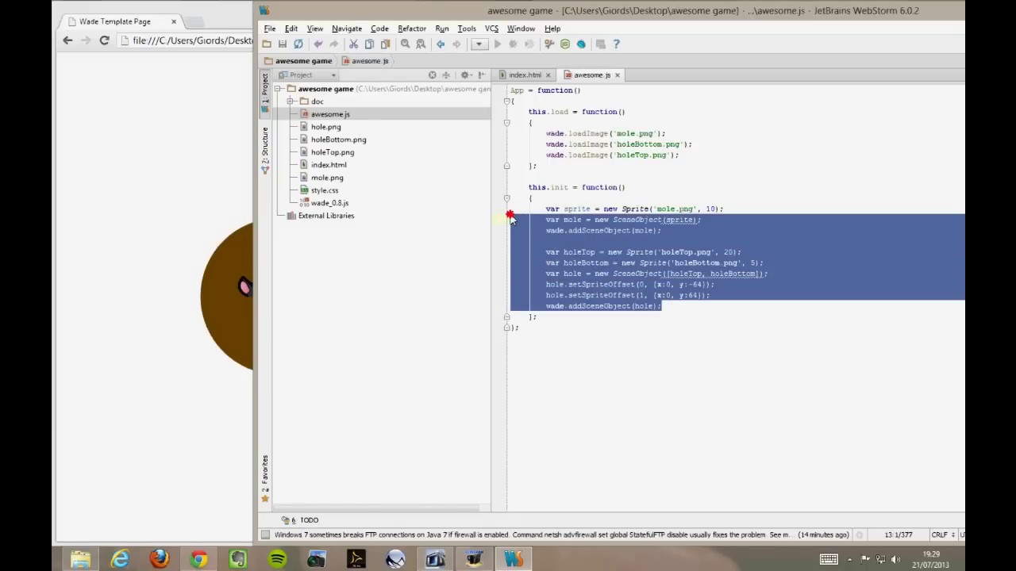
Add mole.setPosition(0, 50); after adding the mole to the scene.
{"action": "left_click", "coordinate": [712, 239]}
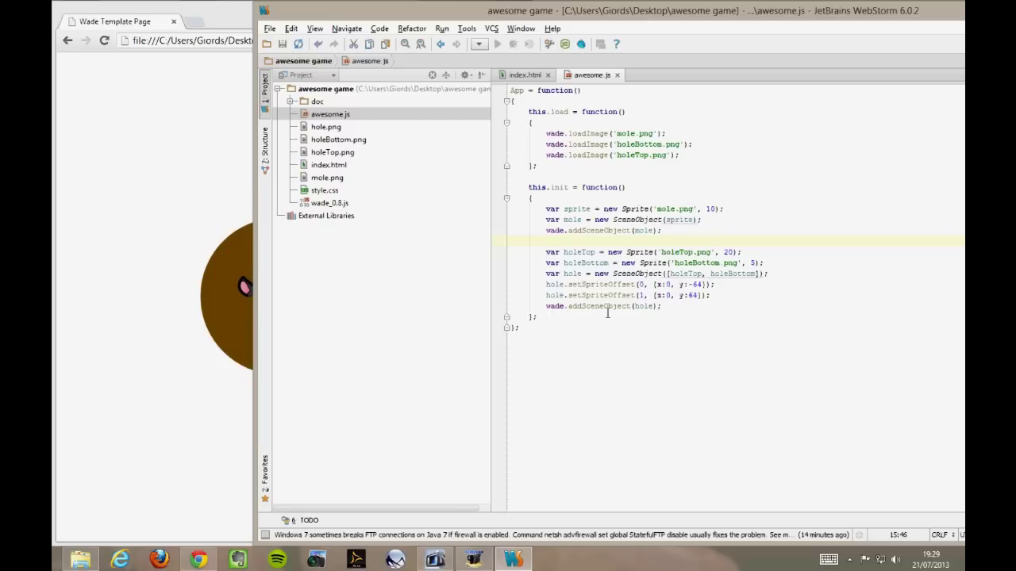
{"action": "left_click", "coordinate": [675, 230]}
{"action": "key", "text": "Return"}
{"action": "type", "text": "mole.setPosit"}
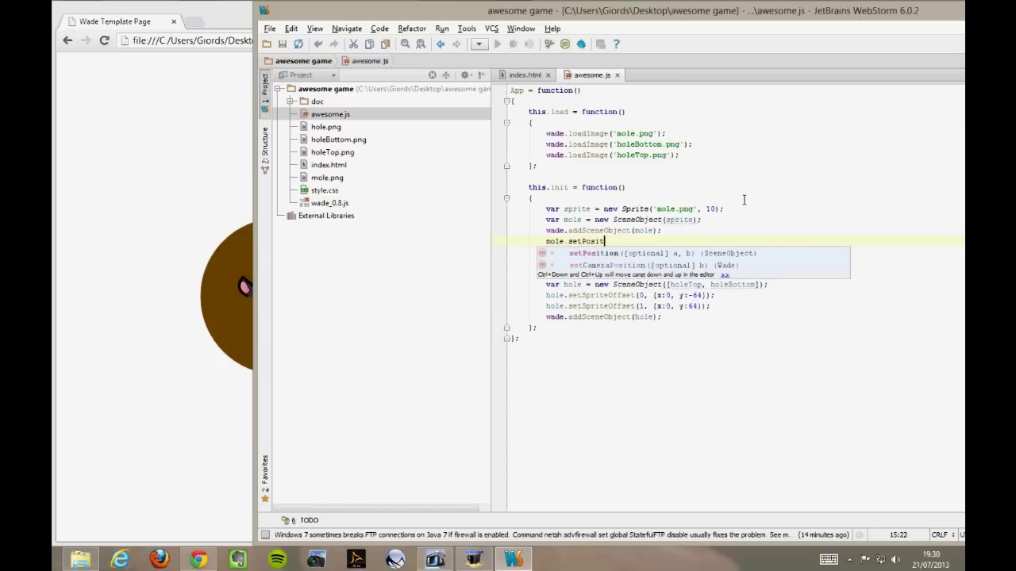
{"action": "type", "text": "s"}
{"action": "key", "text": "Return"}
{"action": "type", "text": "0, 50);"}
{"action": "key", "text": "Return"}
{"action": "key", "text": "Return"}
Add mole.moveTo(0, -40, 100); below the position call.
{"action": "key", "text": "Up"}
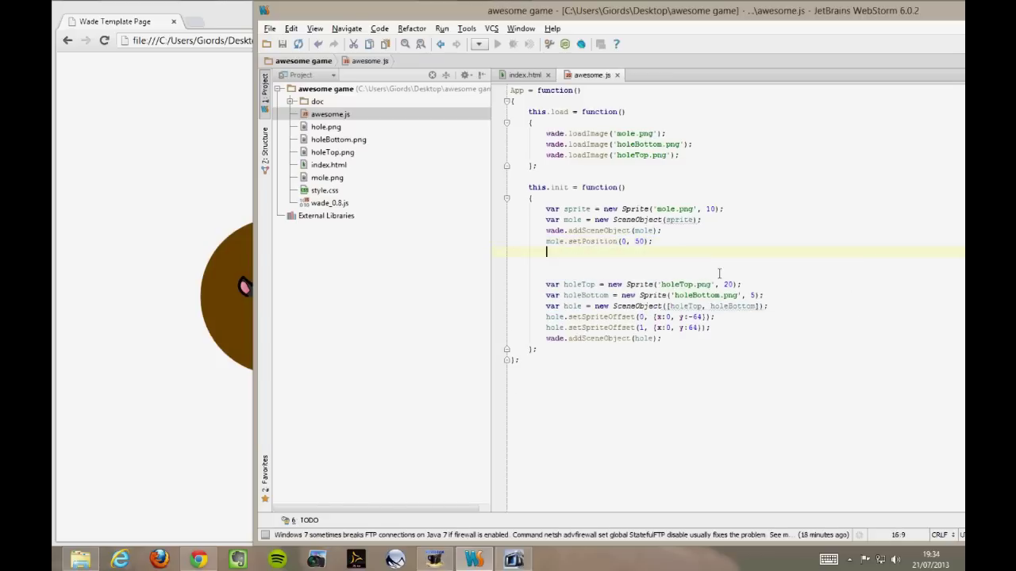
{"action": "type", "text": "mole."}
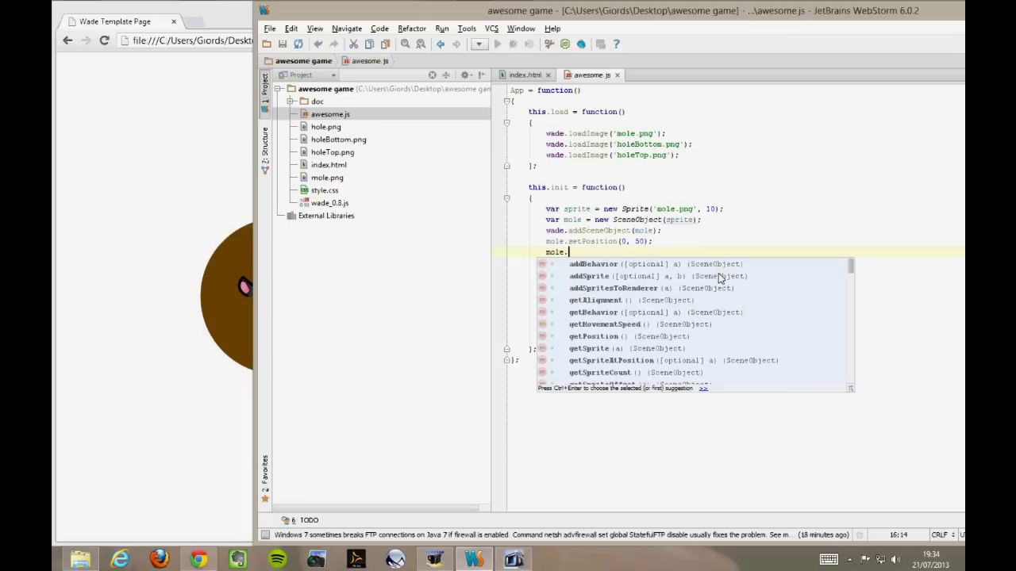
{"action": "type", "text": "move"}
{"action": "key", "text": "Return"}
{"action": "type", "text": "0, -40, 100)"}
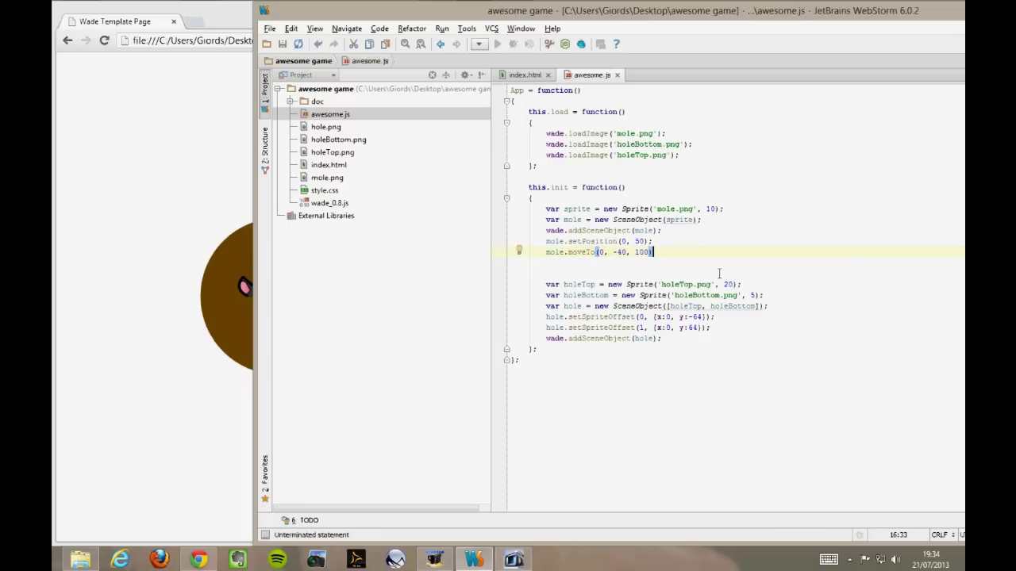
{"action": "type", "text": ";"}
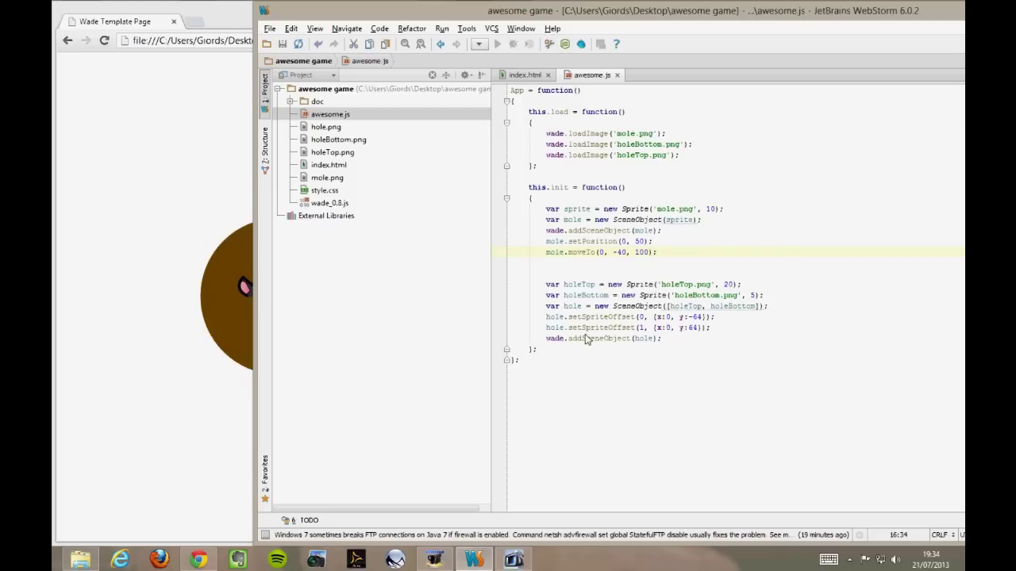
Reload the game page twice in Chrome to watch the mole rise out of the hole.
{"action": "left_click", "coordinate": [146, 238]}
{"action": "key", "text": "F5"}
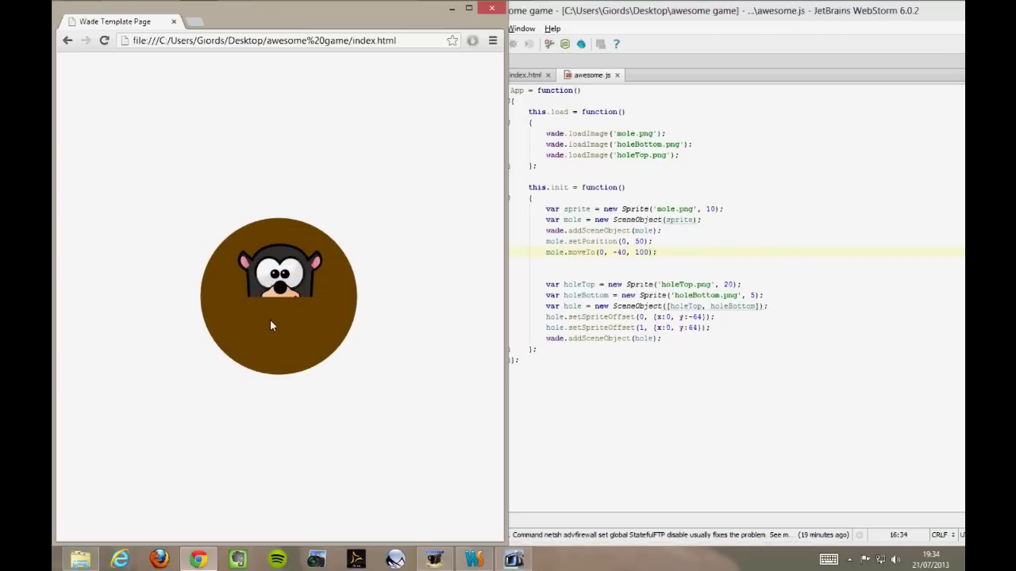
{"action": "key", "text": "F5"}
Add mole.state = 'down'; below the moveTo call.
{"action": "left_click", "coordinate": [671, 253]}
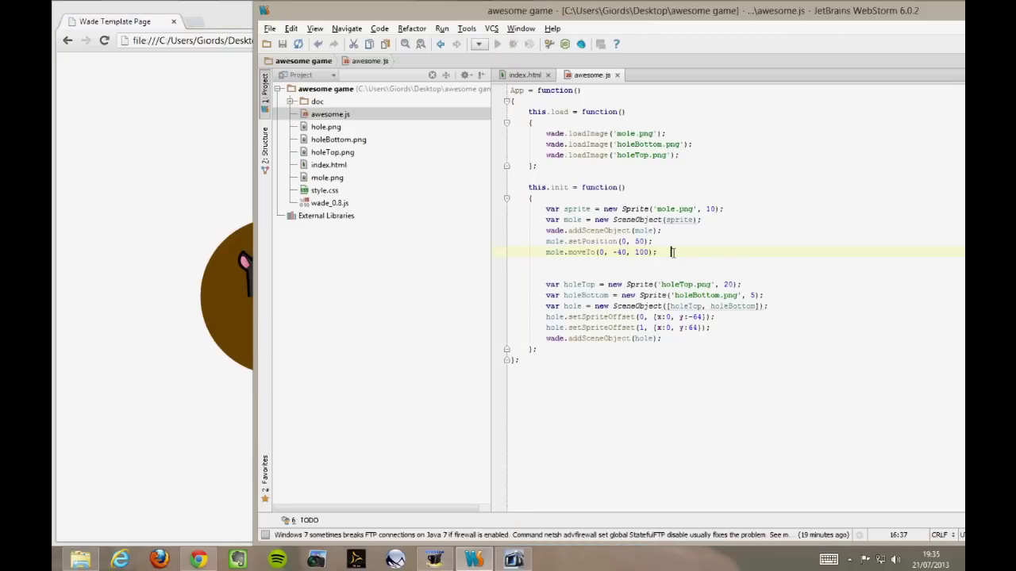
{"action": "key", "text": "Return"}
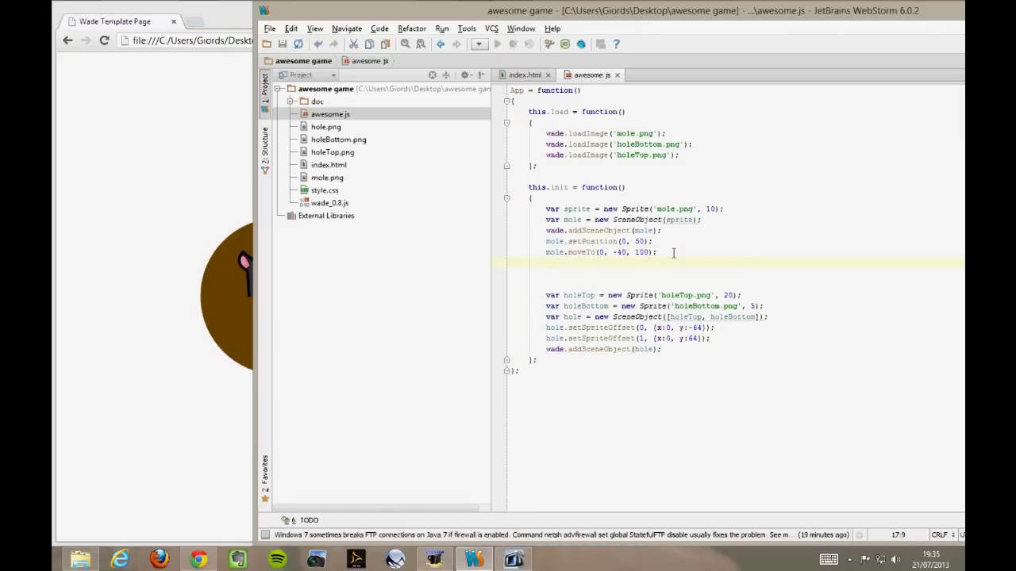
{"action": "type", "text": "mole.state = 'down';"}
{"action": "key", "text": "Return"}
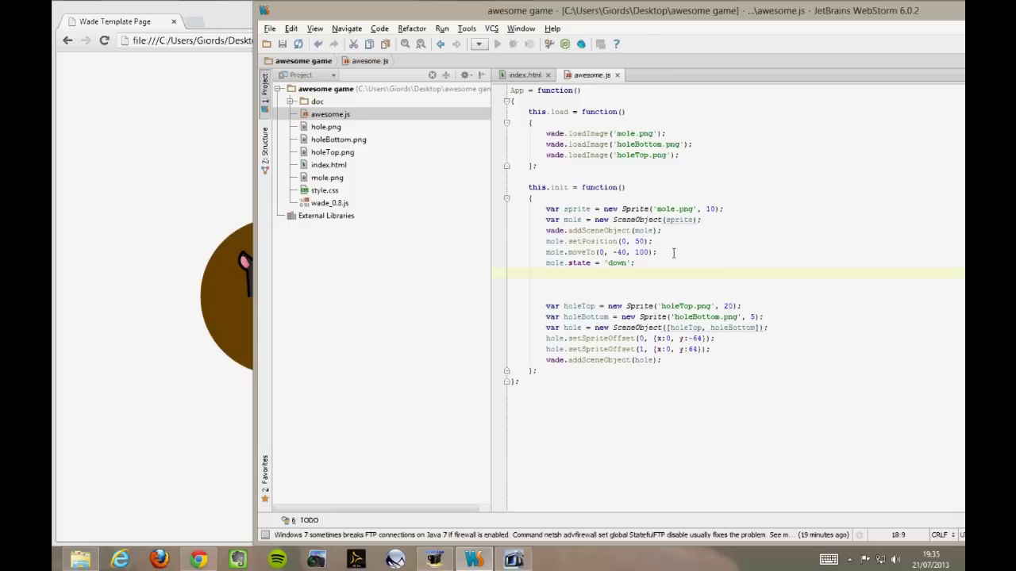
Create an empty mole.onMoveComplete = function() handler body.
{"action": "type", "text": "mole."}
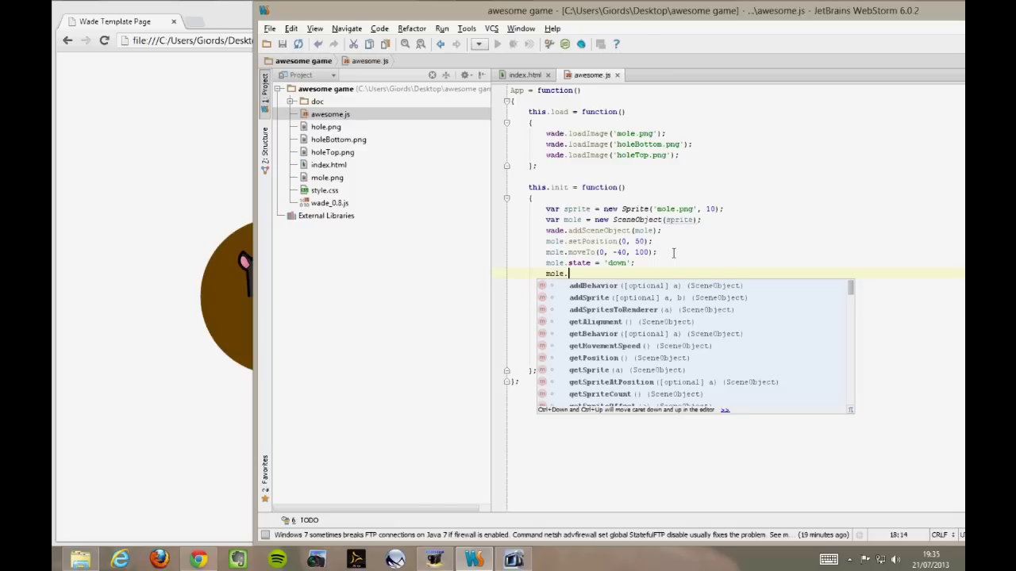
{"action": "type", "text": "onMoveComplete = funct"}
{"action": "key", "text": "Return"}
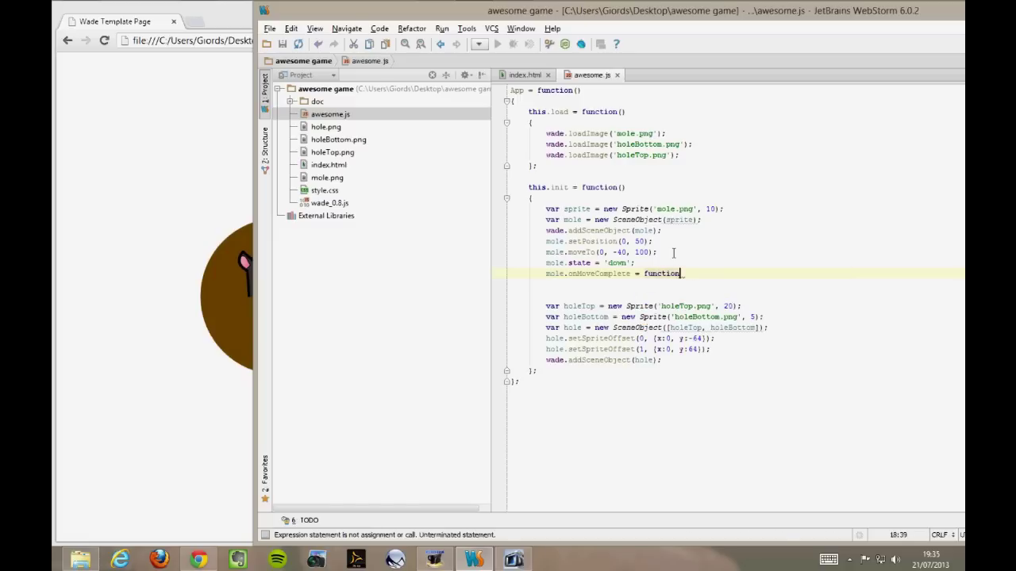
{"action": "type", "text": "()"}
{"action": "key", "text": "Return"}
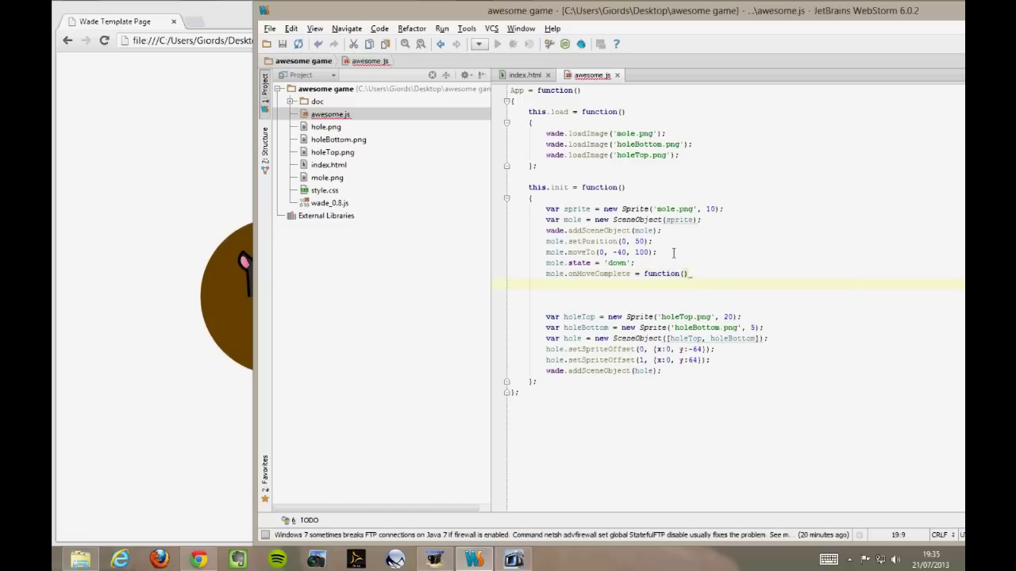
{"action": "type", "text": "{"}
{"action": "key", "text": "Return"}
{"action": "key", "text": "Down"}
{"action": "key", "text": "Up"}
Add an if (mole.state == 'down') block inside onMoveComplete.
{"action": "type", "text": "i"}
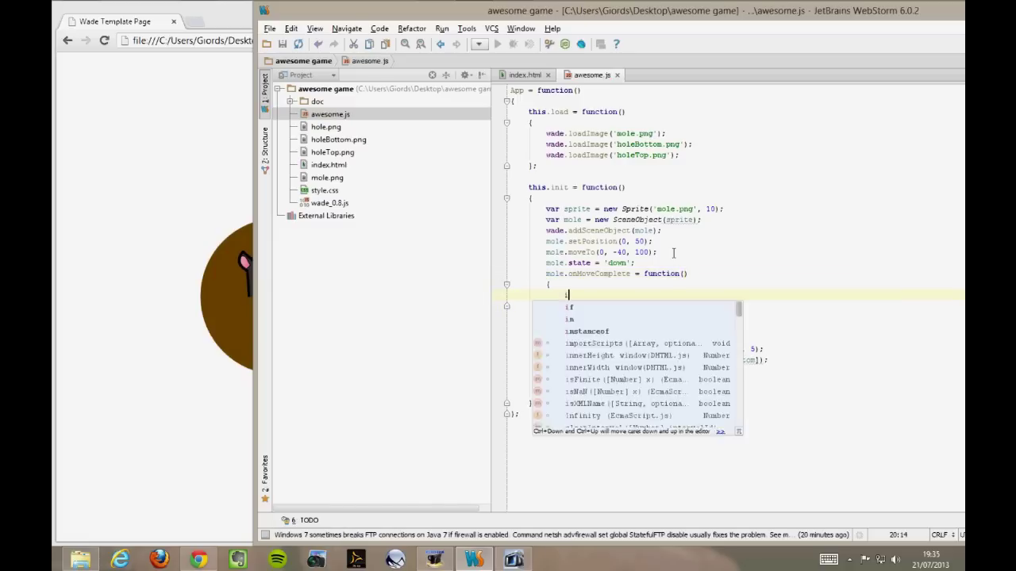
{"action": "type", "text": "f (state == 'down')"}
{"action": "key", "text": "Return"}
{"action": "type", "text": "{"}
{"action": "key", "text": "Return"}
{"action": "key", "text": "Down"}
{"action": "key", "text": "Up"}
{"action": "key", "text": "Up"}
{"action": "type", "text": "mole."}
{"action": "key", "text": "Down"}
{"action": "key", "text": "Down"}
Add an else if (mole.state == 'up') block after the down case.
{"action": "key", "text": "Return"}
{"action": "type", "text": "else if ("}
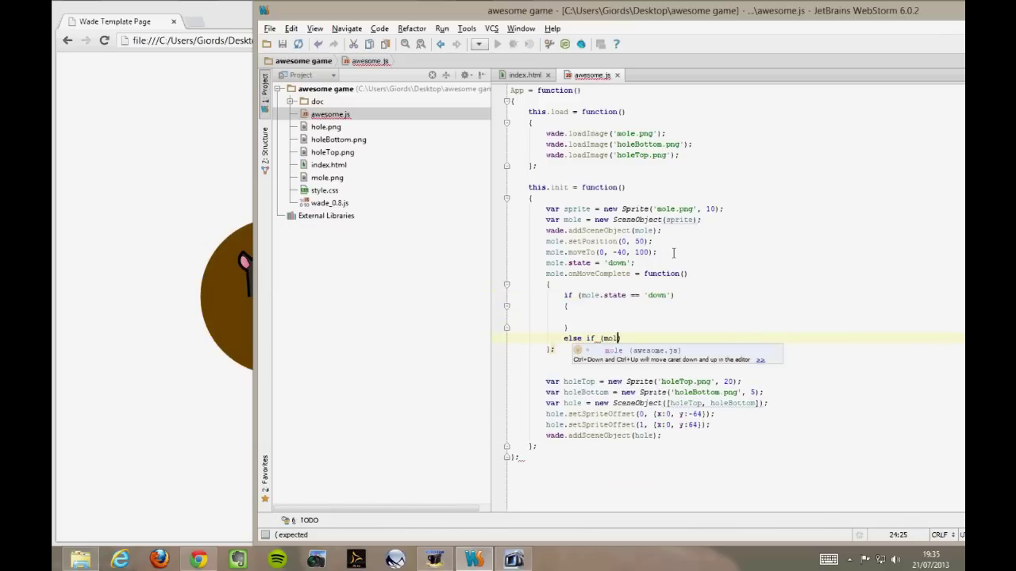
{"action": "type", "text": "mole.state == 'up')"}
{"action": "key", "text": "Return"}
{"action": "type", "text": "{"}
{"action": "key", "text": "Return"}
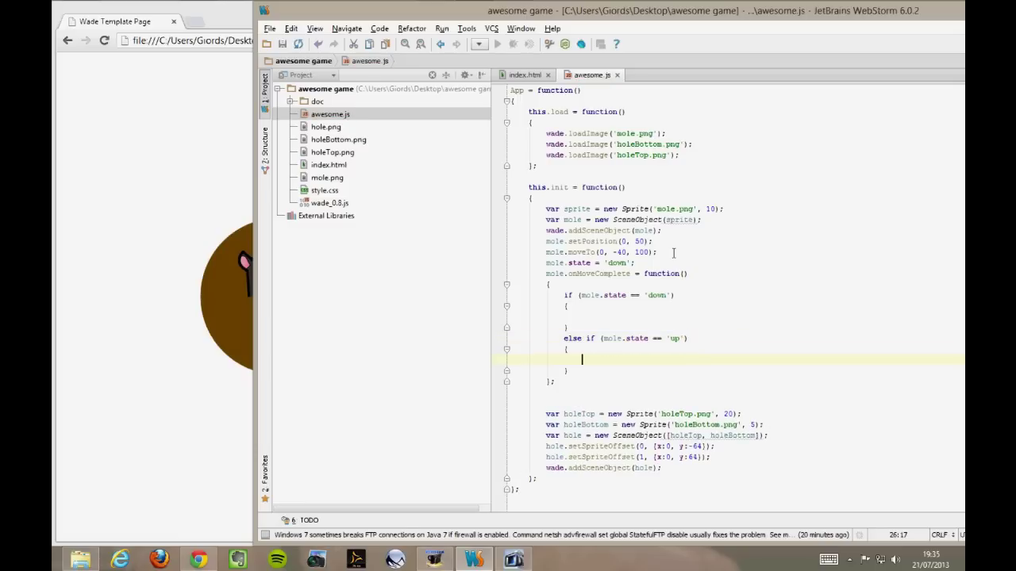
{"action": "left_click", "coordinate": [605, 325]}
Toggle mole.state to 'up' and 'down' in the blocks and add moveTo(0, 50, 100) after the 'down' assignment.
{"action": "type", "text": "mole.state = 'up';"}
{"action": "type", "text": "mole.state = "}
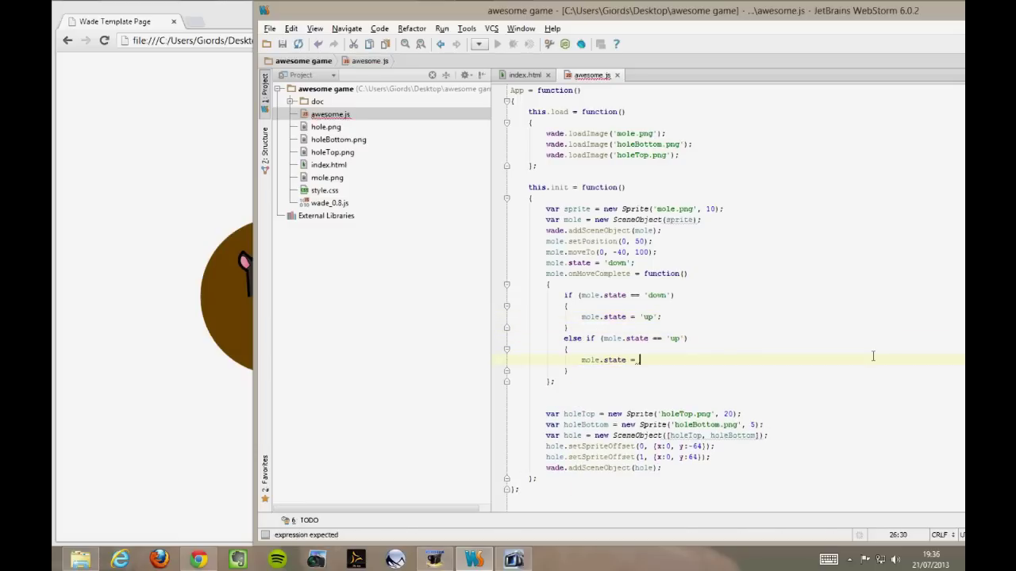
{"action": "type", "text": "'down';"}
{"action": "key", "text": "Return"}
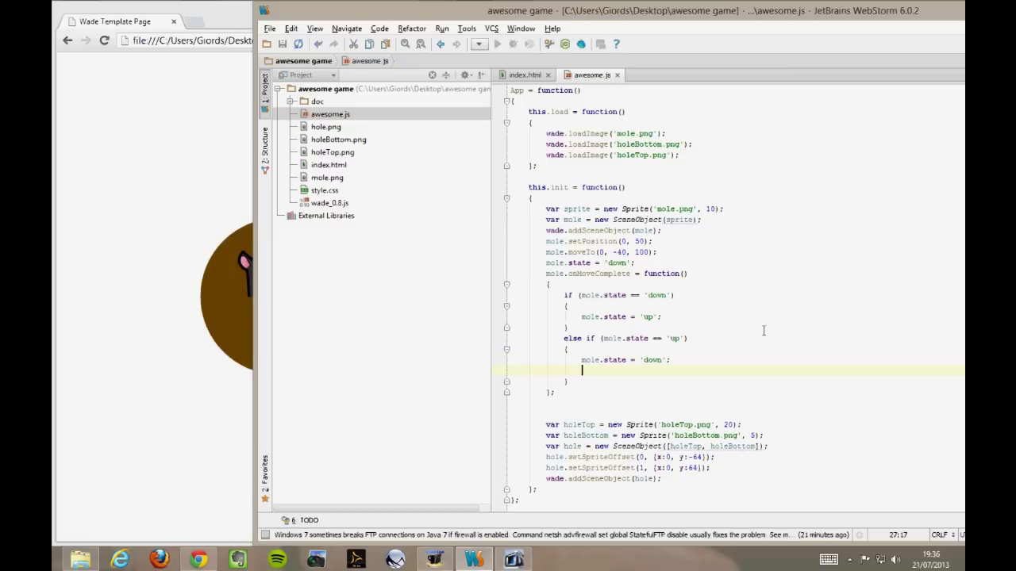
{"action": "type", "text": "mole.mov"}
{"action": "key", "text": "Return"}
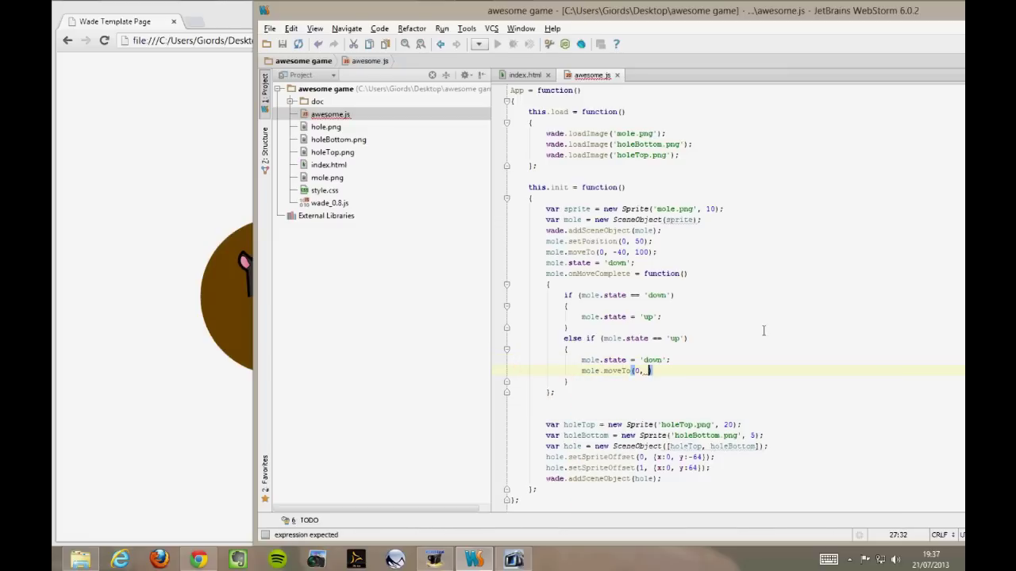
{"action": "type", "text": ", 100);"}
Add mole.moveTo(0, -40, 100) after the 'up' state assignment.
{"action": "key", "text": "Up"}
{"action": "key", "text": "Up"}
{"action": "key", "text": "Up"}
{"action": "key", "text": "Up"}
{"action": "key", "text": "Up"}
{"action": "key", "text": "Return"}
{"action": "type", "text": "mole.mo"}
{"action": "key", "text": "Return"}
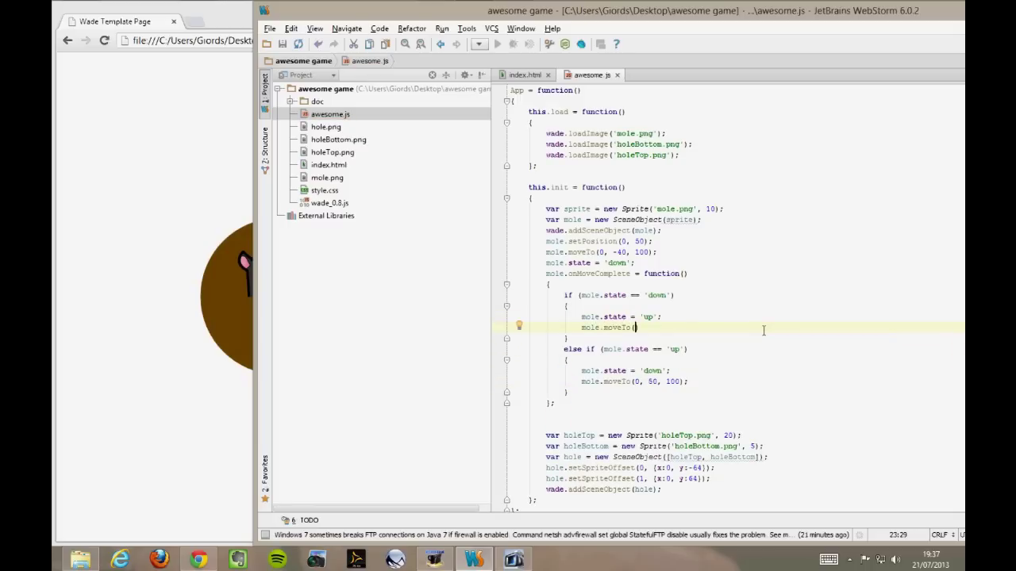
{"action": "type", "text": ", -40, 100"}
Select the 50 in the sinking moveTo, then reload the game in Chrome to watch the mole bob.
{"action": "double_click", "coordinate": [652, 382]}
{"action": "type", "text": "44"}
{"action": "left_click", "coordinate": [199, 228]}
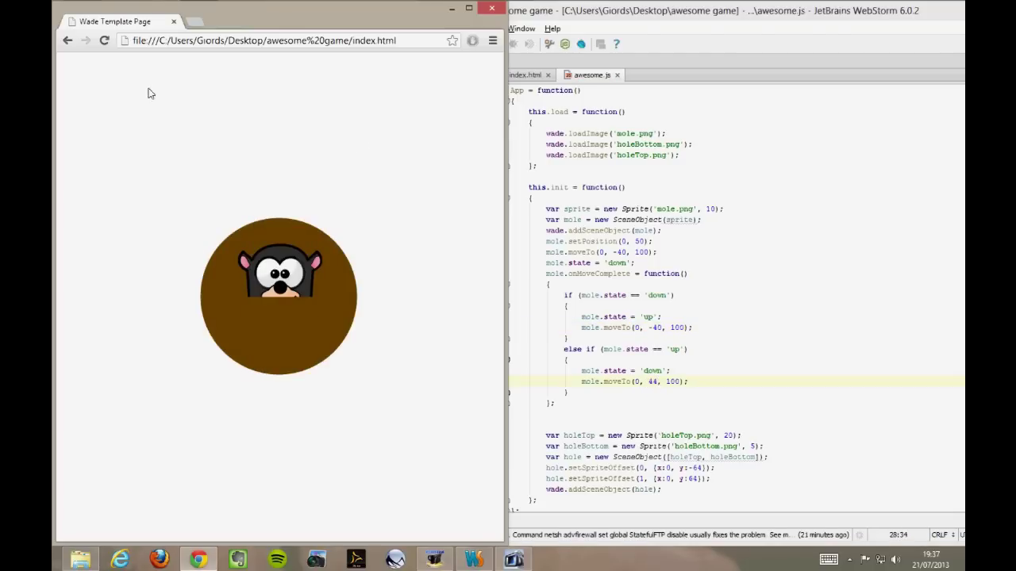
{"action": "left_click", "coordinate": [106, 43]}
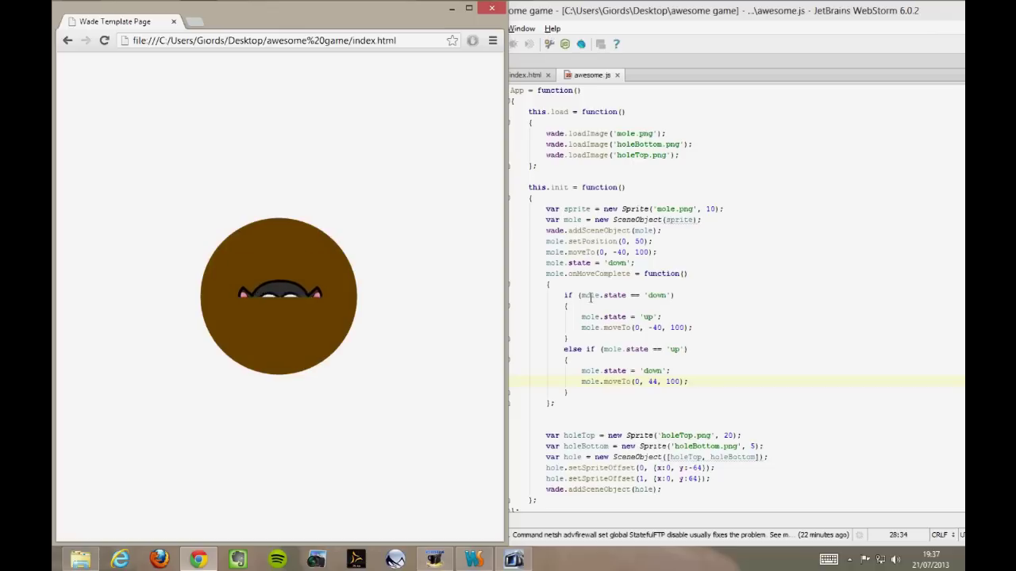
{"action": "left_click", "coordinate": [654, 386]}
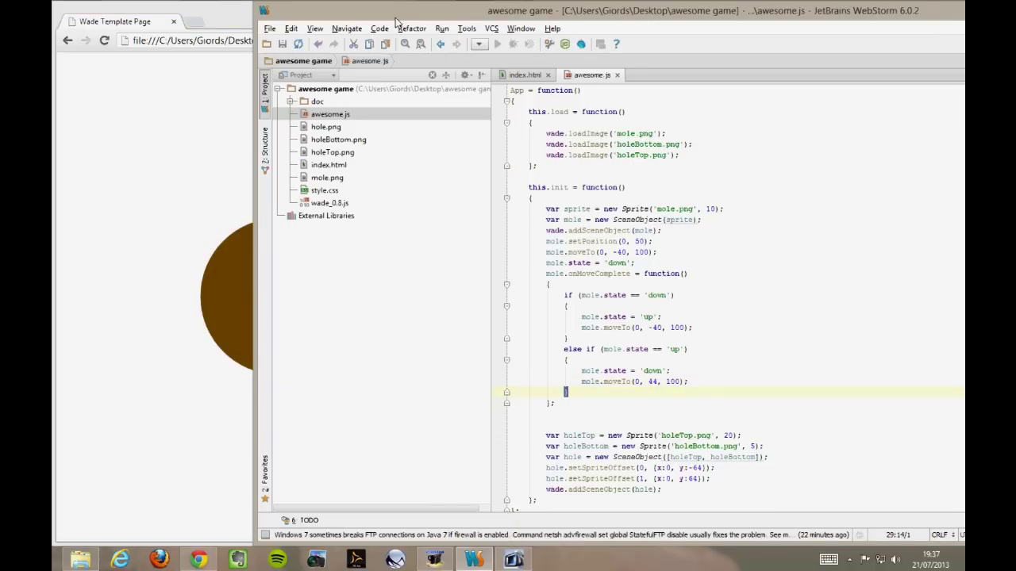
Declare var score = 0; at the top of the init function.
{"action": "left_click_drag", "start_coordinate": [254, 285], "coordinate": [231, 286]}
{"action": "left_click", "coordinate": [529, 198]}
{"action": "key", "text": "Return"}
{"action": "key", "text": "Return"}
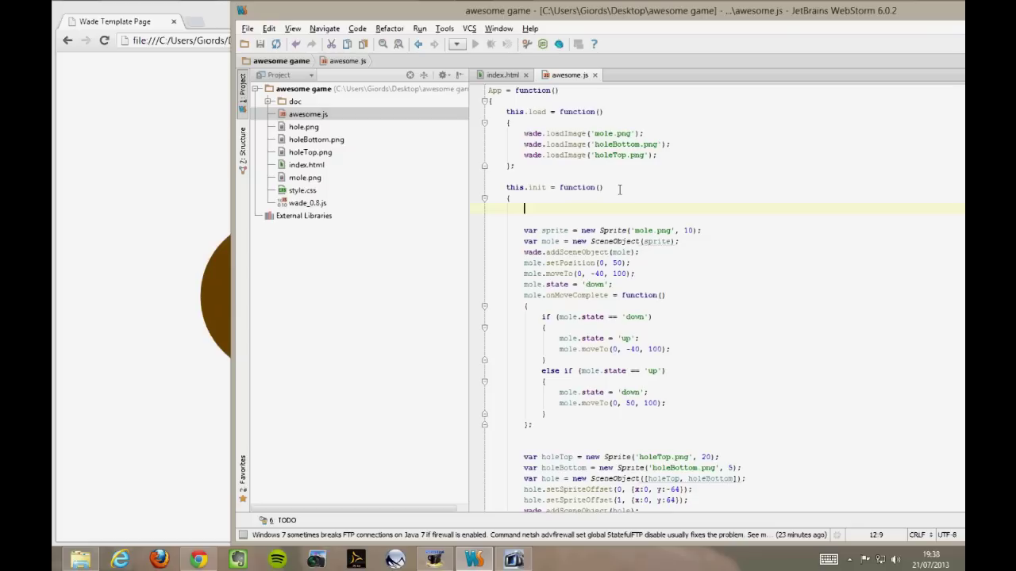
{"action": "type", "text": "var score"}
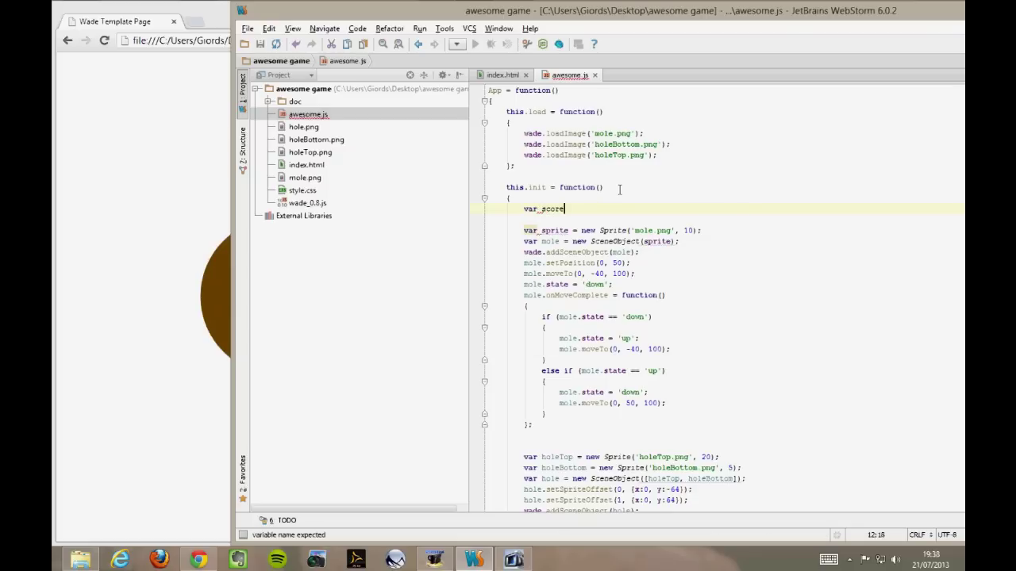
{"action": "type", "text": " = 0;"}
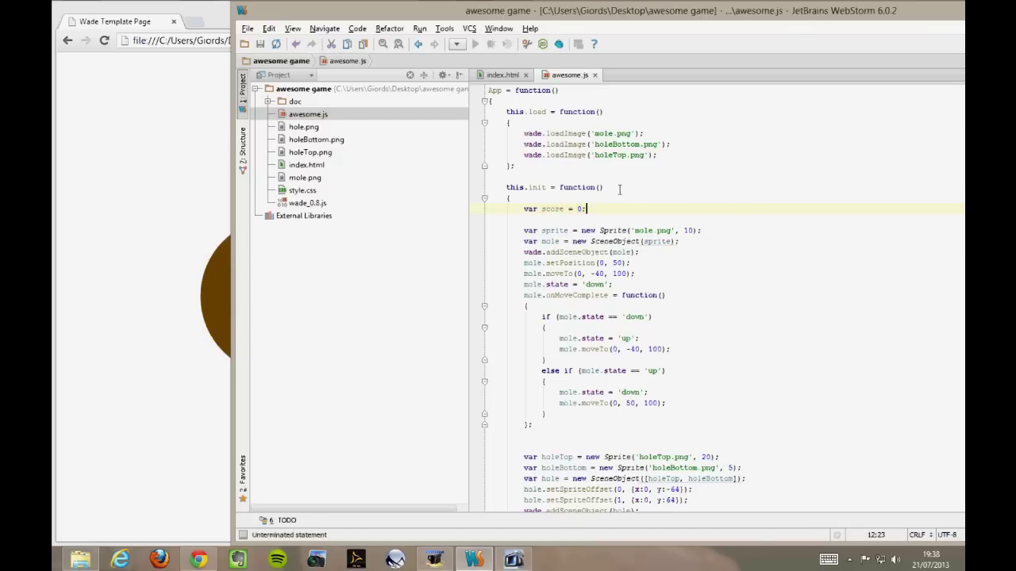
{"action": "key", "text": "Return"}
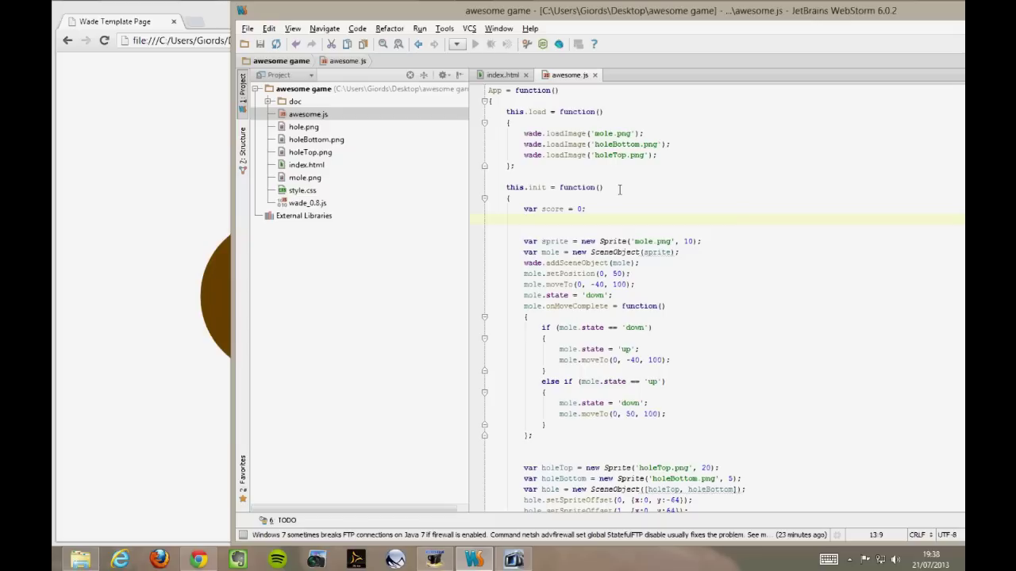
Create scoreText as a TextSprite of score.toString() and wrap it in a scoreObject SceneObject.
{"action": "type", "text": "var"}
{"action": "key", "text": "BackSpace"}
{"action": "key", "text": "BackSpace"}
{"action": "type", "text": "scoreText = new Te"}
{"action": "key", "text": "Return"}
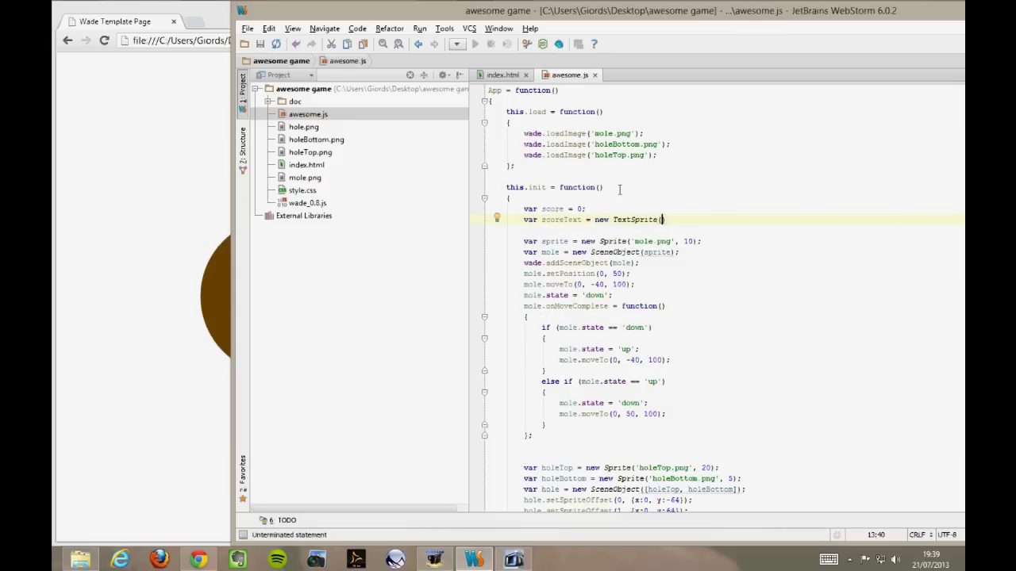
{"action": "type", "text": "score.toS"}
{"action": "key", "text": "Return"}
{"action": "type", "text": ")"}
{"action": "type", "text": ", "}
{"action": "type", "text": "2"}
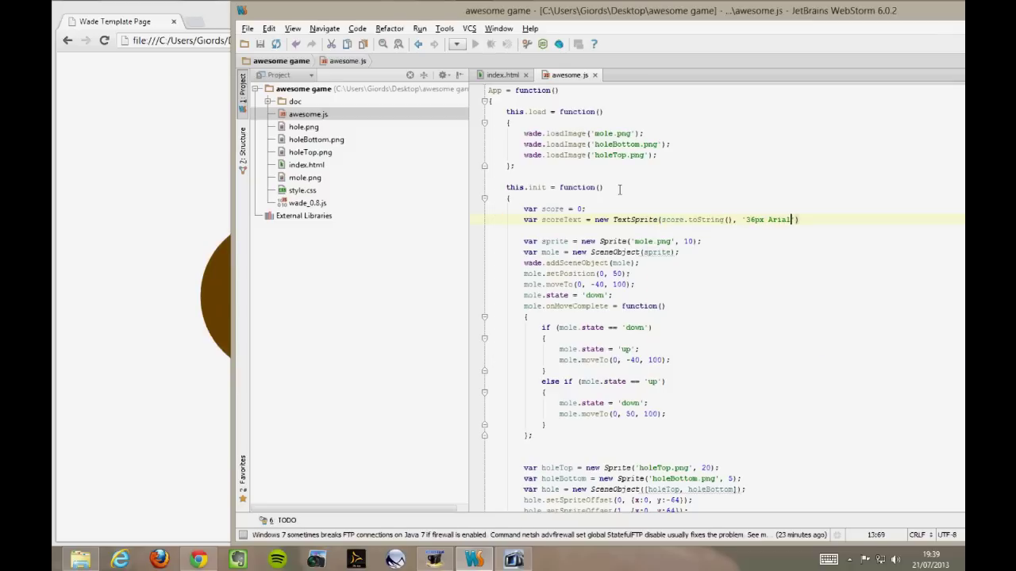
{"action": "type", "text": "')"}
{"action": "key", "text": "Return"}
{"action": "type", "text": "var scoreObject = new SceneObject("}
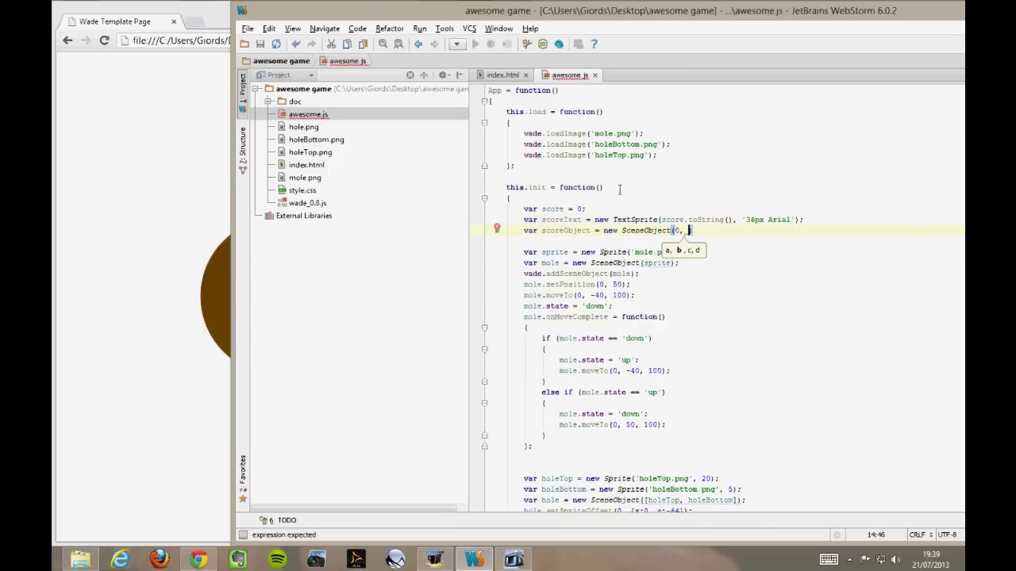
{"action": "type", "text": "s"}
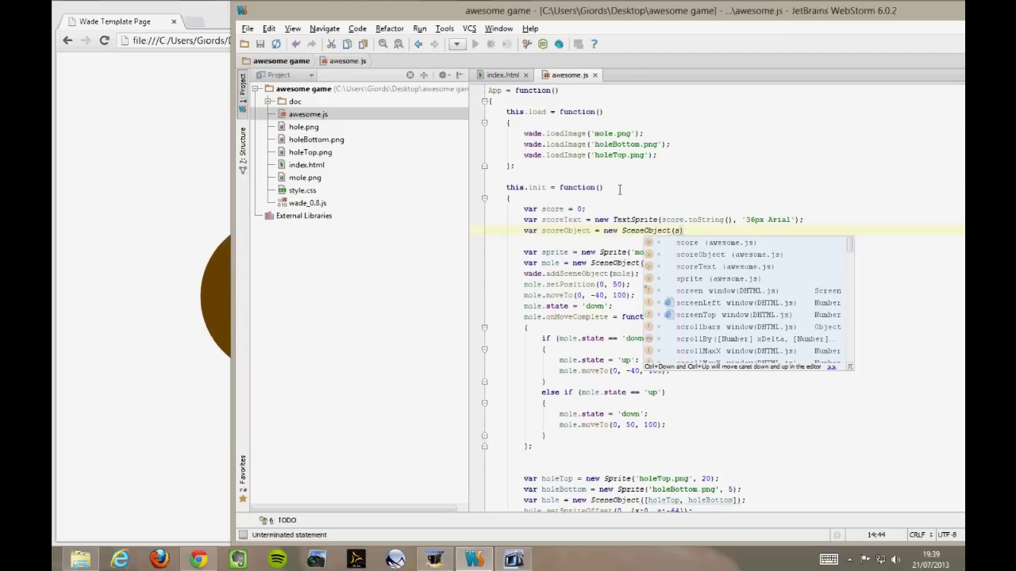
{"action": "type", "text": "coreText)"}
{"action": "type", "text": ";"}
{"action": "key", "text": "Return"}
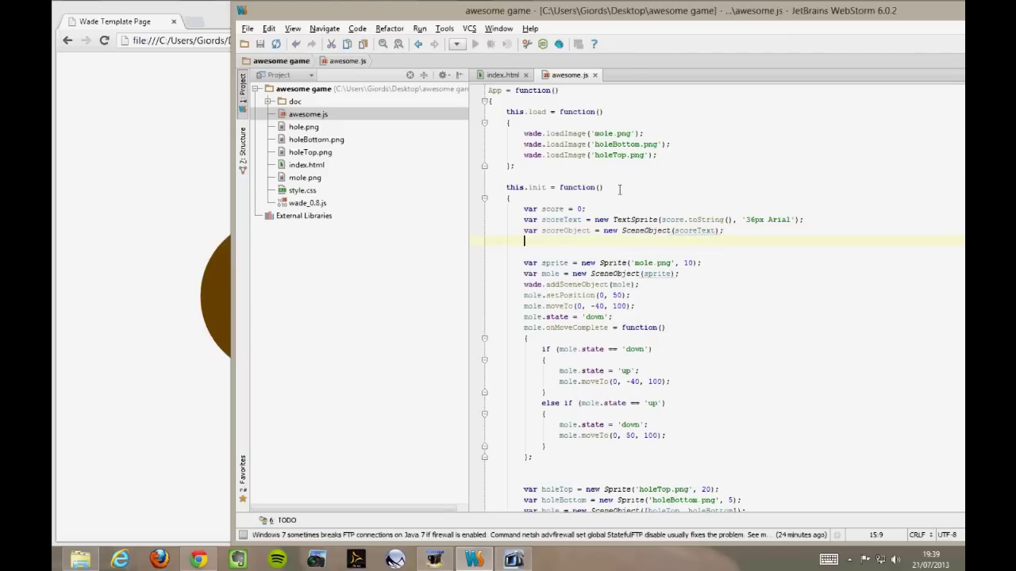
Add scoreObject.setPosition(0, -150); and wade.addSceneObject(scoreObject);.
{"action": "type", "text": "scoreObject.setP"}
{"action": "key", "text": "Return"}
{"action": "type", "text": "0, -150);"}
{"action": "key", "text": "Return"}
{"action": "type", "text": "wade.addS"}
{"action": "key", "text": "Return"}
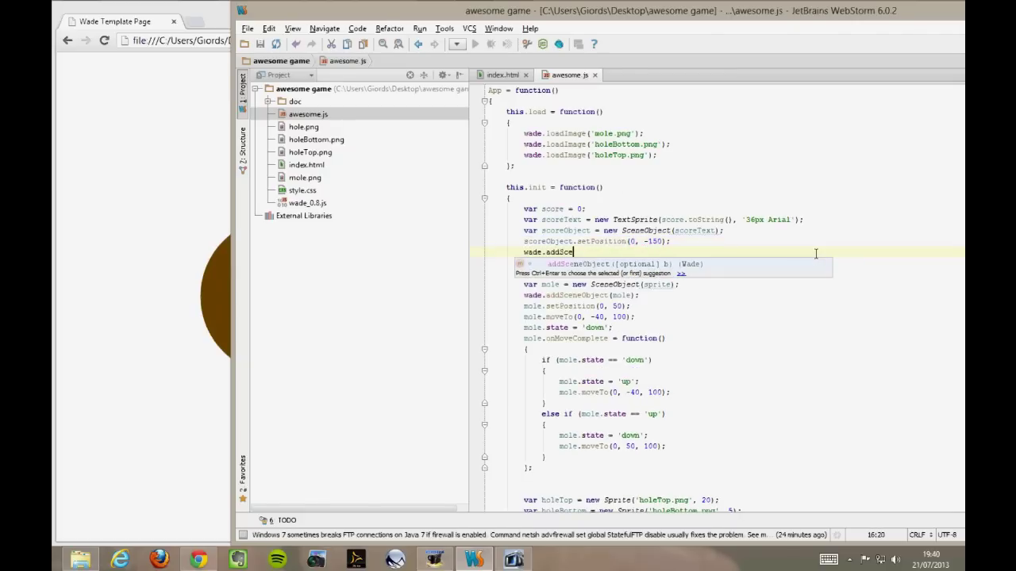
{"action": "type", "text": "scoreObject);"}
Reload the game, add 'red', 'center' to the TextSprite, and reload to see a red centred 0.
{"action": "left_click", "coordinate": [180, 207]}
{"action": "key", "text": "F5"}
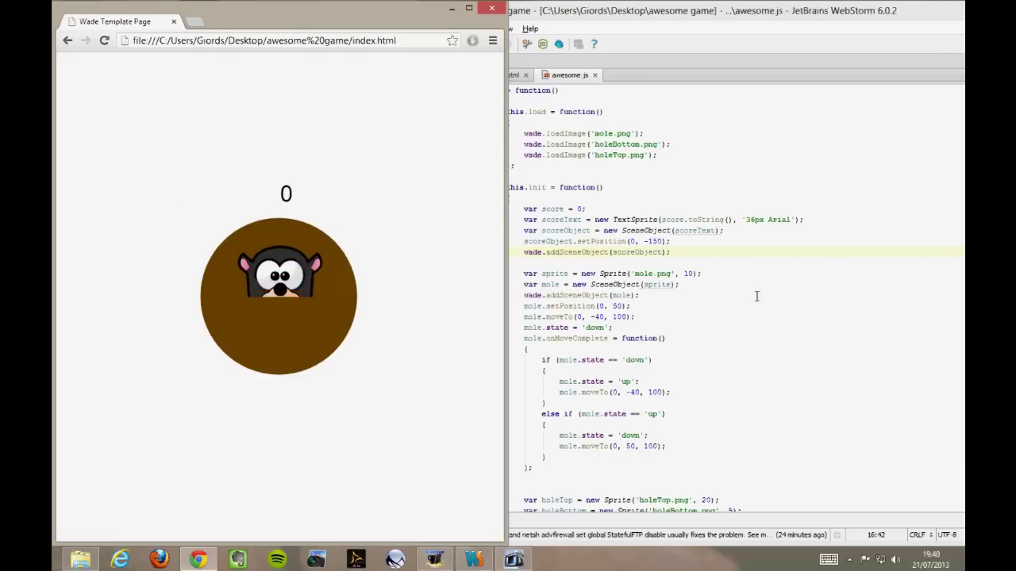
{"action": "left_click", "coordinate": [796, 219]}
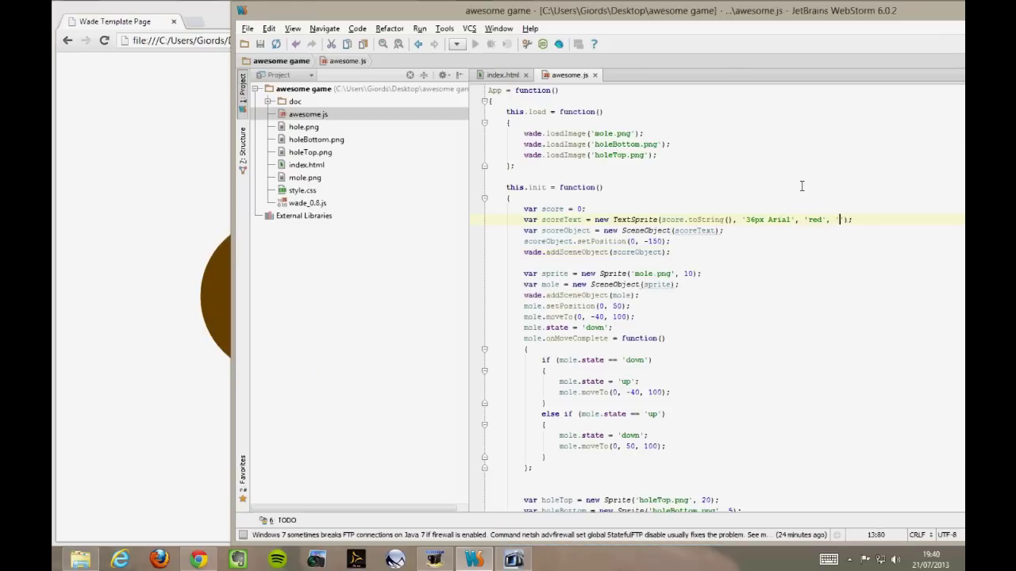
{"action": "type", "text": "center"}
{"action": "left_click", "coordinate": [160, 139]}
{"action": "key", "text": "F5"}
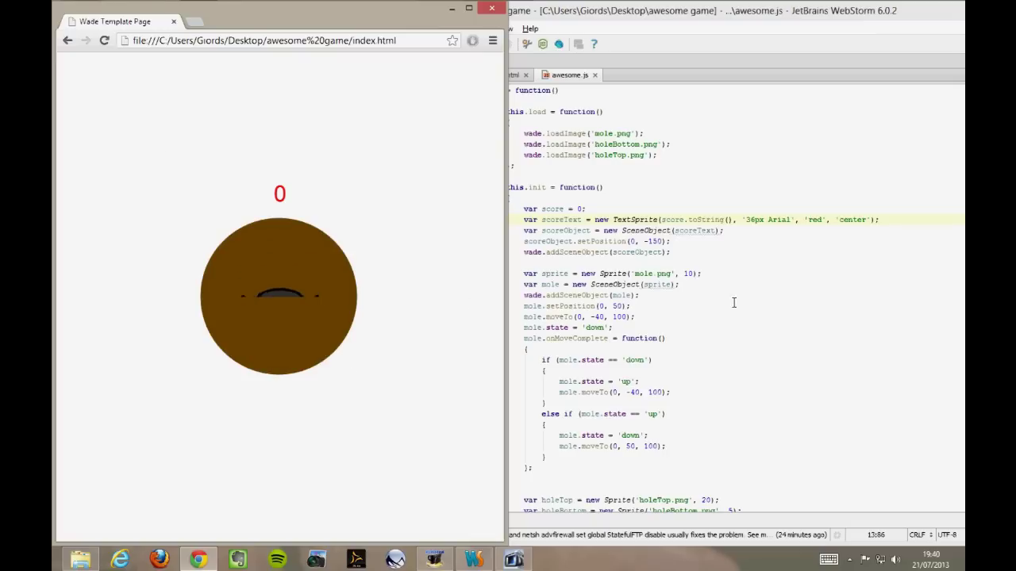
{"action": "left_click", "coordinate": [693, 264]}
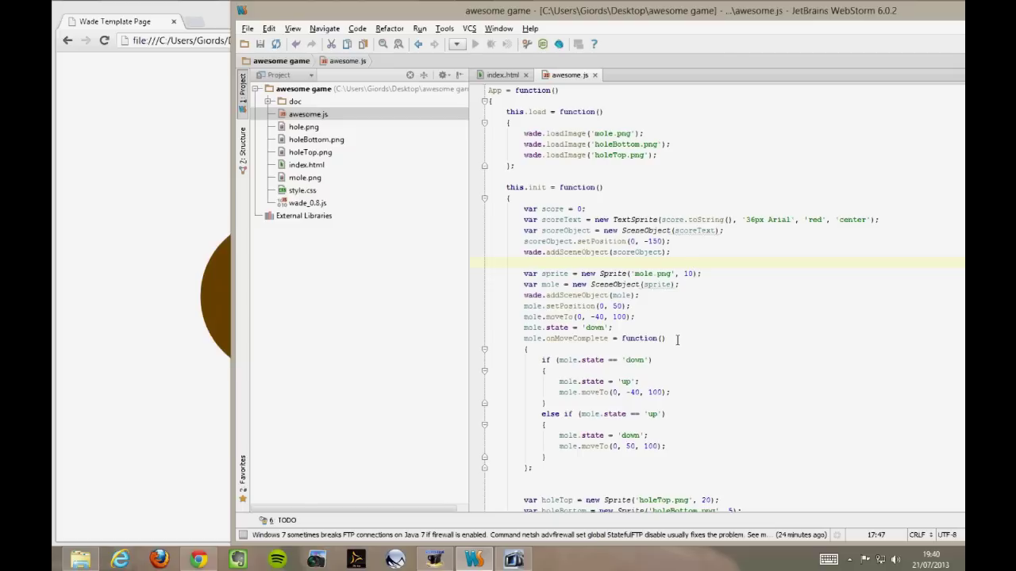
Add mole.onMouseDown = function(){ score++; scoreText.setText(score); }.
{"action": "scroll", "coordinate": [677, 340], "scroll_direction": "down", "scroll_amount": 3}
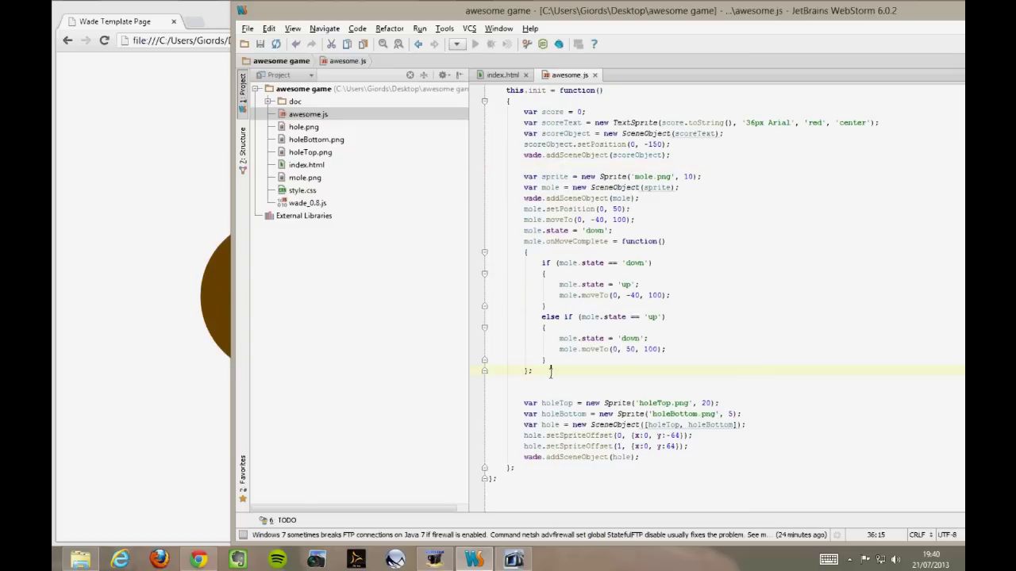
{"action": "key", "text": "Return"}
{"action": "type", "text": "mole.onMouseD"}
{"action": "key", "text": "Return"}
{"action": "type", "text": "= function()"}
{"action": "key", "text": "Return"}
{"action": "type", "text": "{"}
{"action": "key", "text": "Return"}
{"action": "key", "text": "End"}
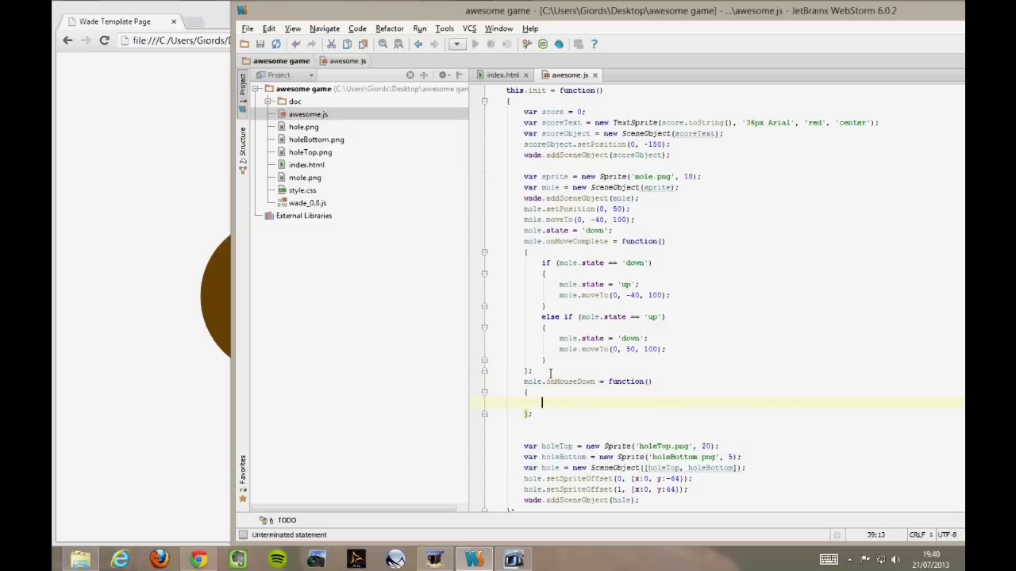
{"action": "type", "text": "score++;"}
{"action": "key", "text": "Return"}
{"action": "type", "text": "scoreText.setText(score);"}
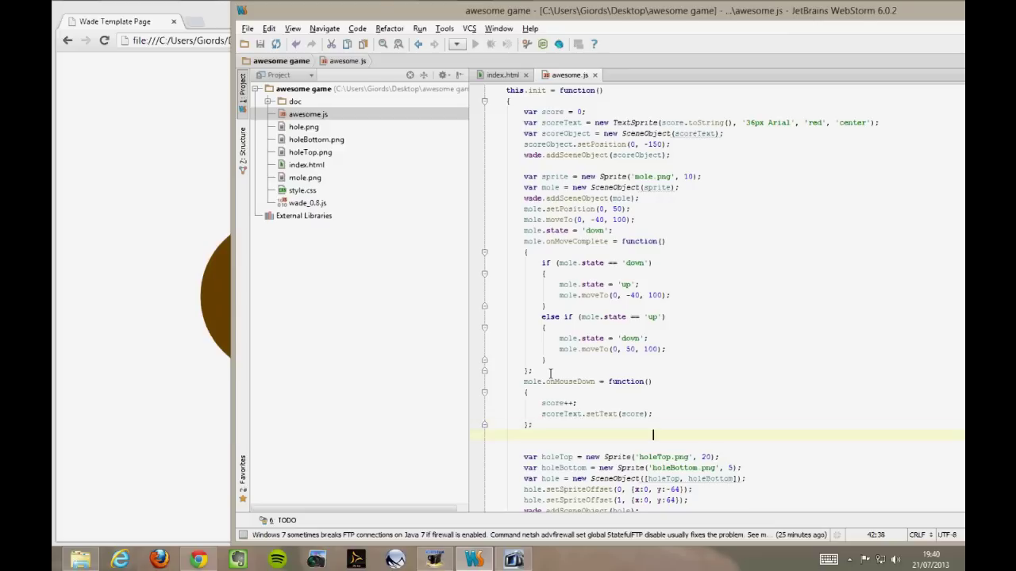
Register the mole with wade.addEventListener(mole, 'onMouseDown');.
{"action": "key", "text": "Return"}
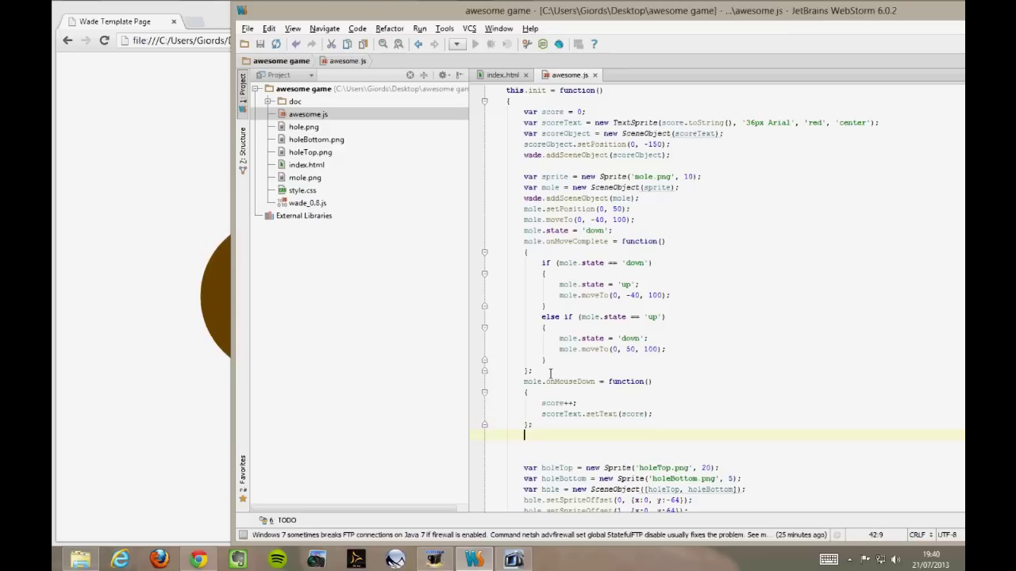
{"action": "type", "text": "wade."}
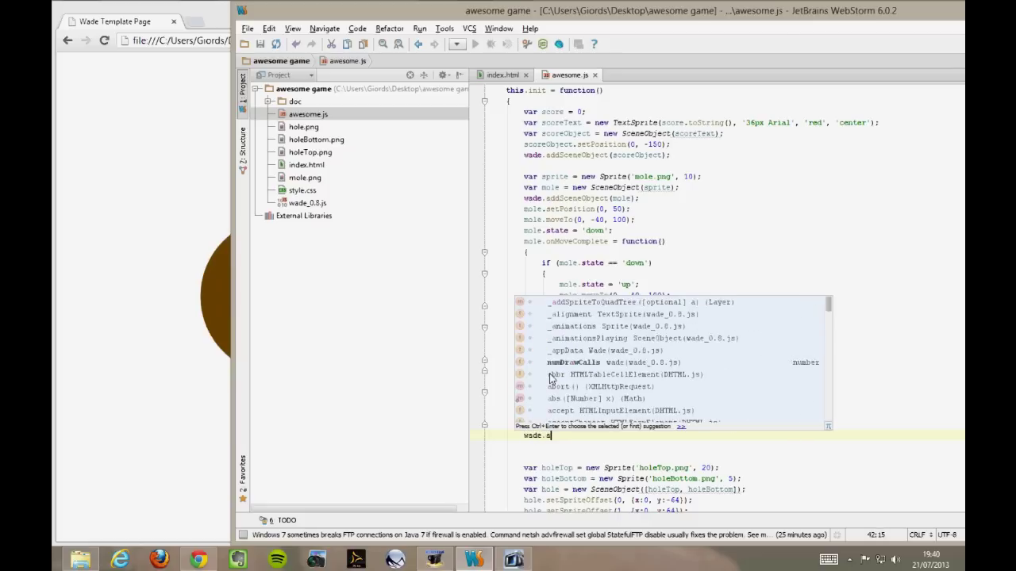
{"action": "type", "text": "addEve"}
{"action": "key", "text": "Return"}
{"action": "type", "text": "mole, 'onMouseDown'"}
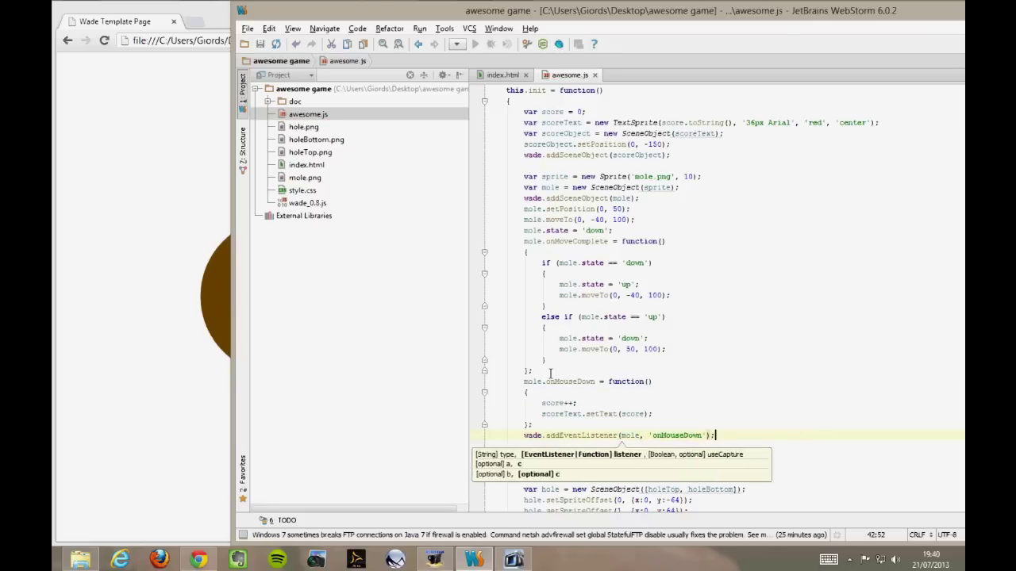
{"action": "type", "text": ");"}
Reload the game in Chrome and click the mole repeatedly until the score reaches 5.
{"action": "left_click", "coordinate": [131, 209]}
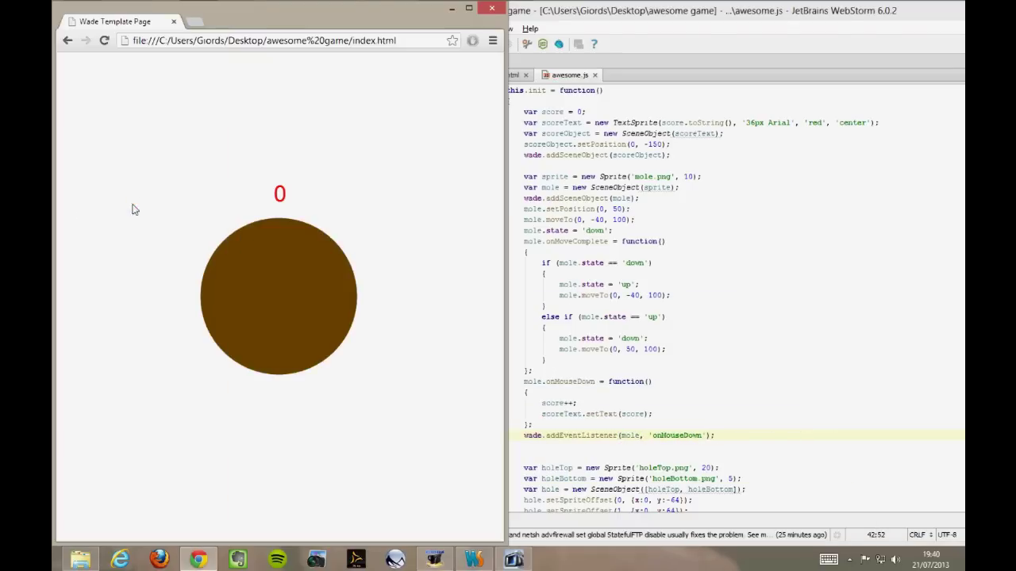
{"action": "left_click", "coordinate": [104, 40]}
{"action": "left_click", "coordinate": [295, 278]}
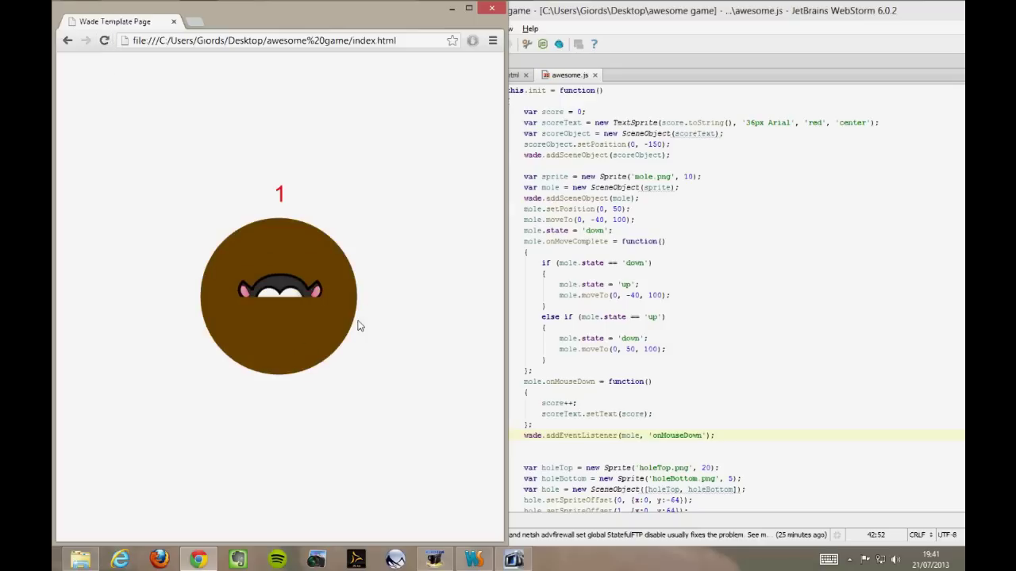
{"action": "double_click", "coordinate": [280, 324]}
{"action": "left_click", "coordinate": [278, 332]}
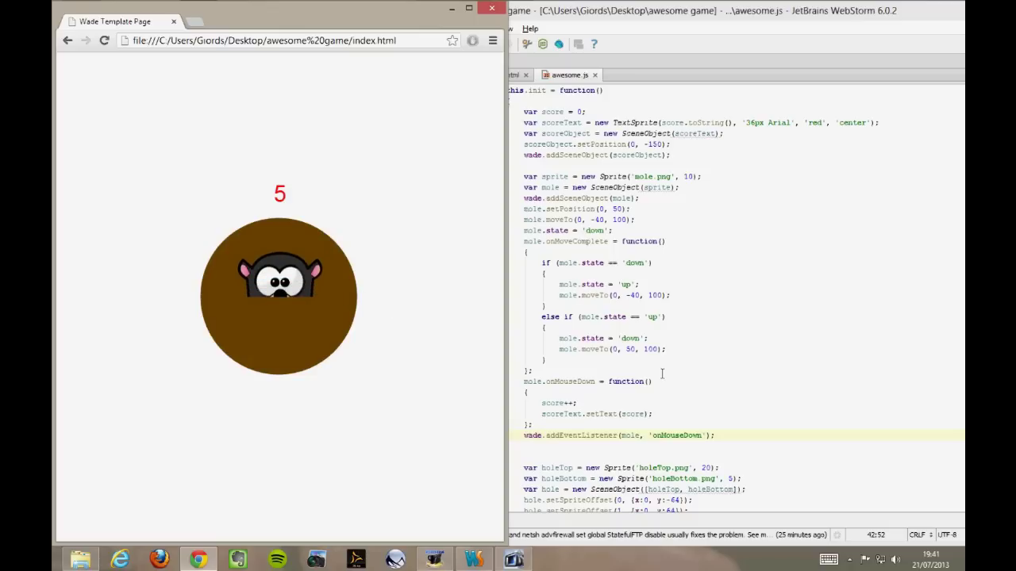
{"action": "left_click", "coordinate": [704, 456]}
Add a hole.onMouseDown function that changes score and calls scoreText.setText(score).
{"action": "scroll", "coordinate": [704, 457], "scroll_direction": "down", "scroll_amount": 1}
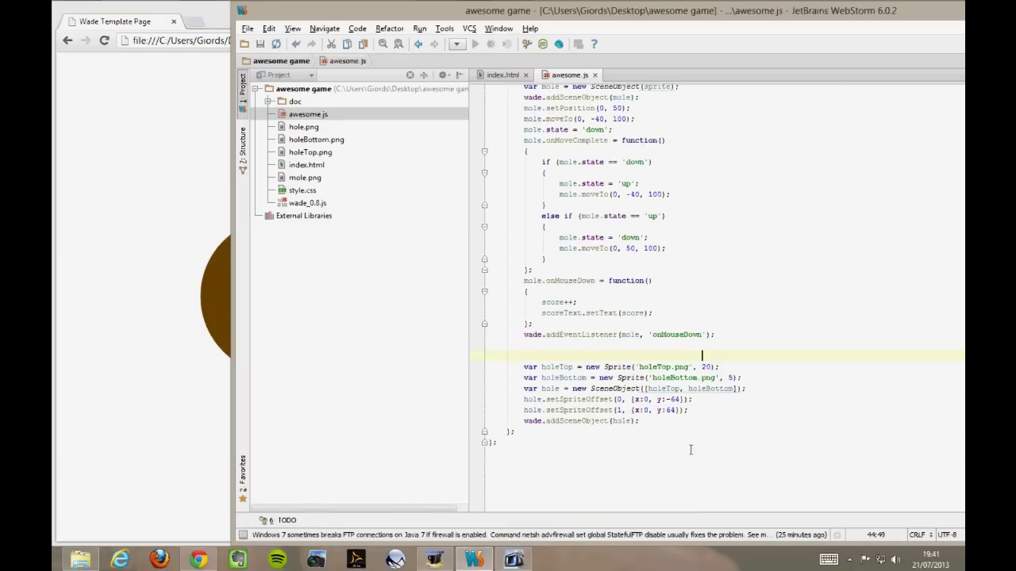
{"action": "type", "text": "hole.onMouseDown = function()"}
{"action": "key", "text": "Return"}
{"action": "type", "text": "{"}
{"action": "key", "text": "Return"}
{"action": "type", "text": "score++;"}
{"action": "key", "text": "Return"}
{"action": "type", "text": "scoreText.setText(score);"}
{"action": "key", "text": "Down"}
Register the hole with wade.addEventListener(hole, 'onMouseDown').
{"action": "key", "text": "Return"}
{"action": "type", "text": "w"}
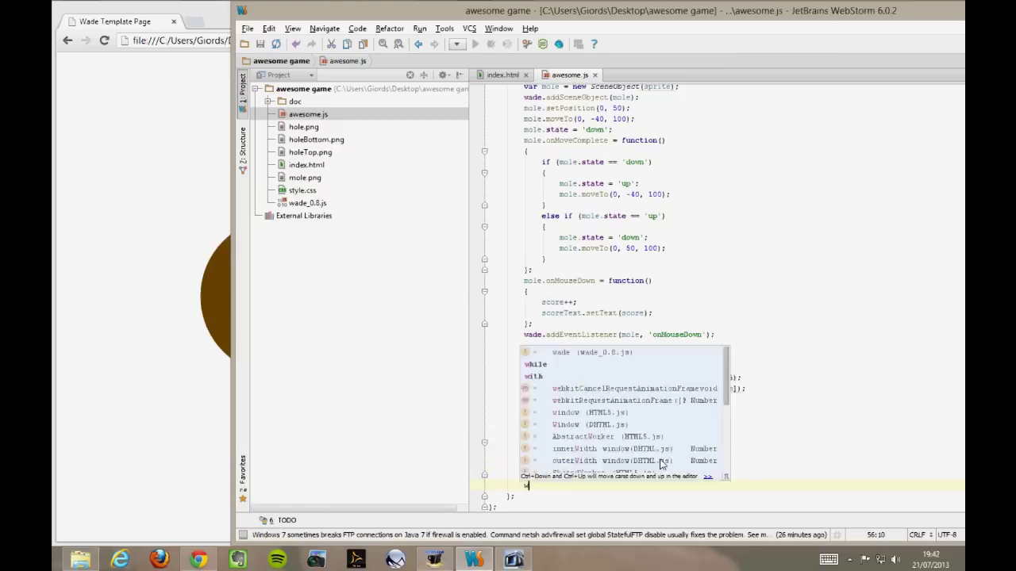
{"action": "type", "text": "ade.addEventListe"}
{"action": "key", "text": "Return"}
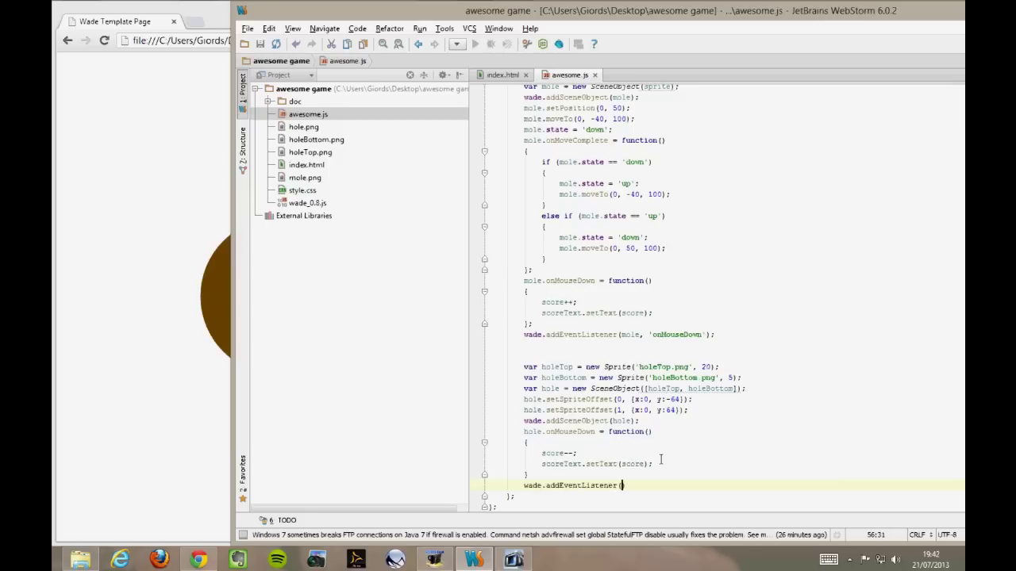
{"action": "type", "text": "hole, 'onM"}
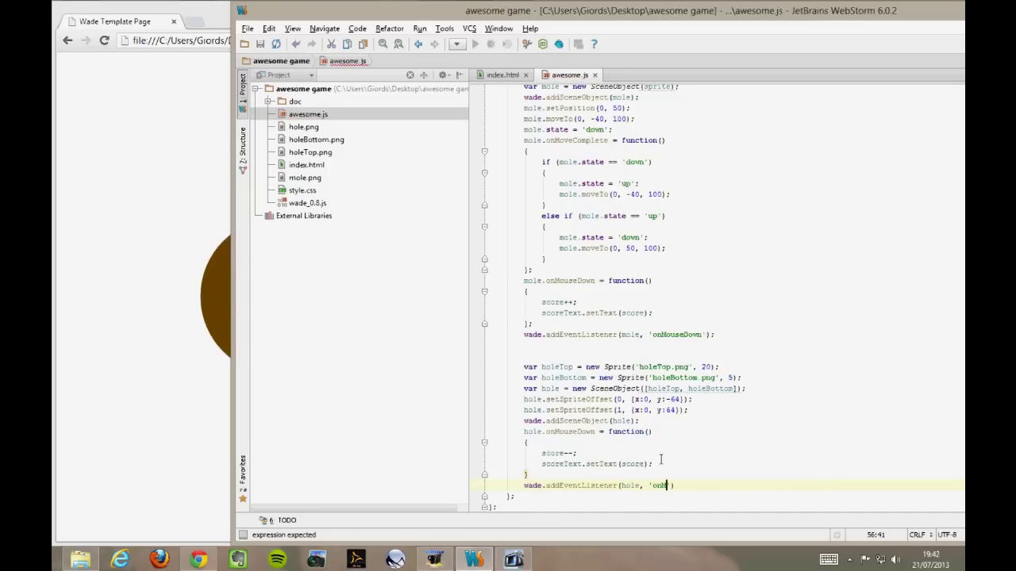
{"action": "key", "text": "BackSpace"}
{"action": "type", "text": "eD"}
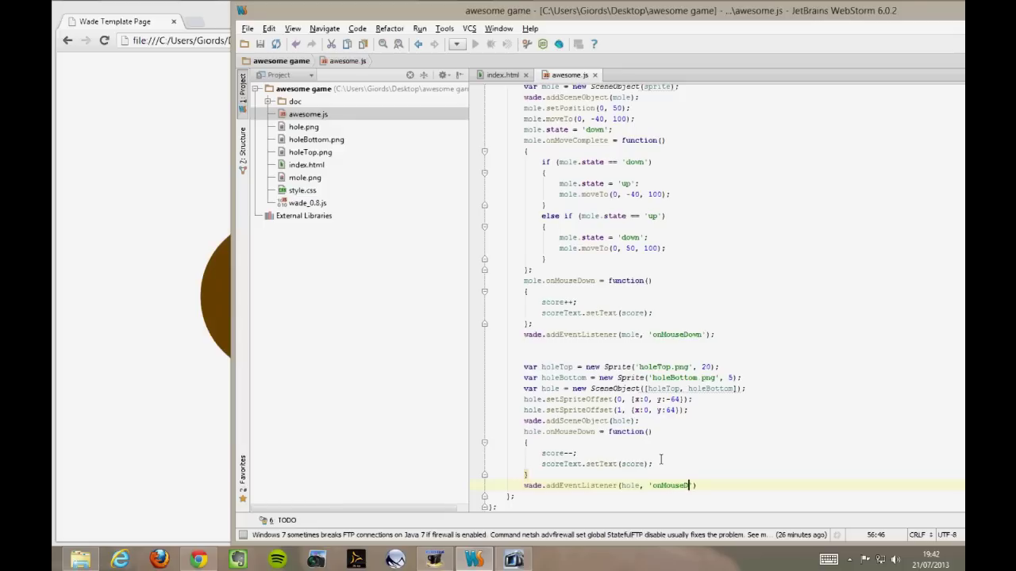
{"action": "type", "text": "n"}
{"action": "key", "text": "Escape"}
Finish the hole listener line, reload the game, and click the hole repeatedly to lower the score.
{"action": "type", "text": ";"}
{"action": "left_click", "coordinate": [104, 41]}
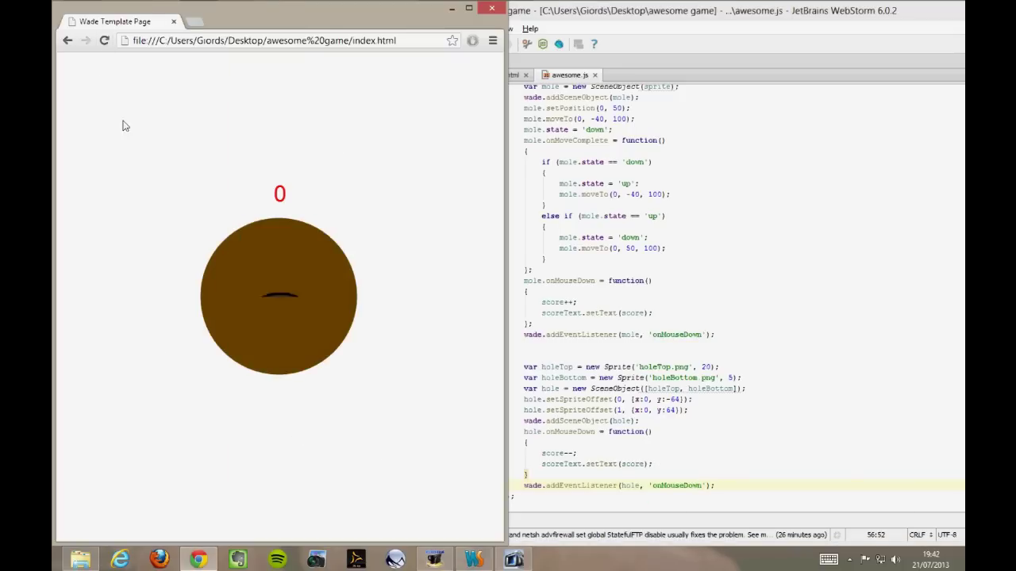
{"action": "left_click", "coordinate": [269, 263]}
{"action": "triple_click", "coordinate": [304, 256]}
{"action": "left_click", "coordinate": [247, 334]}
{"action": "left_click", "coordinate": [292, 275]}
{"action": "left_click", "coordinate": [284, 334]}
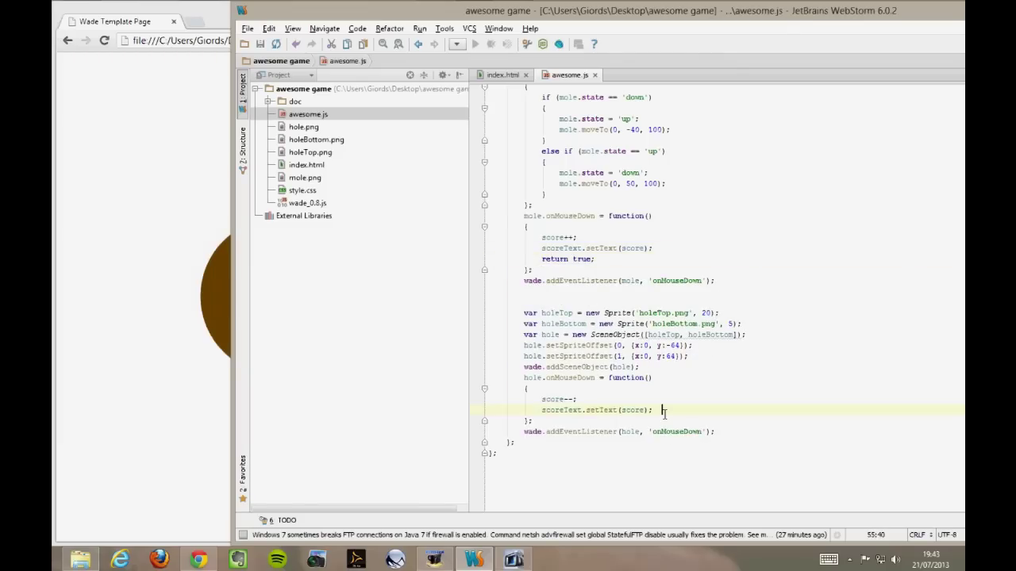
Add return true; to the hole handler, then click the mole and hole in Chrome to test scoring.
{"action": "key", "text": "Return"}
{"action": "type", "text": "return true;"}
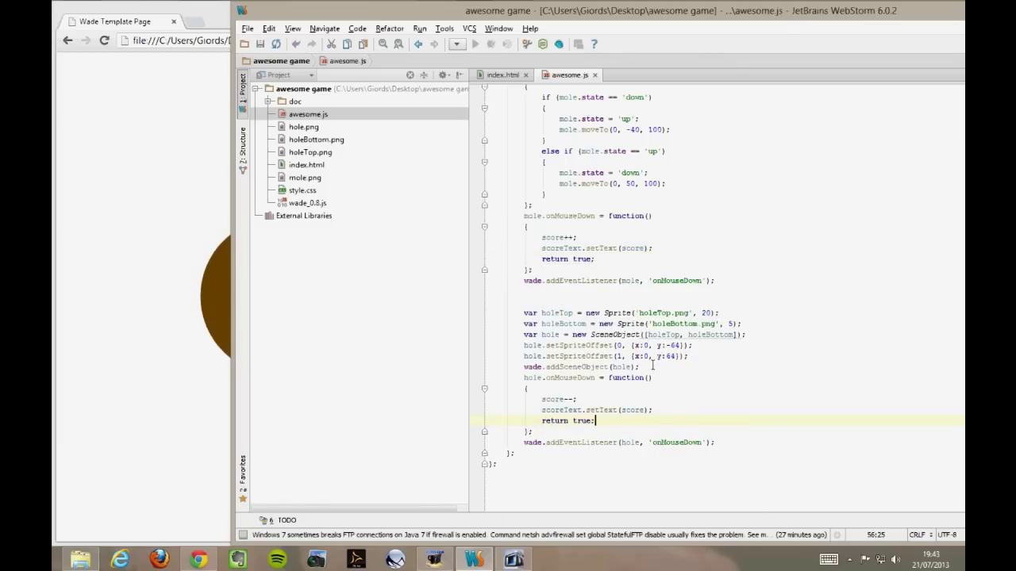
{"action": "left_click", "coordinate": [82, 177]}
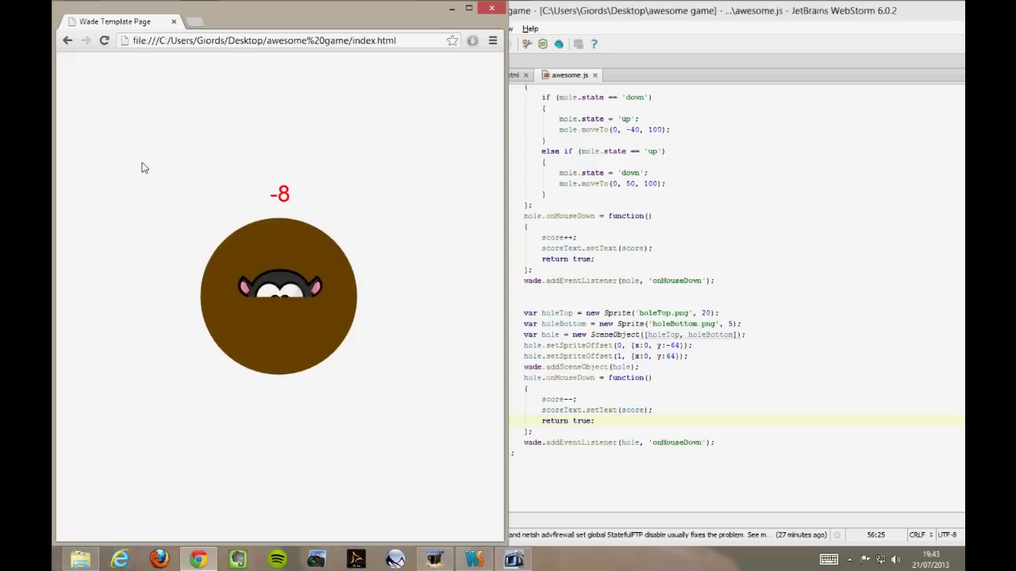
{"action": "left_click", "coordinate": [281, 278]}
{"action": "left_click", "coordinate": [281, 278]}
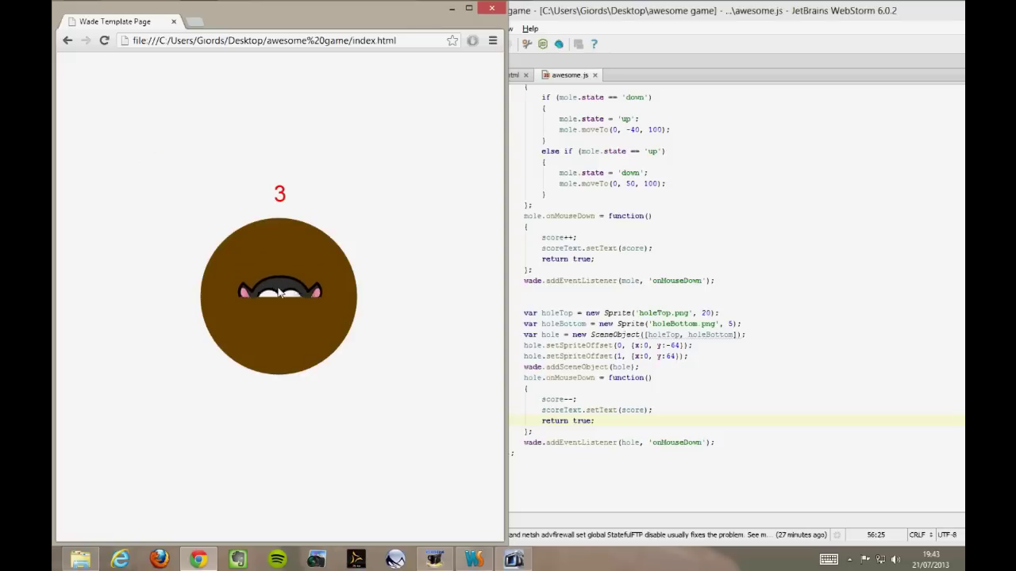
{"action": "double_click", "coordinate": [283, 266]}
{"action": "left_click", "coordinate": [283, 262]}
{"action": "double_click", "coordinate": [281, 274]}
{"action": "double_click", "coordinate": [280, 278]}
{"action": "left_click", "coordinate": [272, 348]}
{"action": "left_click", "coordinate": [279, 297]}
{"action": "left_click", "coordinate": [287, 252]}
{"action": "left_click", "coordinate": [283, 278]}
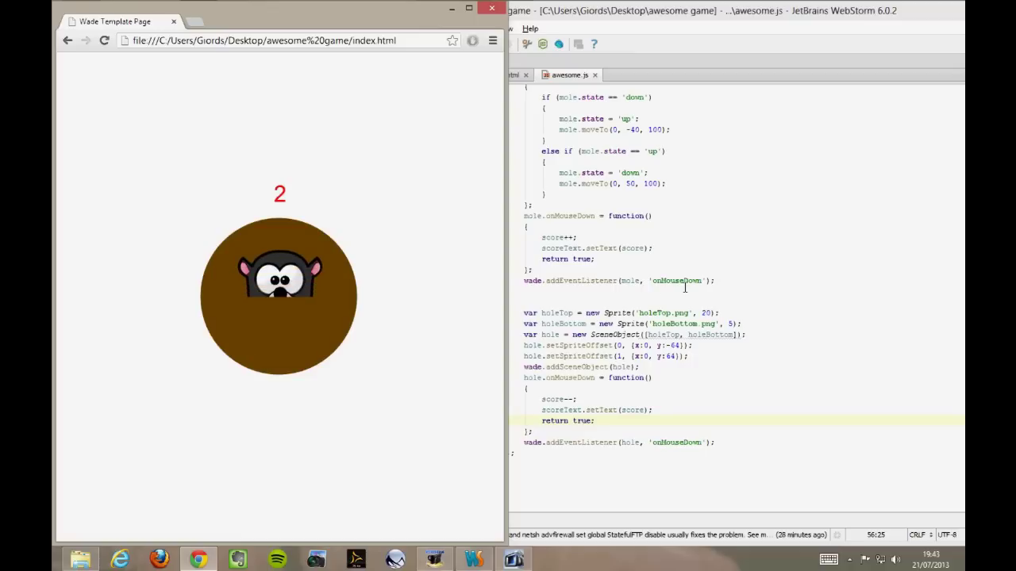
{"action": "left_click", "coordinate": [700, 388]}
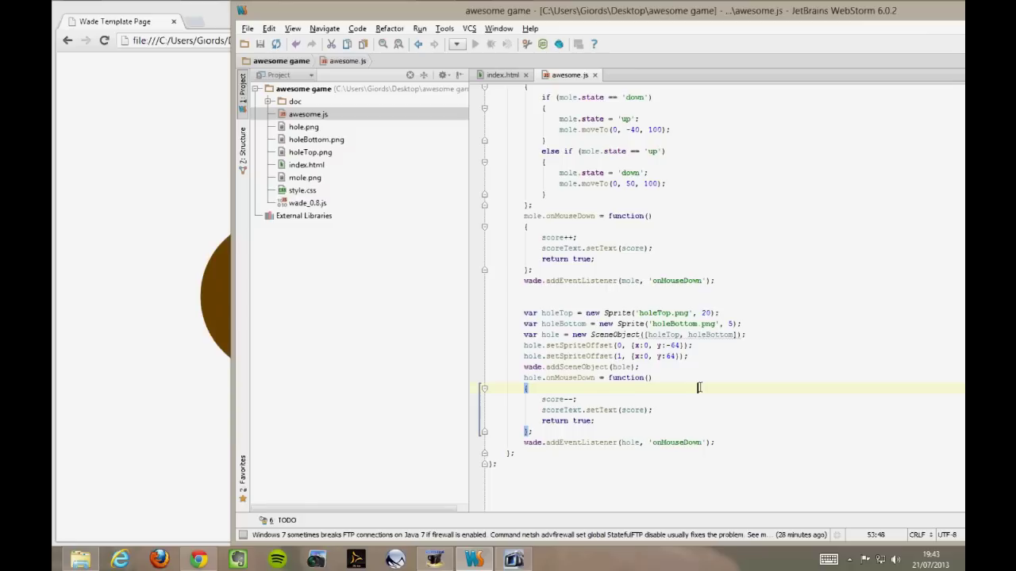